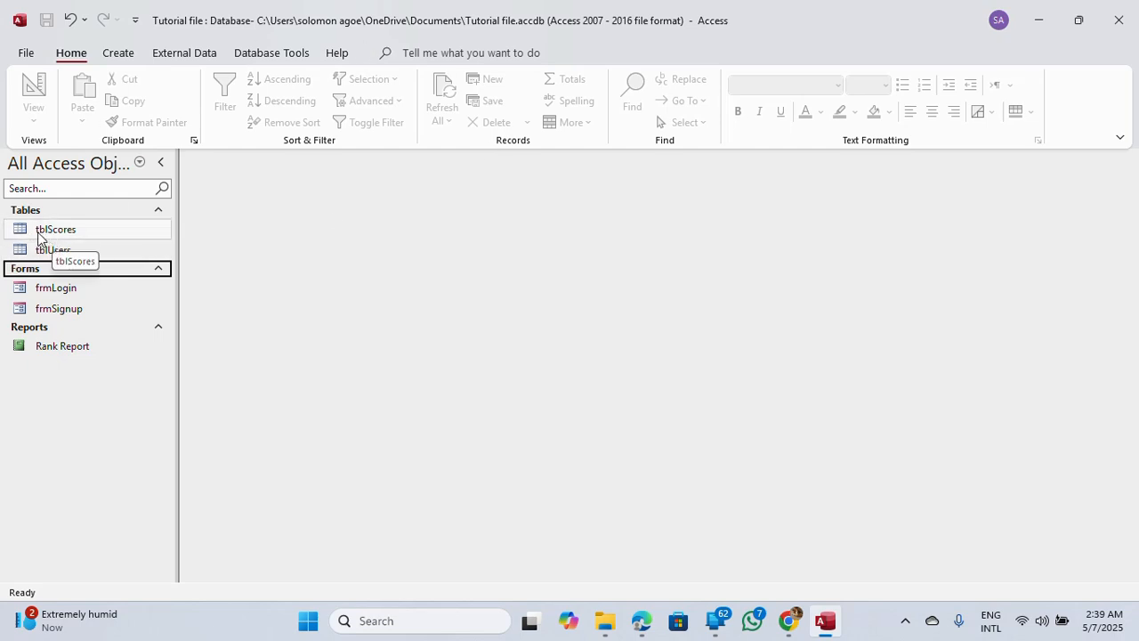
# Open the tblScores table, review its records and its field names and data types in Design View, and close it
pyautogui.doubleClick(64, 234)
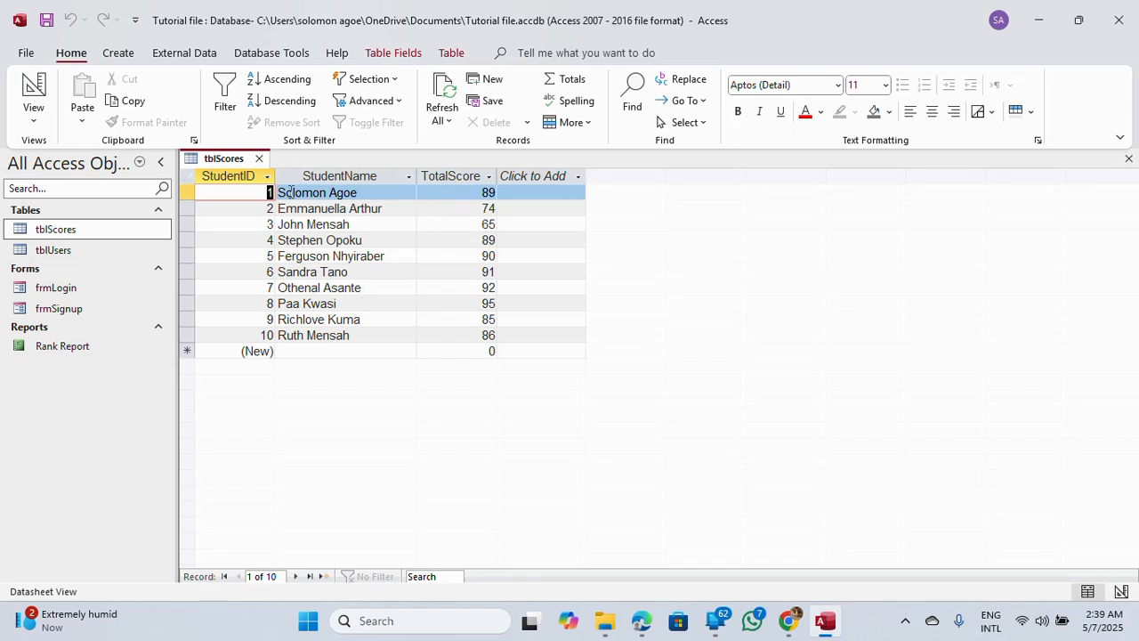
pyautogui.rightClick(216, 163)
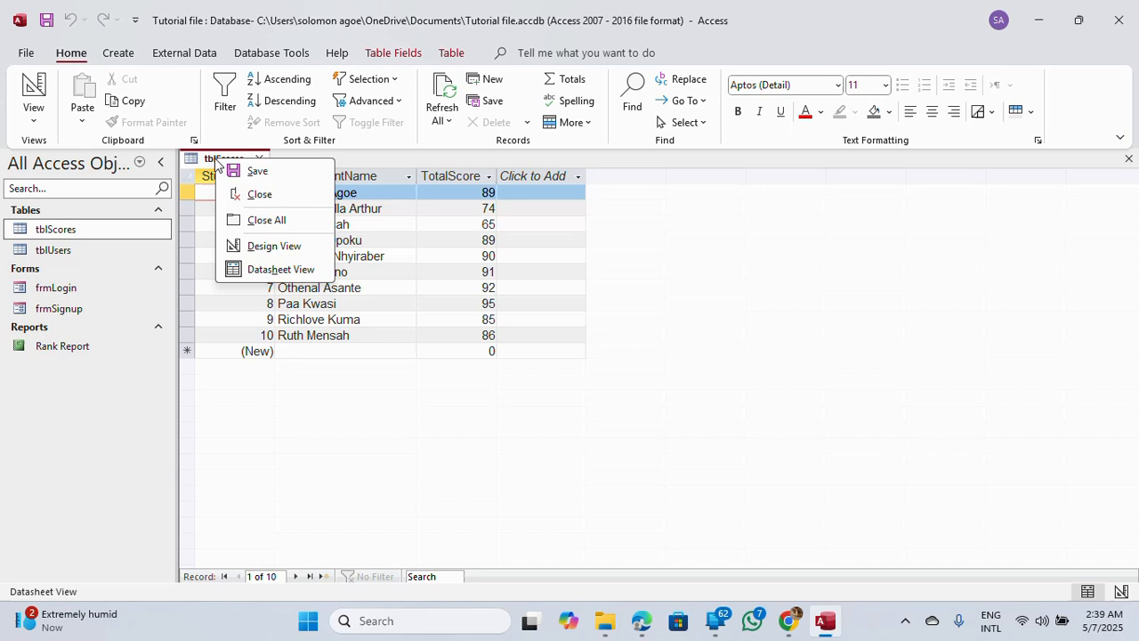
pyautogui.click(262, 242)
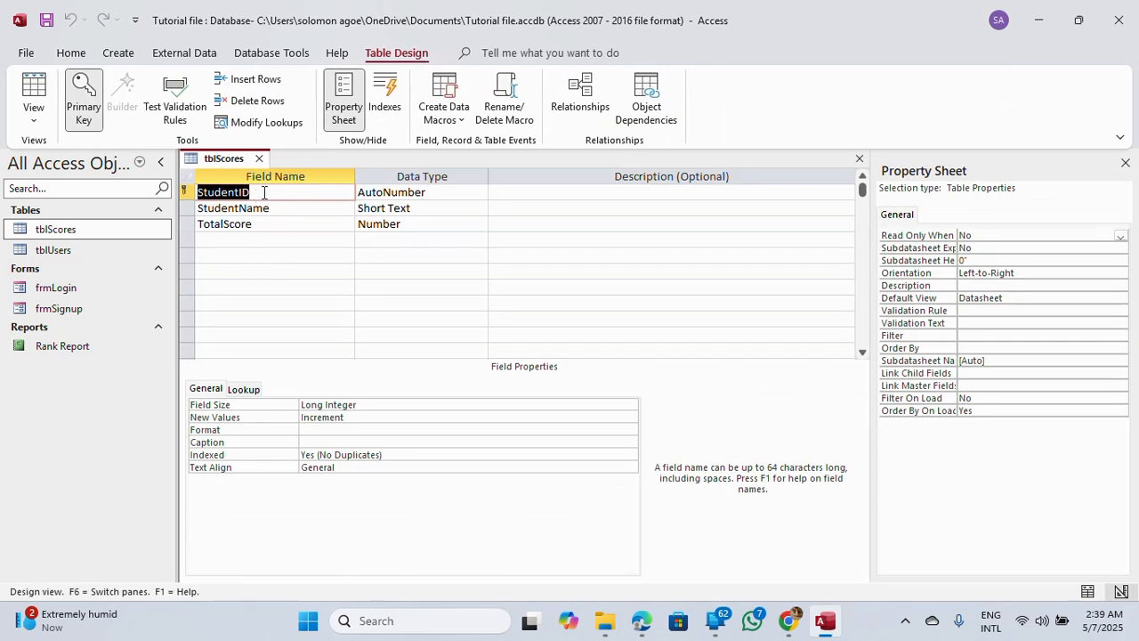
pyautogui.click(261, 192)
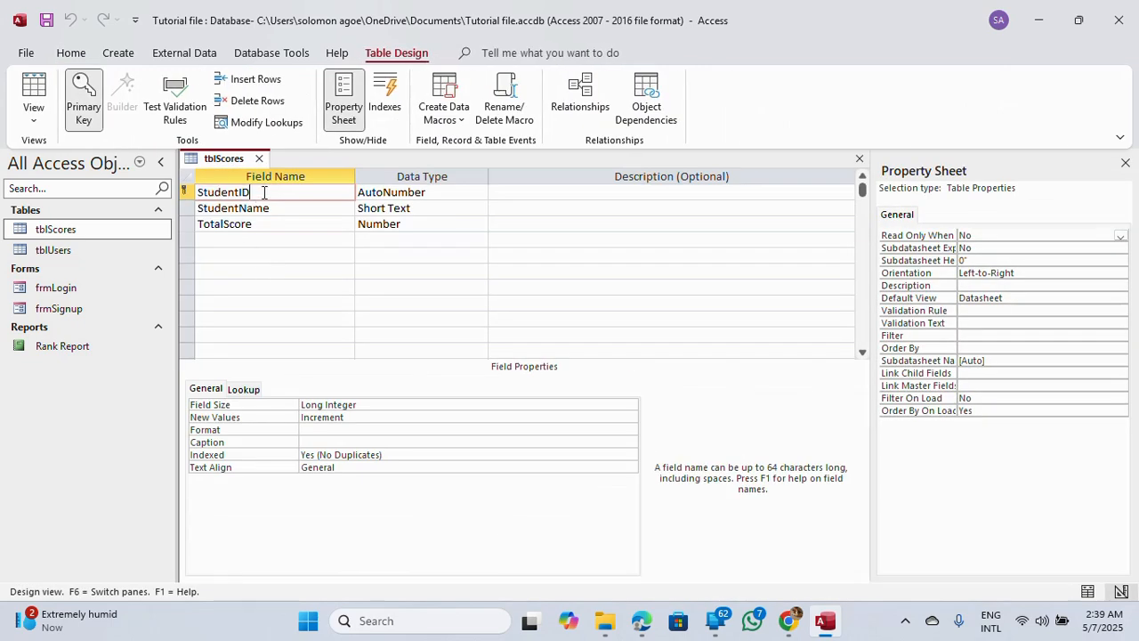
pyautogui.click(433, 209)
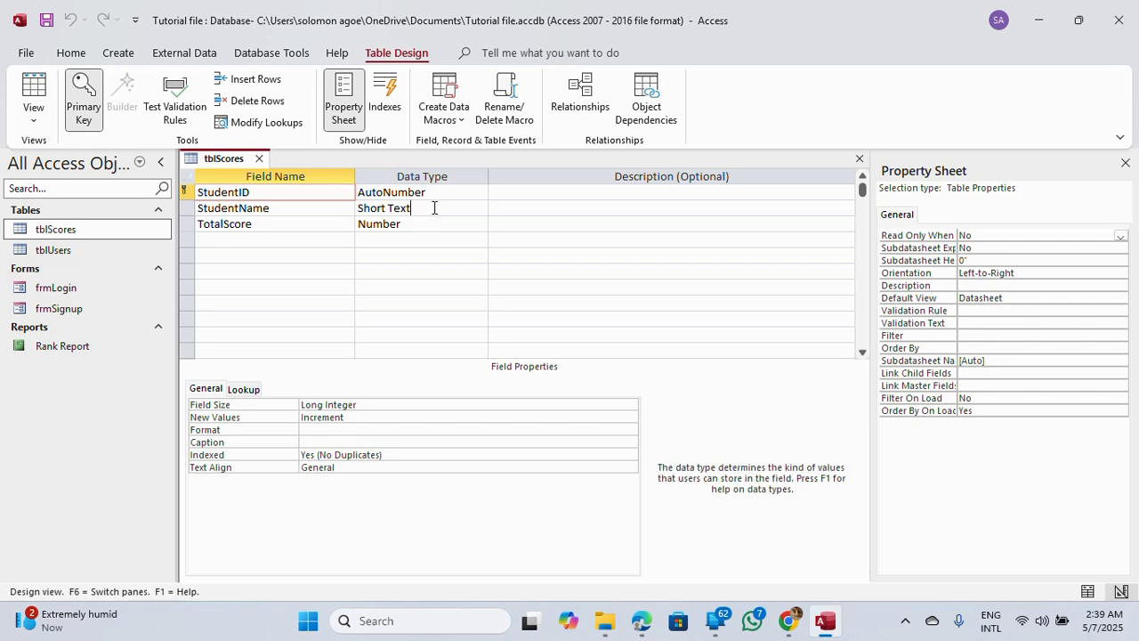
pyautogui.click(270, 225)
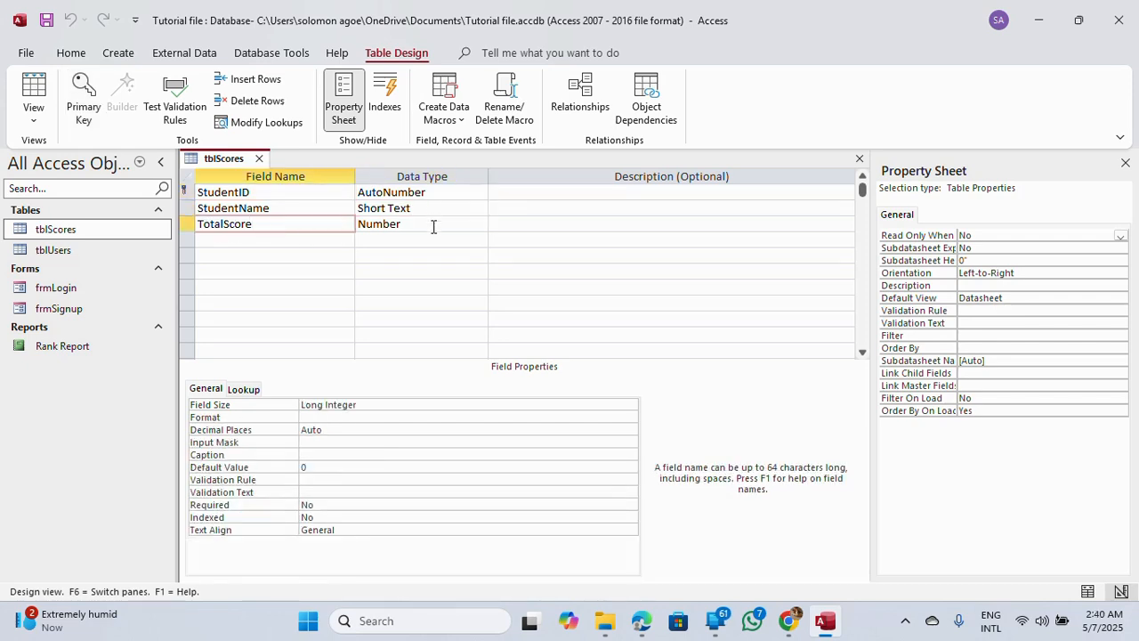
pyautogui.click(431, 236)
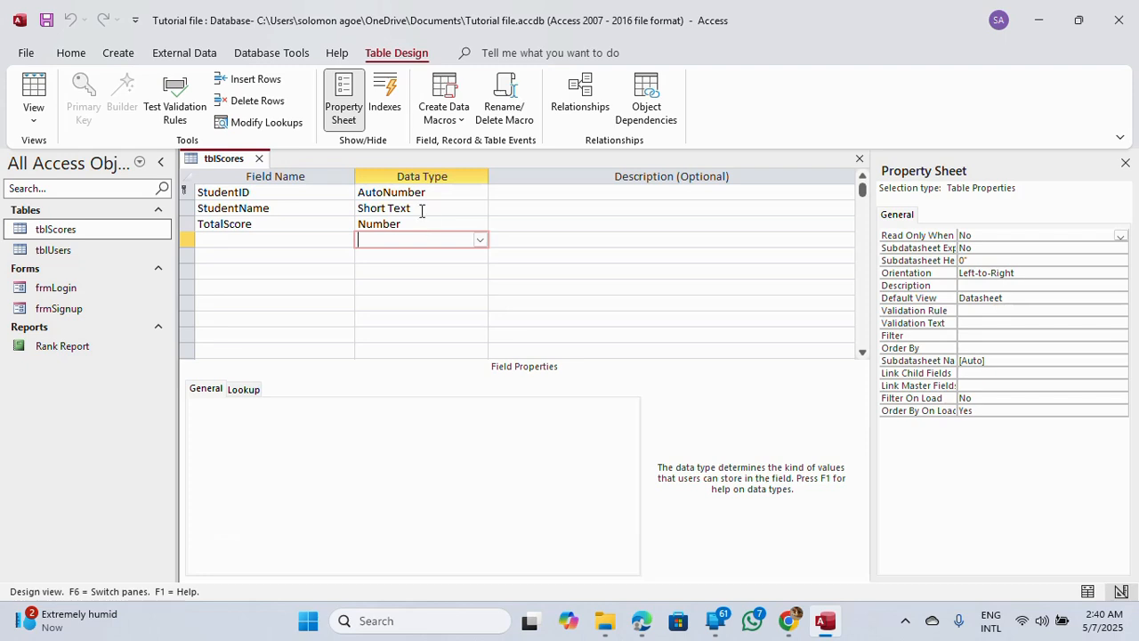
pyautogui.click(257, 159)
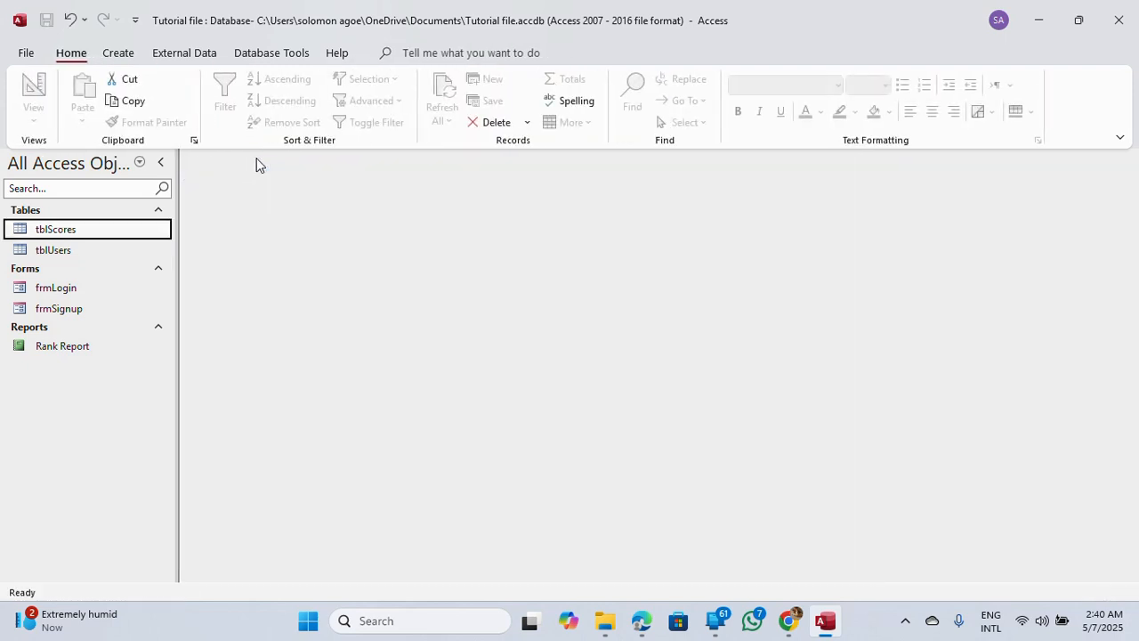
# Create a query in design view based on tblScores with the fields StudentID, StudentName and TotalScore
pyautogui.click(125, 54)
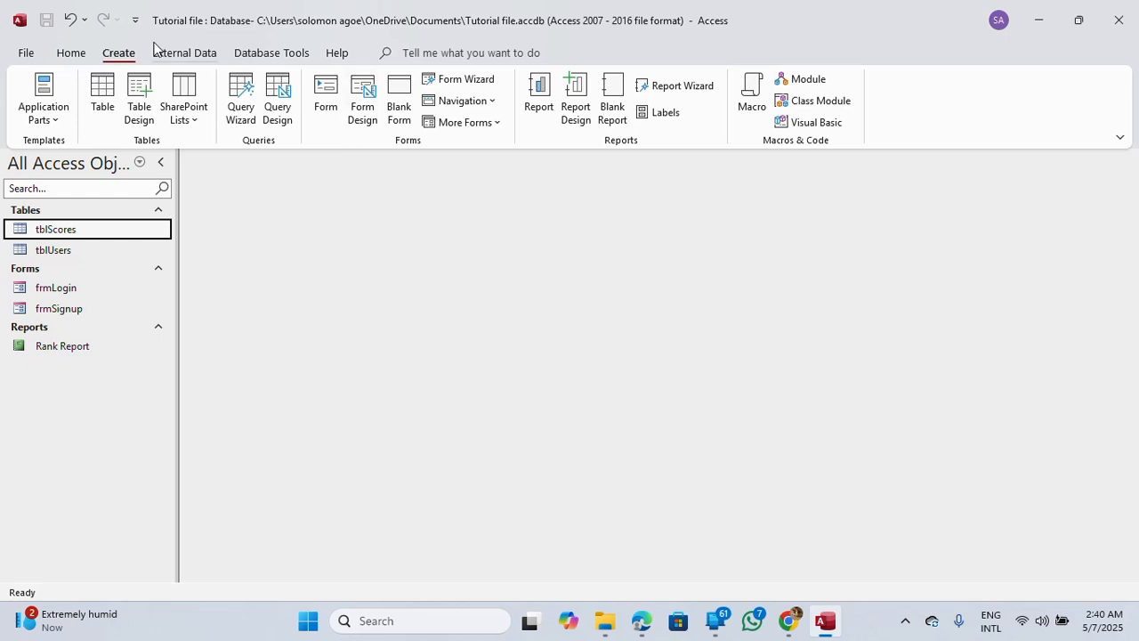
pyautogui.click(276, 97)
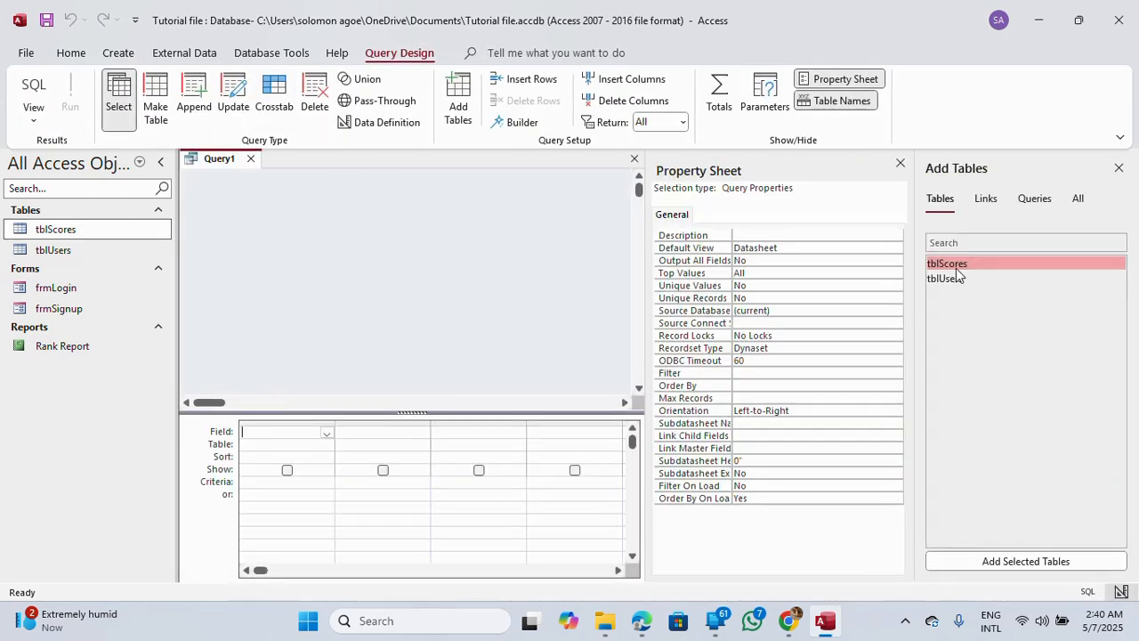
pyautogui.doubleClick(958, 265)
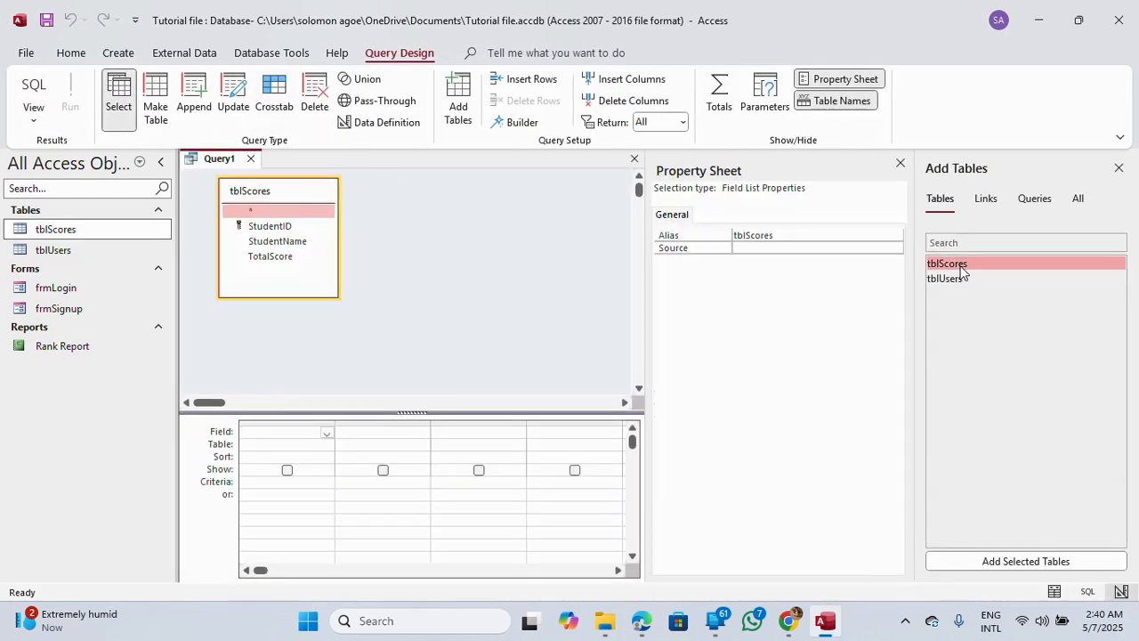
pyautogui.click(279, 227)
pyautogui.doubleClick(280, 227)
pyautogui.doubleClick(277, 241)
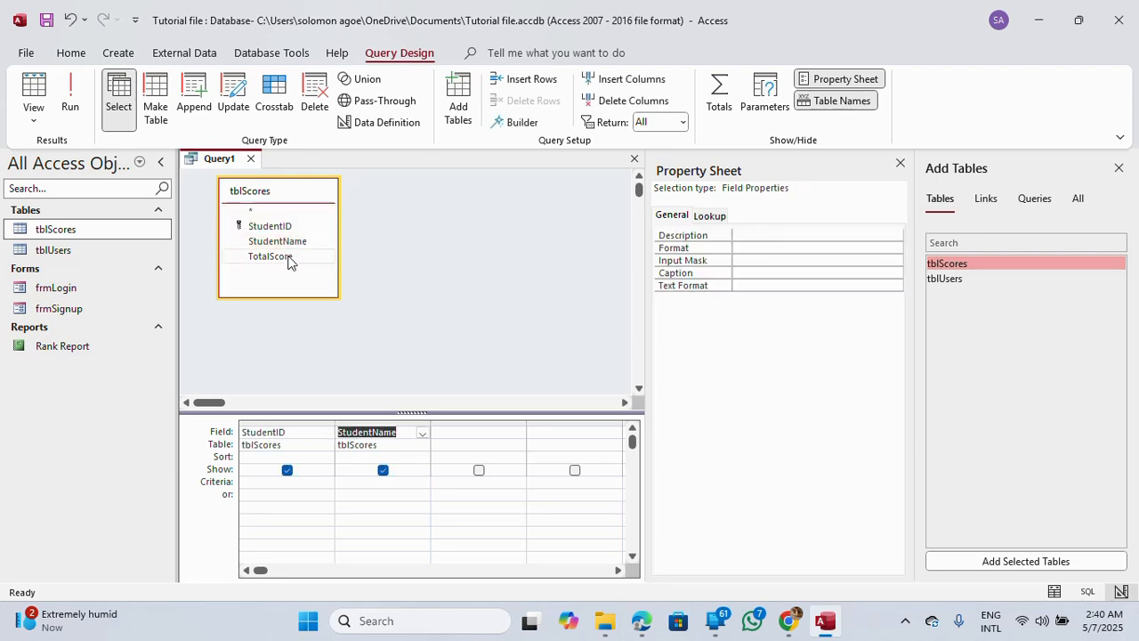
pyautogui.doubleClick(276, 256)
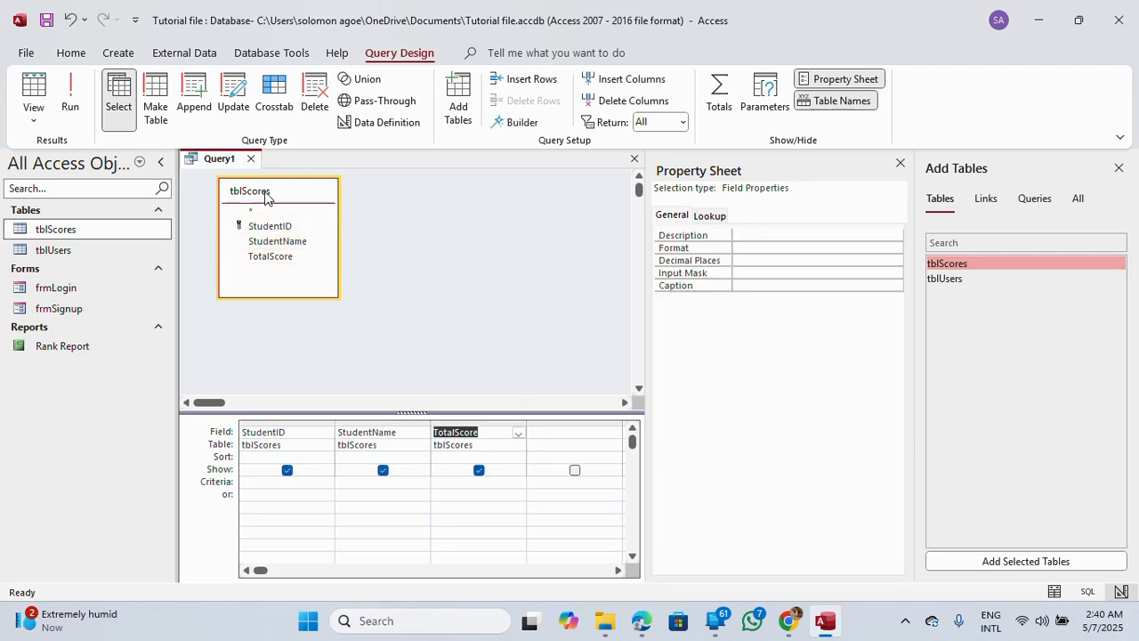
# Save the query as QueryScore, check its records in Datasheet View, and close it
pyautogui.click(251, 159)
pyautogui.click(508, 354)
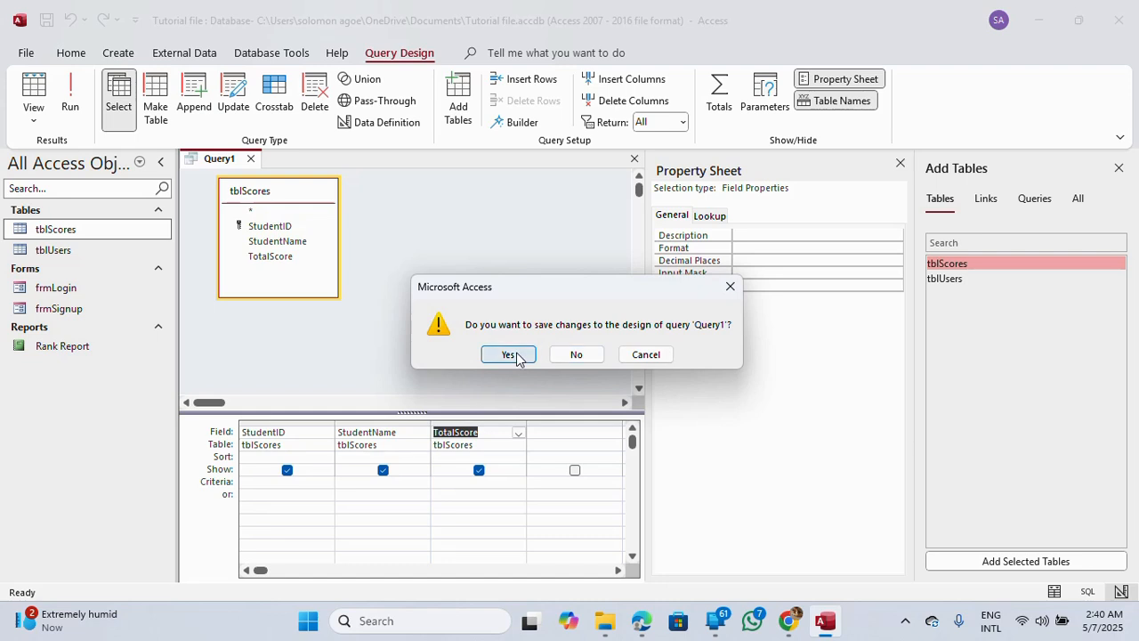
pyautogui.click(502, 216)
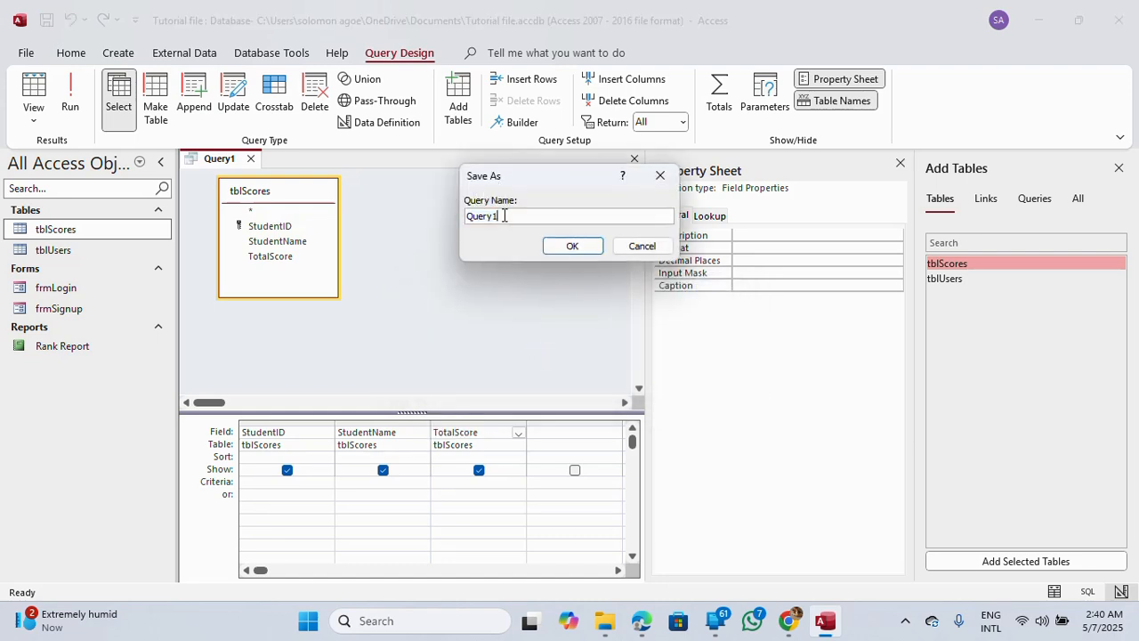
pyautogui.press('BackSpace')
pyautogui.write('Score')
pyautogui.click(569, 246)
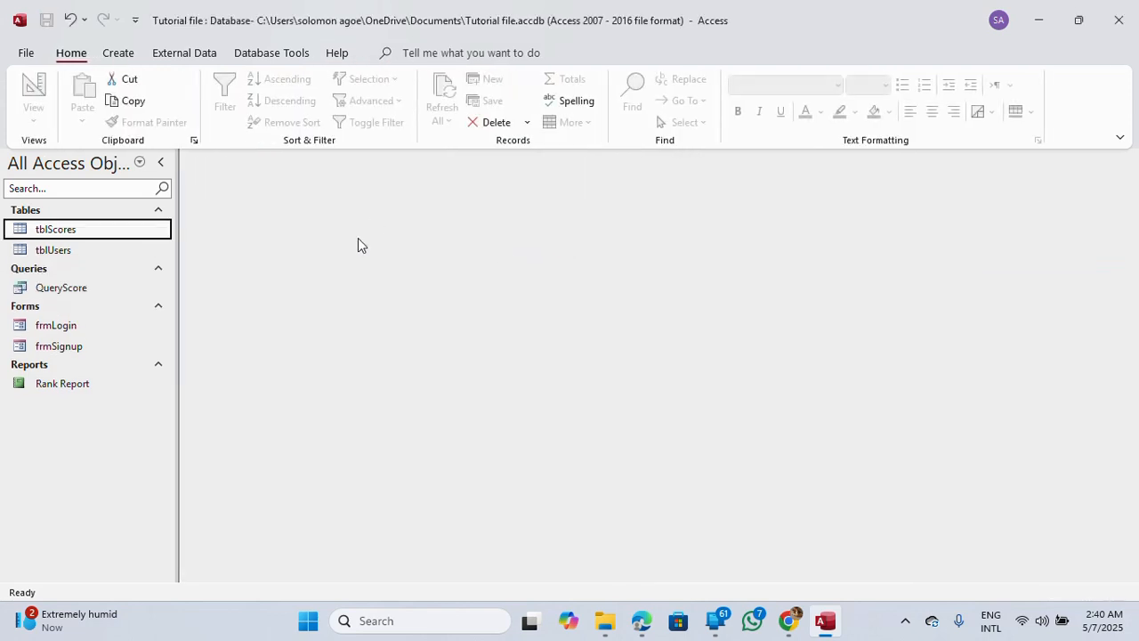
pyautogui.doubleClick(76, 288)
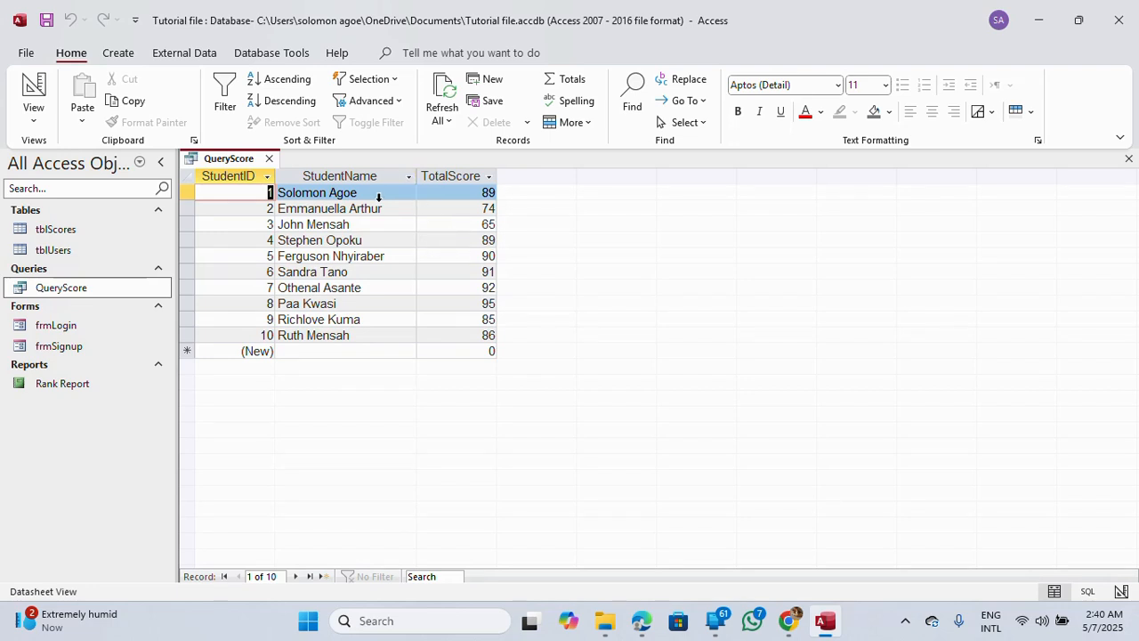
pyautogui.click(270, 159)
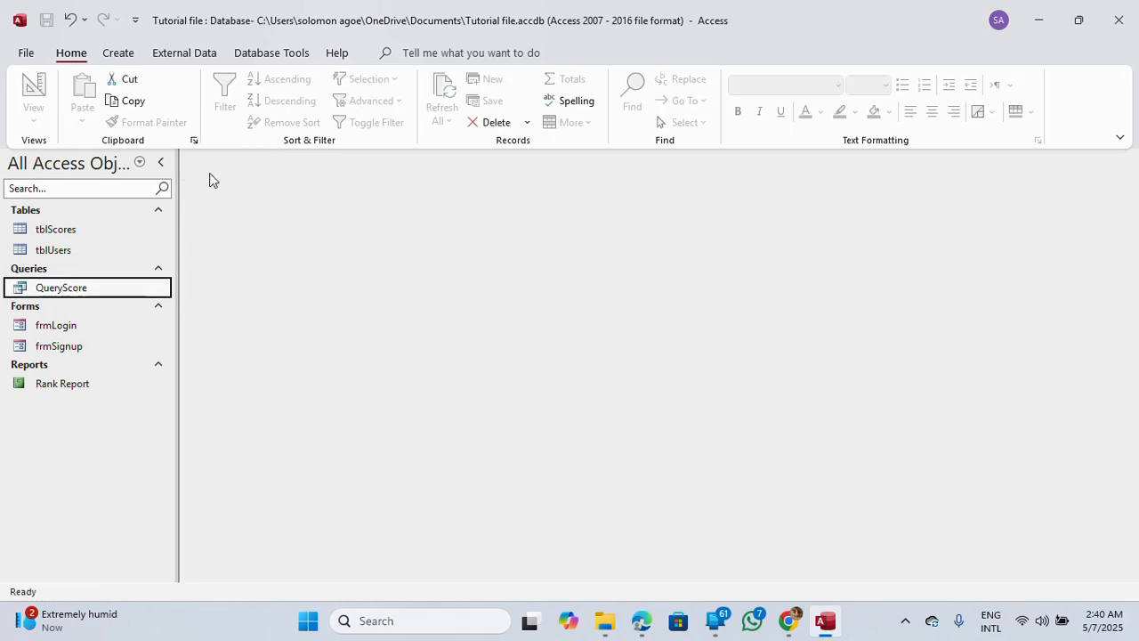
# Create a second query in design view based on QueryScore with the fields StudentID, StudentName and TotalScore
pyautogui.click(119, 53)
pyautogui.click(285, 98)
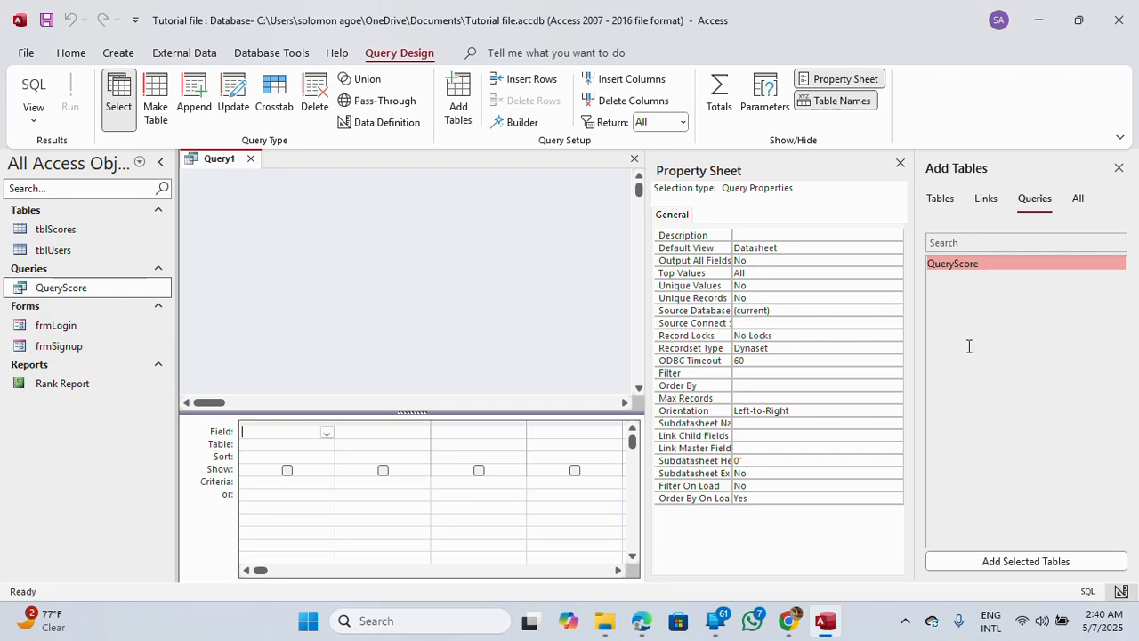
pyautogui.doubleClick(959, 267)
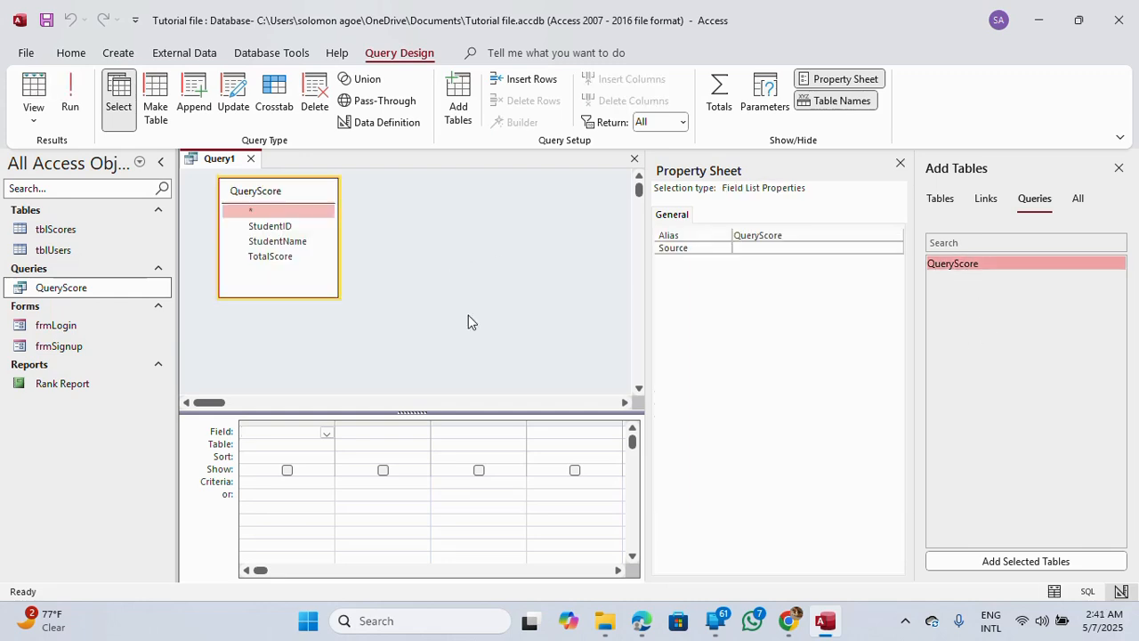
pyautogui.doubleClick(269, 226)
pyautogui.click(266, 242)
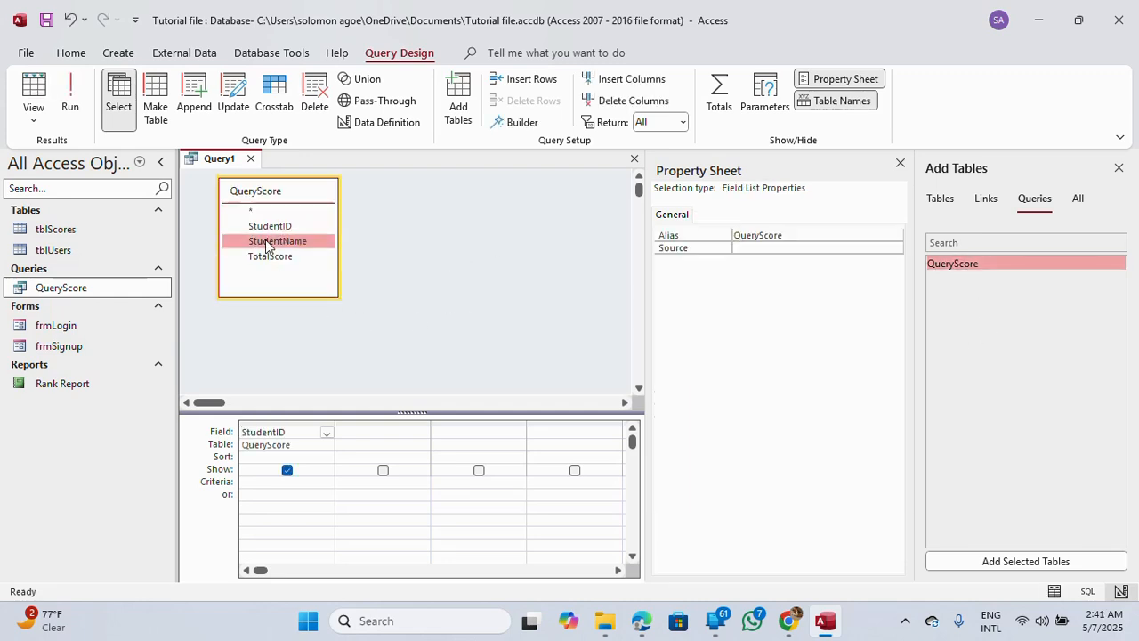
pyautogui.doubleClick(265, 242)
pyautogui.doubleClick(271, 257)
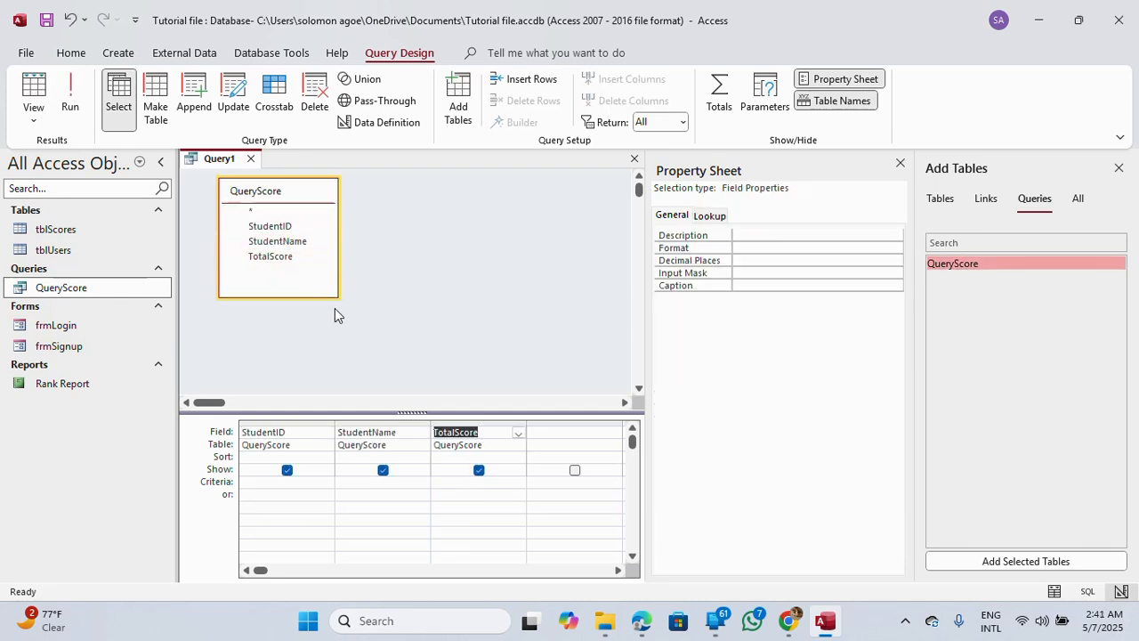
# Hide the Property Sheet and begin a calculated field in the first empty query column using Expression Builder, starting with Rank:1+DCount(
pyautogui.click(548, 438)
pyautogui.click(900, 163)
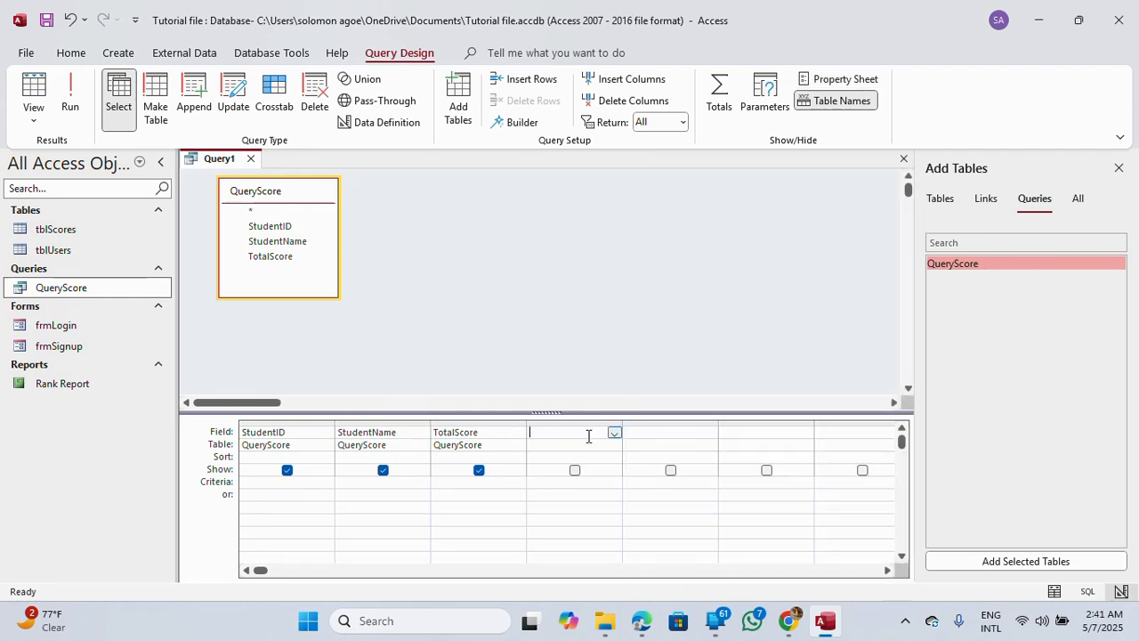
pyautogui.rightClick(541, 431)
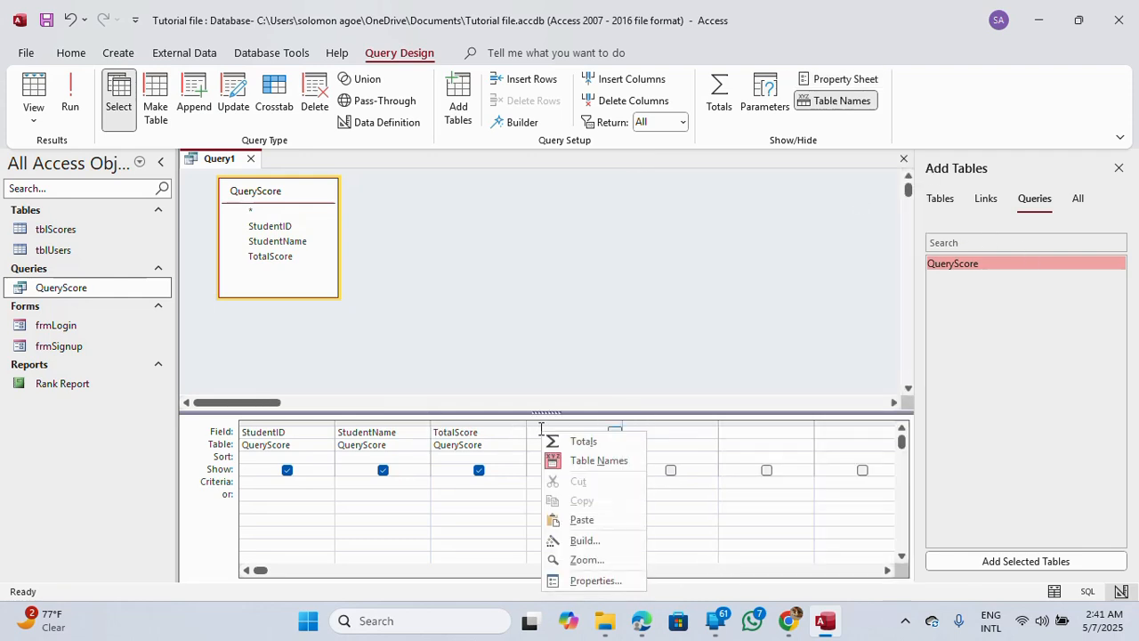
pyautogui.click(584, 540)
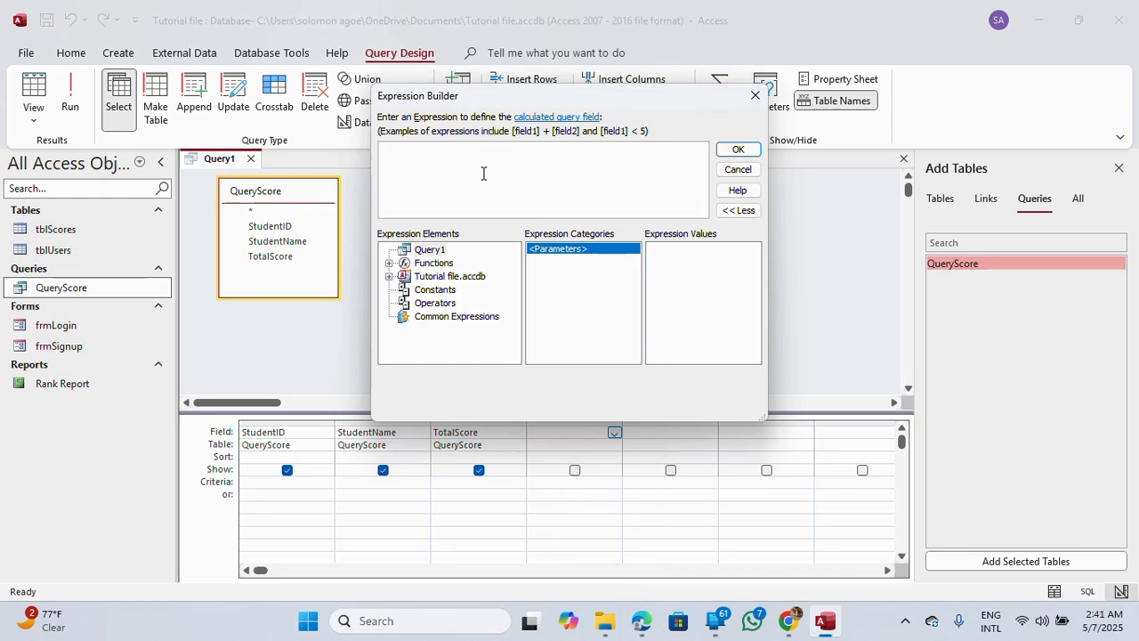
pyautogui.write('Rank')
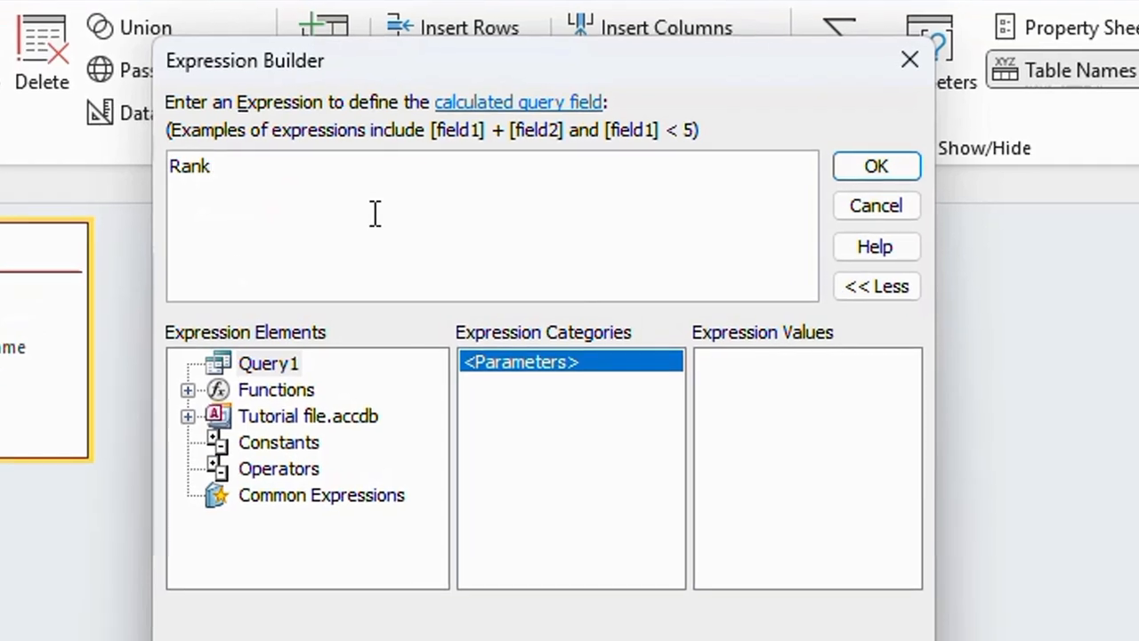
pyautogui.write(':!')
pyautogui.press('BackSpace')
pyautogui.write('1=')
pyautogui.press('BackSpace')
pyautogui.write('+D')
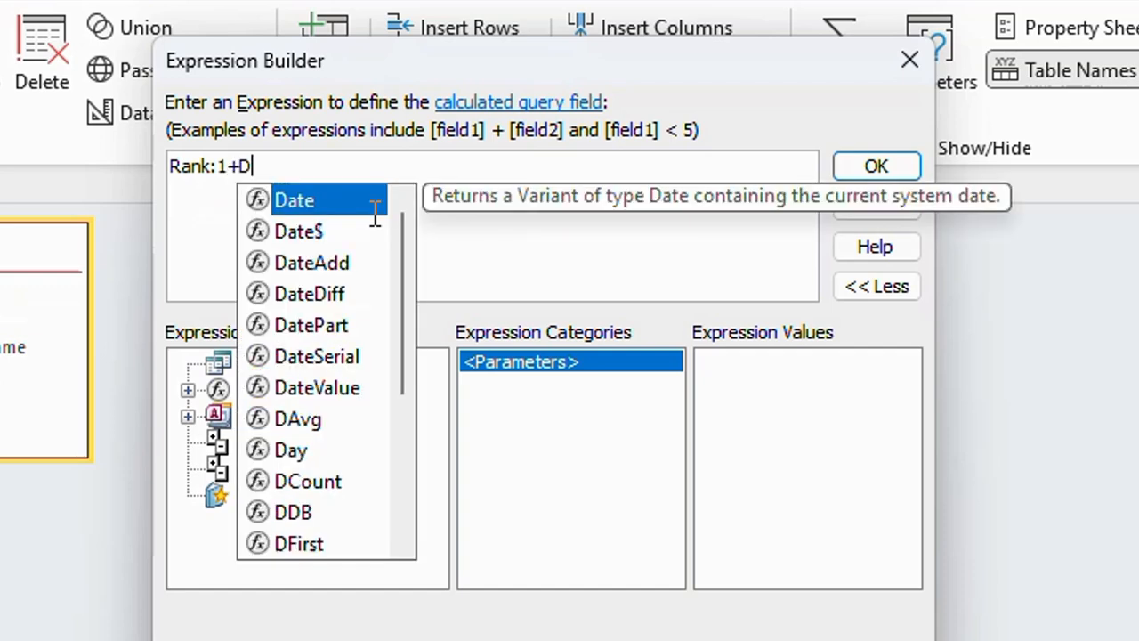
pyautogui.write('co')
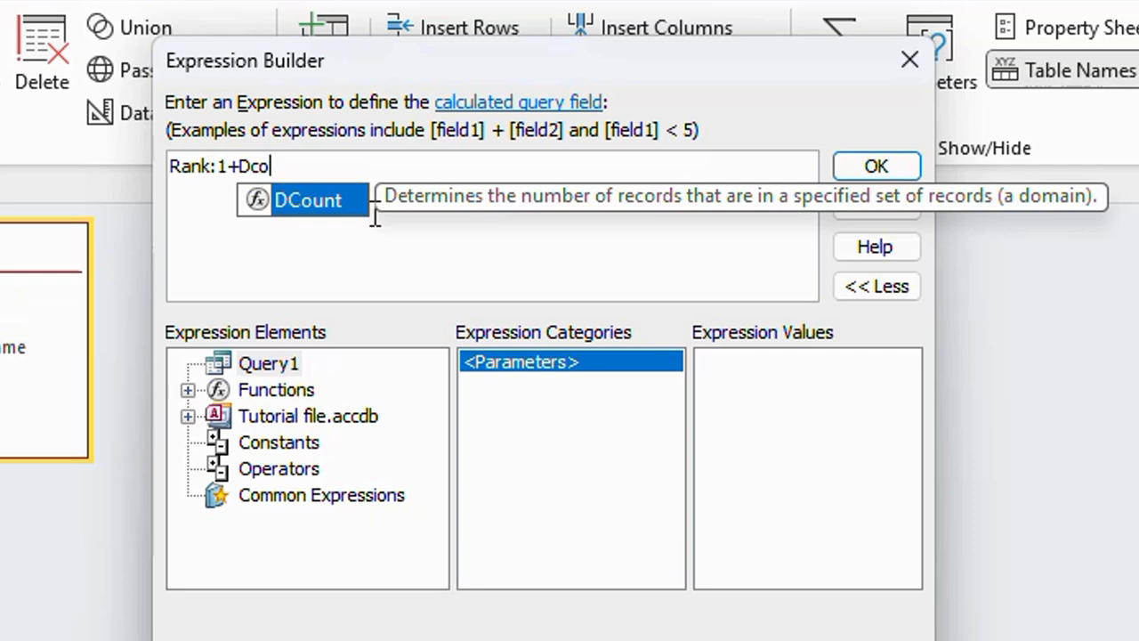
pyautogui.write('unt(')
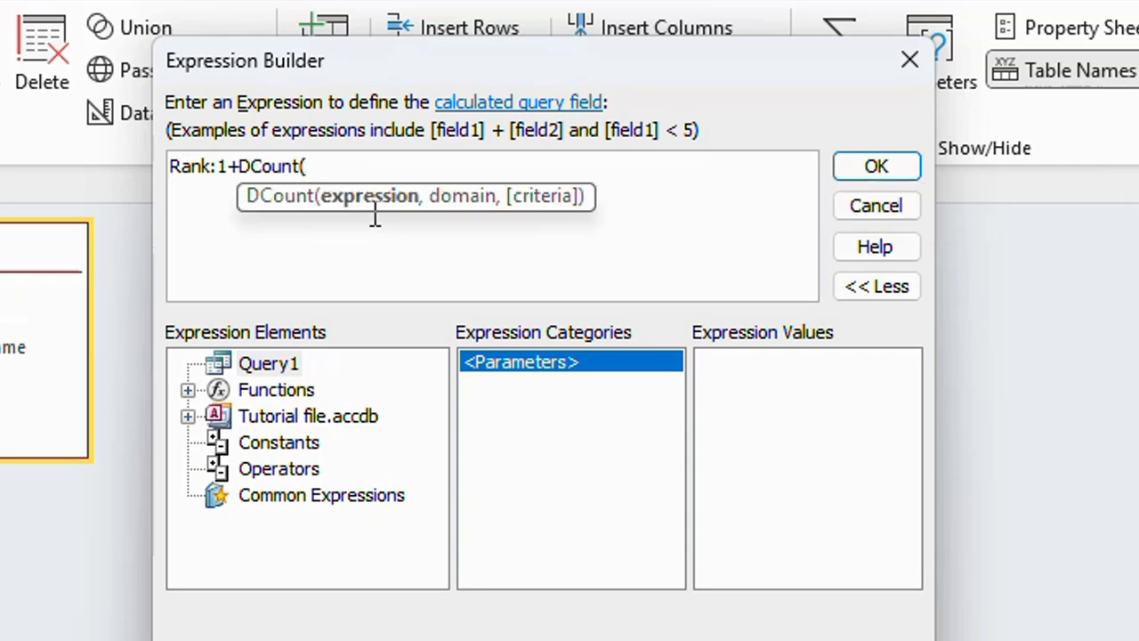
# Enter "*" as the DCount expression argument, followed by a comma
pyautogui.write('""')
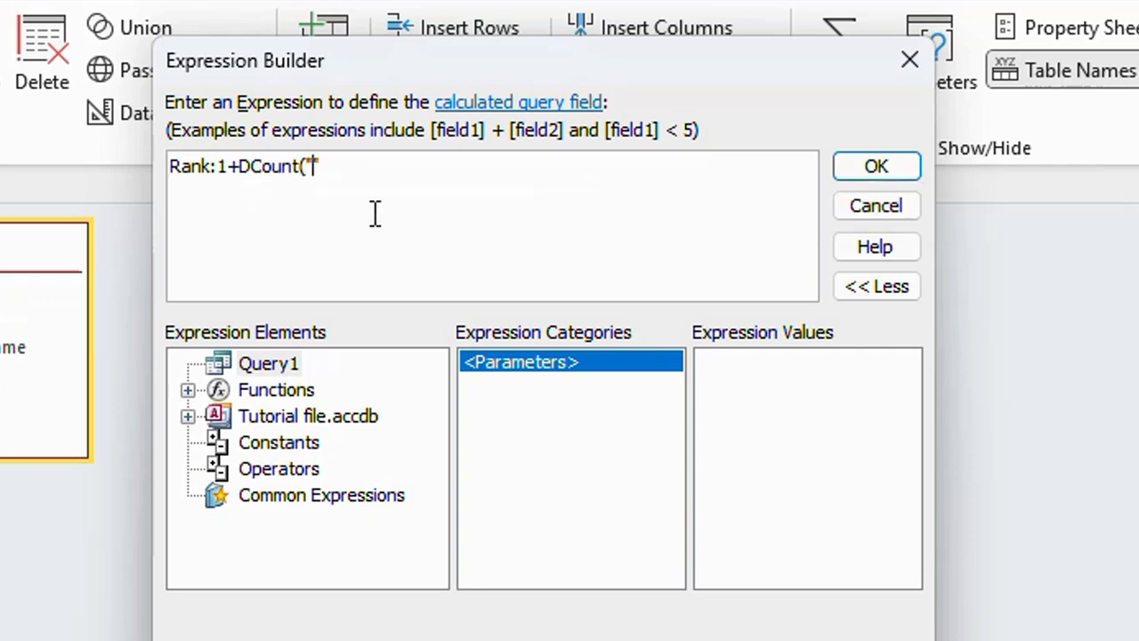
pyautogui.write('*')
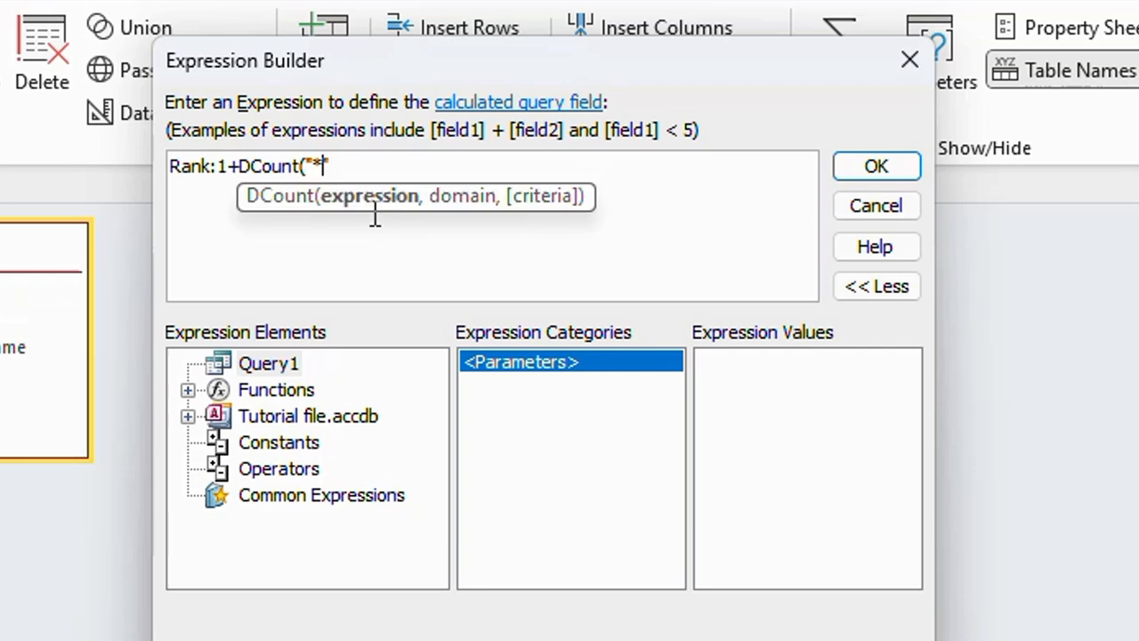
pyautogui.press('Right')
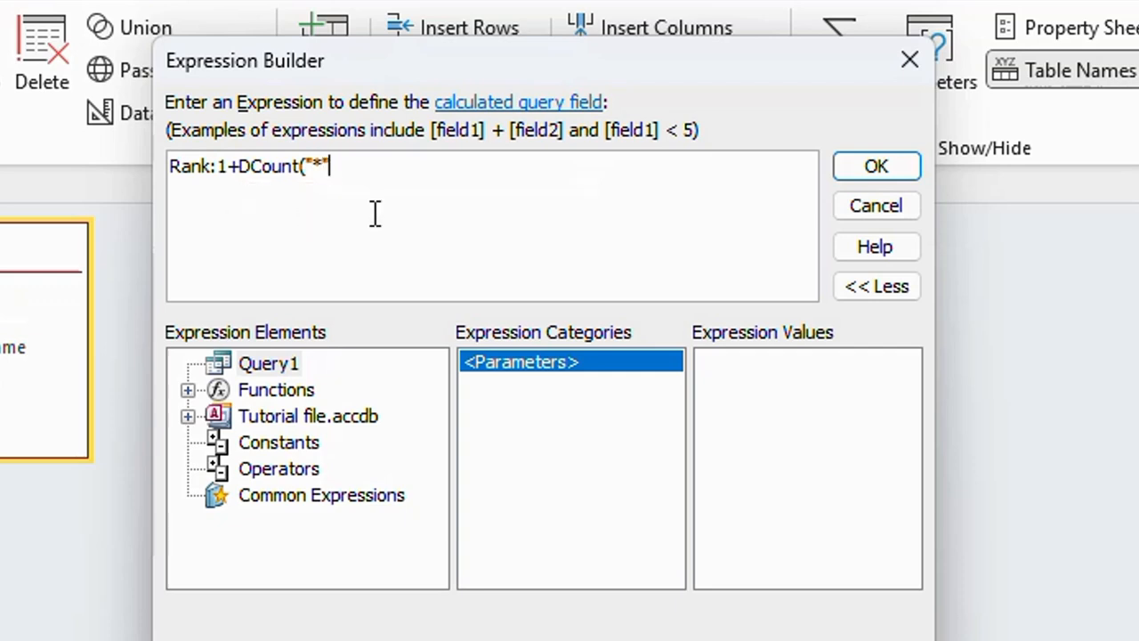
pyautogui.write(',')
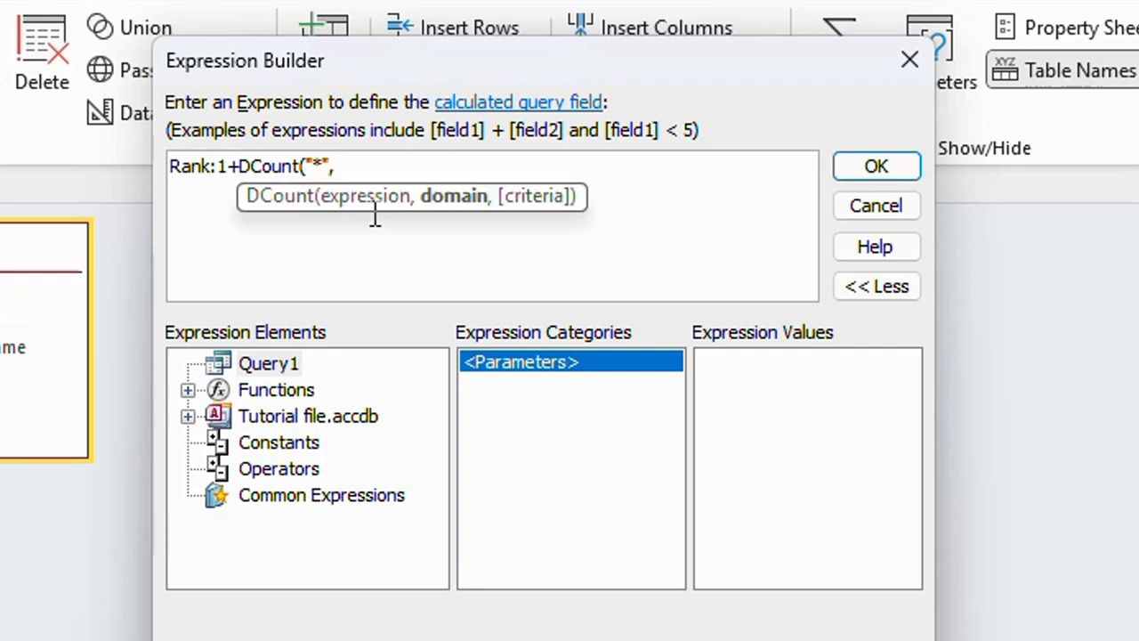
# Enter "tblScores" as the DCount domain argument, followed by a comma
pyautogui.write('T')
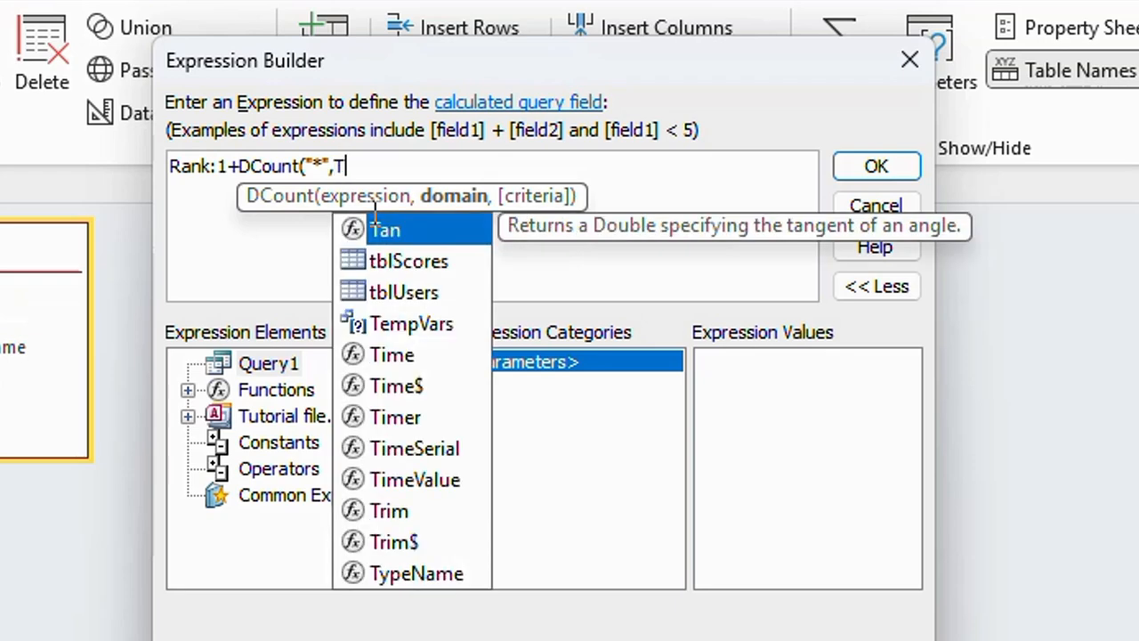
pyautogui.press('BackSpace')
pyautogui.write('""')
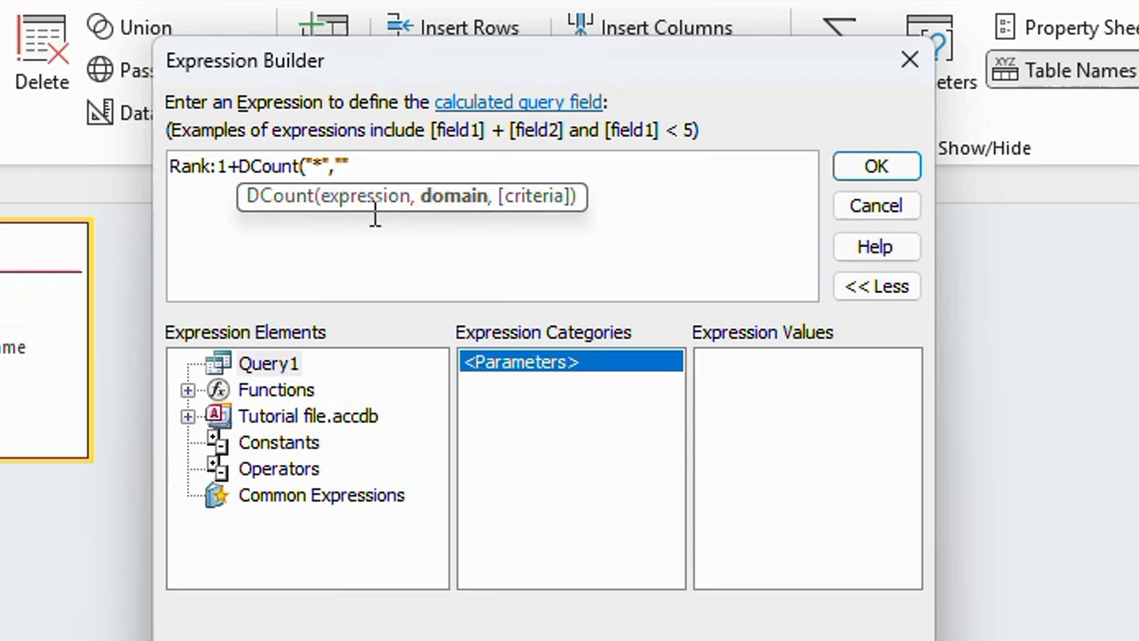
pyautogui.write('Ta')
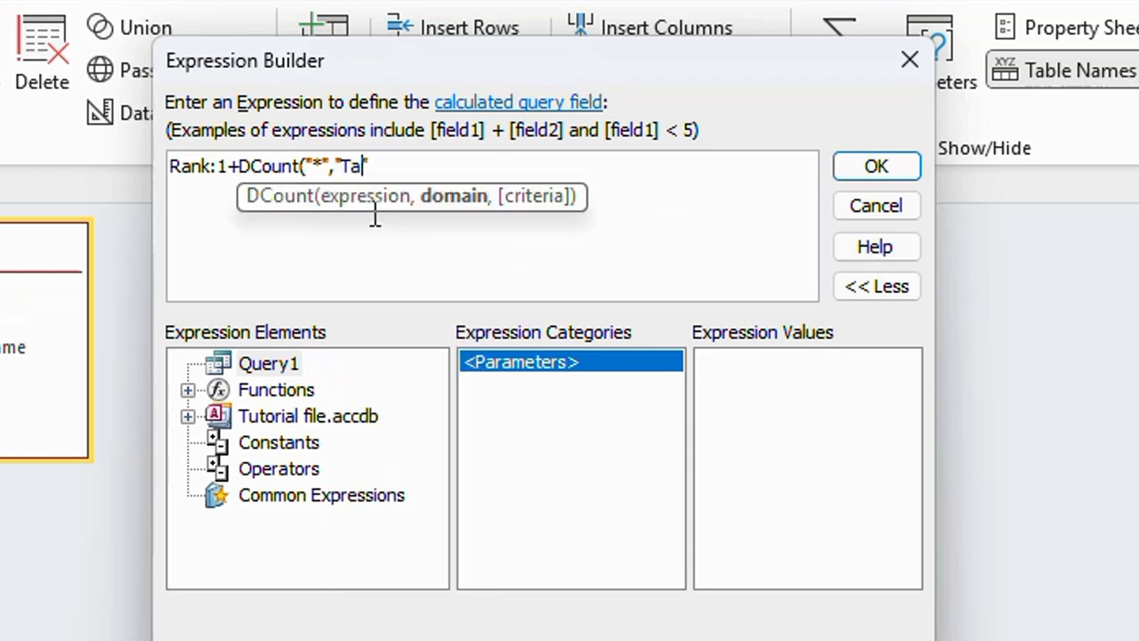
pyautogui.press('BackSpace')
pyautogui.press('BackSpace')
pyautogui.write('tblScore')
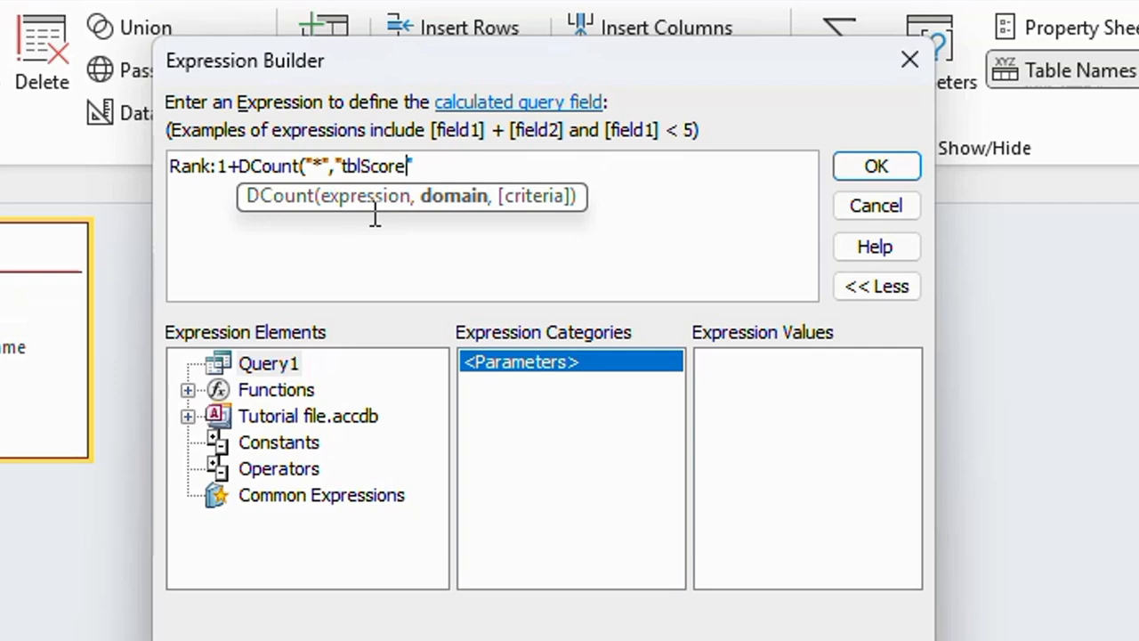
pyautogui.write('s')
pyautogui.press('Right')
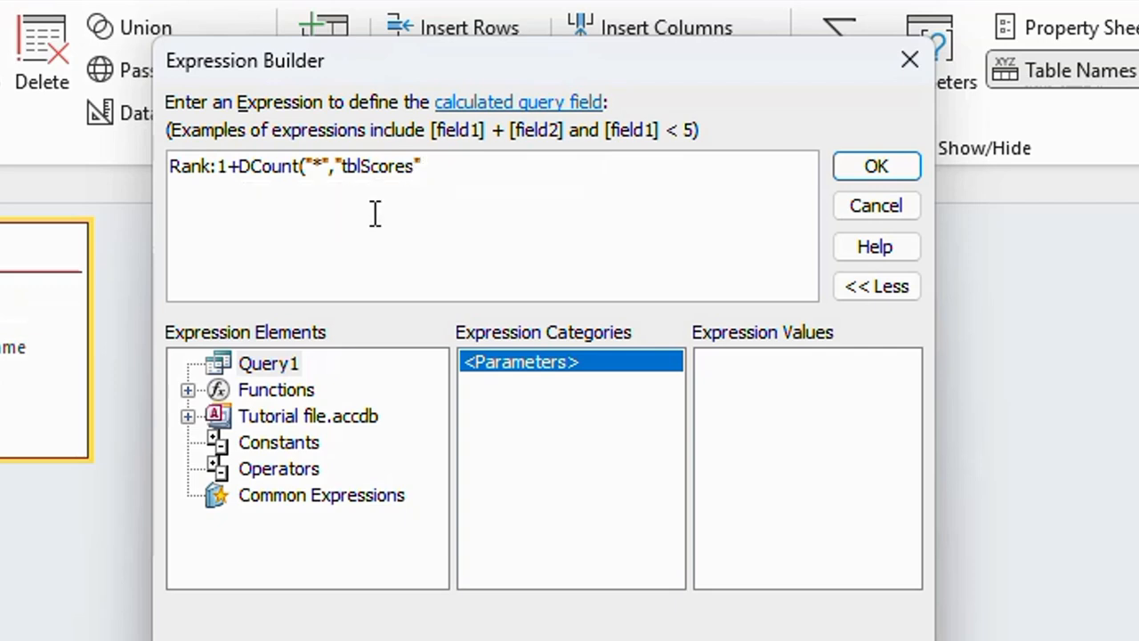
pyautogui.write(',')
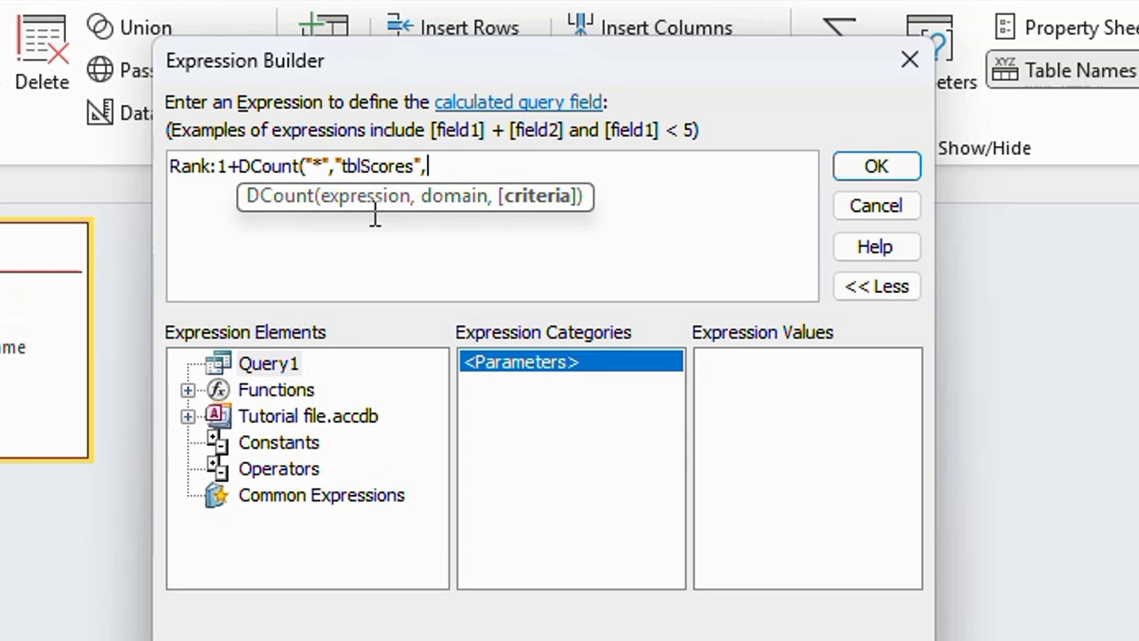
# Add the DCount criteria "TotalScore>"&[TotalScore] and close the function's parenthesis
pyautogui.write('"')
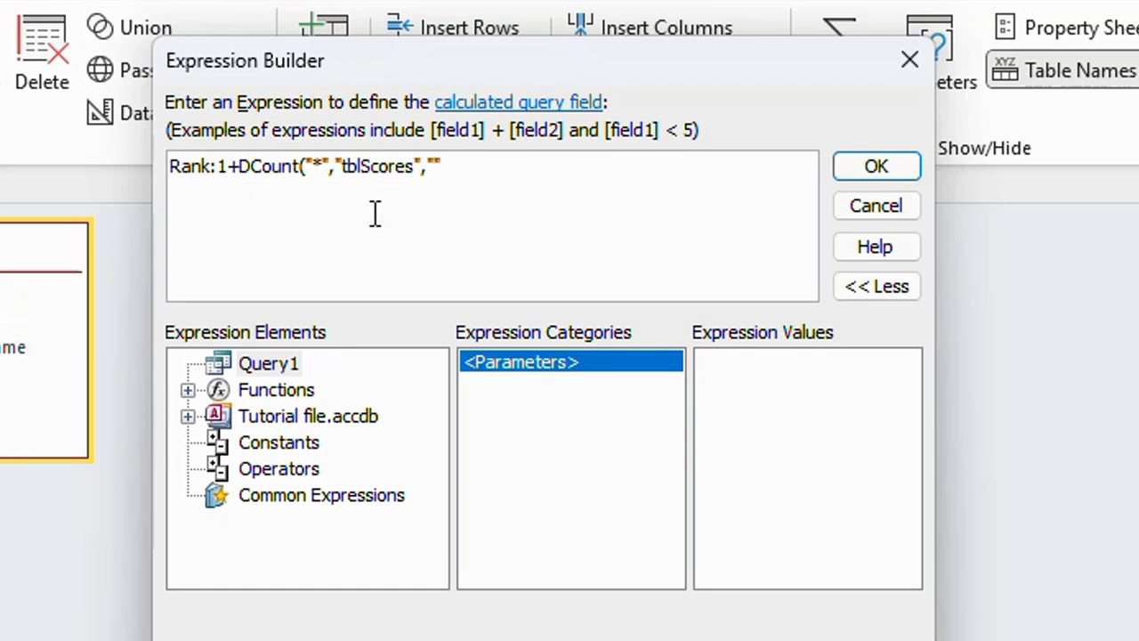
pyautogui.write('T')
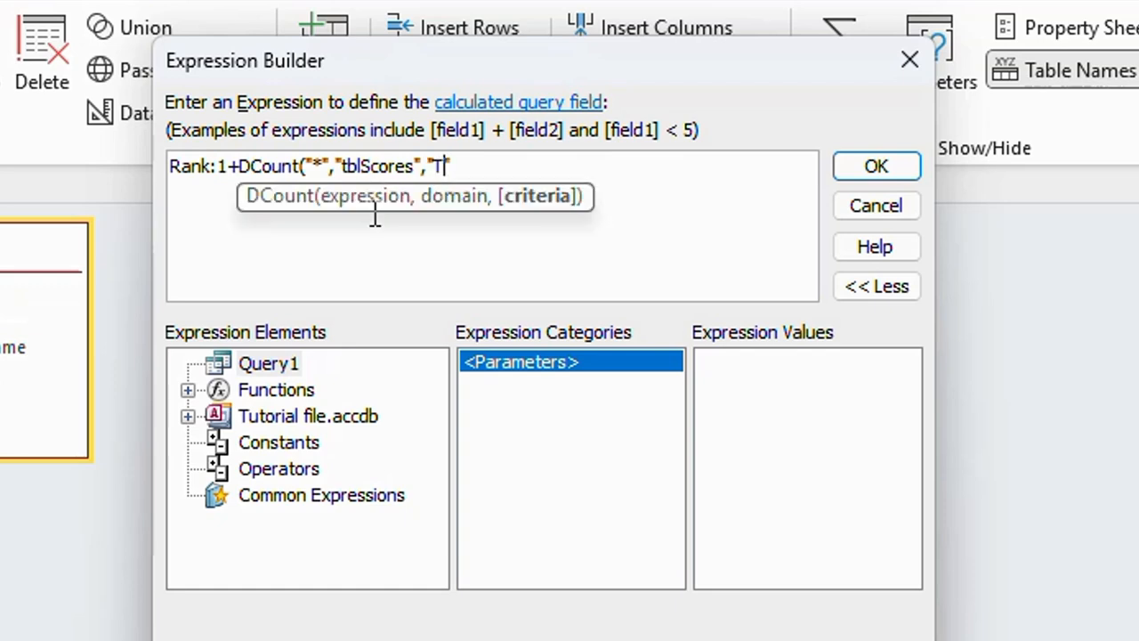
pyautogui.write('otal')
pyautogui.press('BackSpace')
pyautogui.write('lScore"')
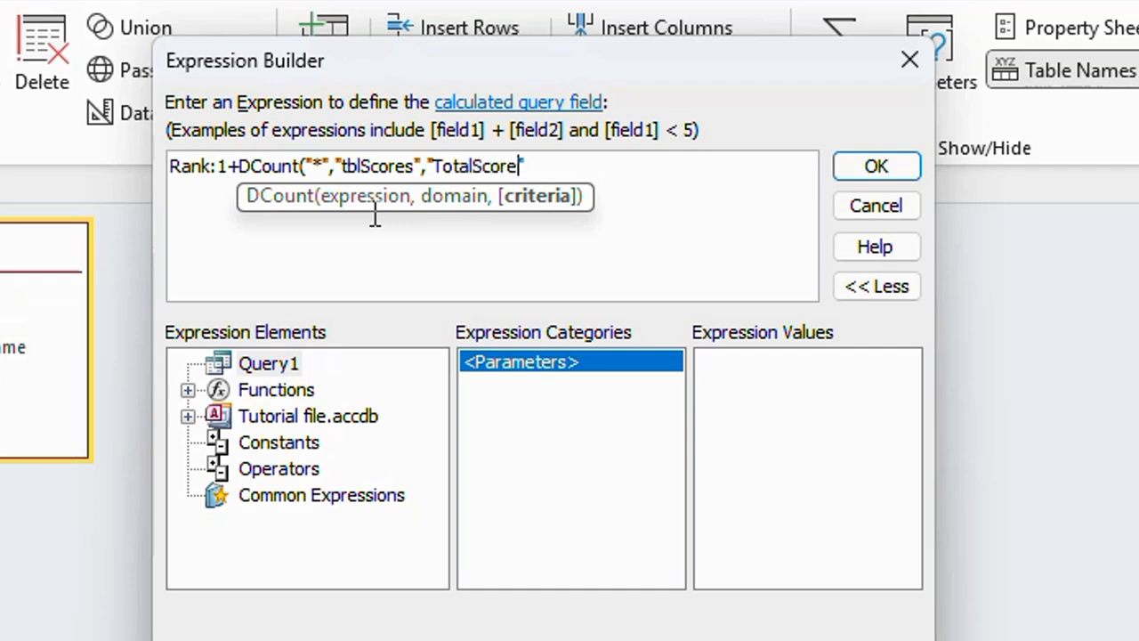
pyautogui.write('>')
pyautogui.press('Right')
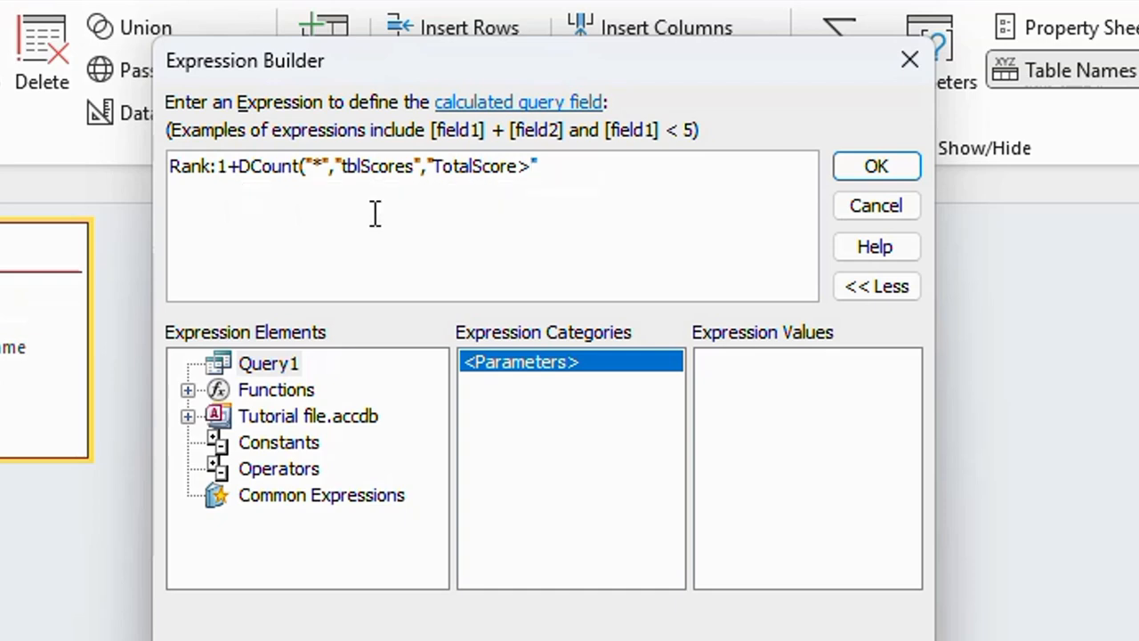
pyautogui.write('&')
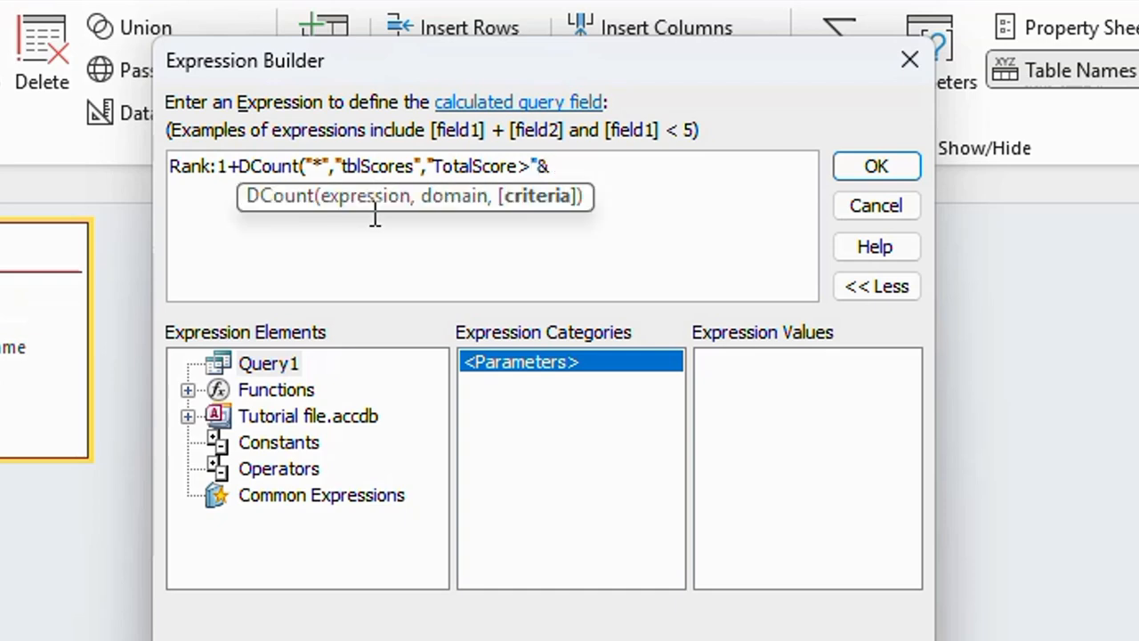
pyautogui.write('[')
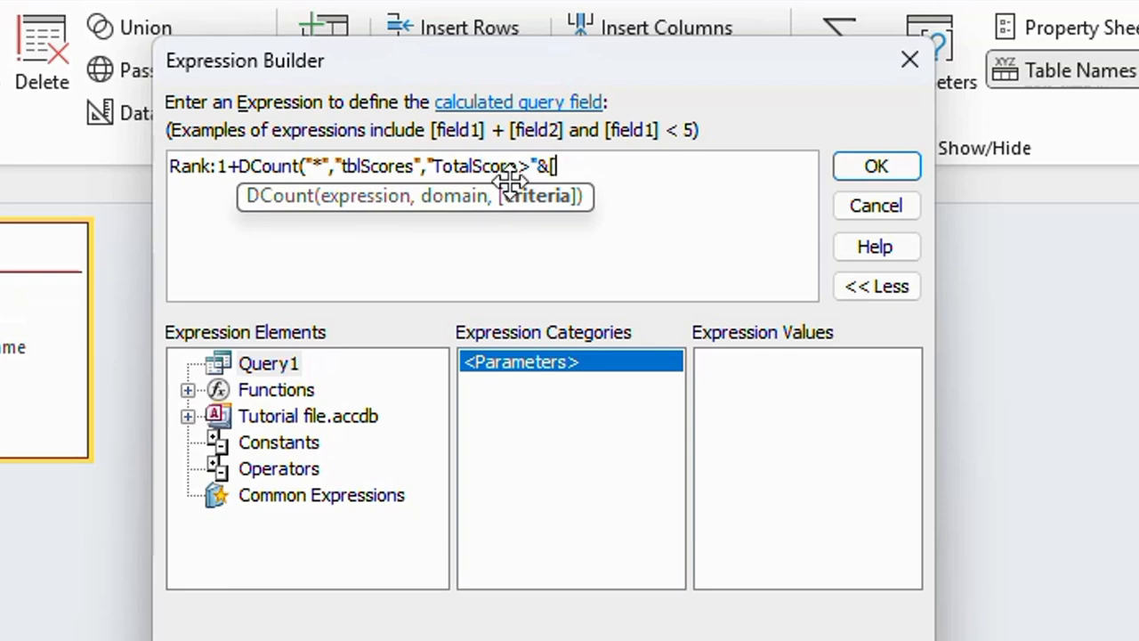
pyautogui.write('T')
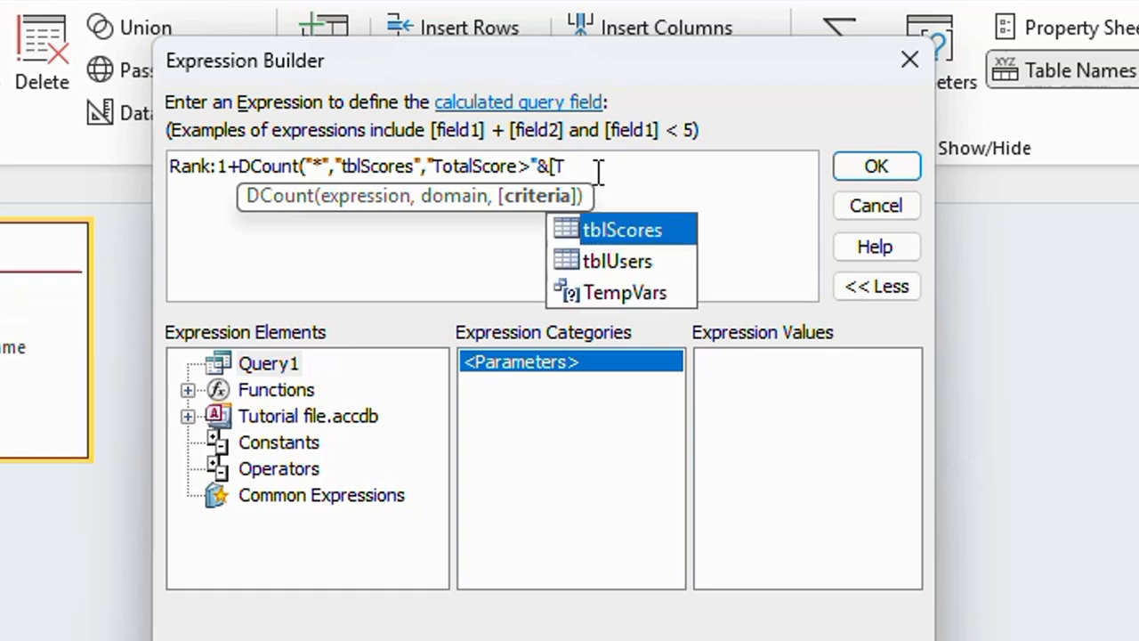
pyautogui.write('o')
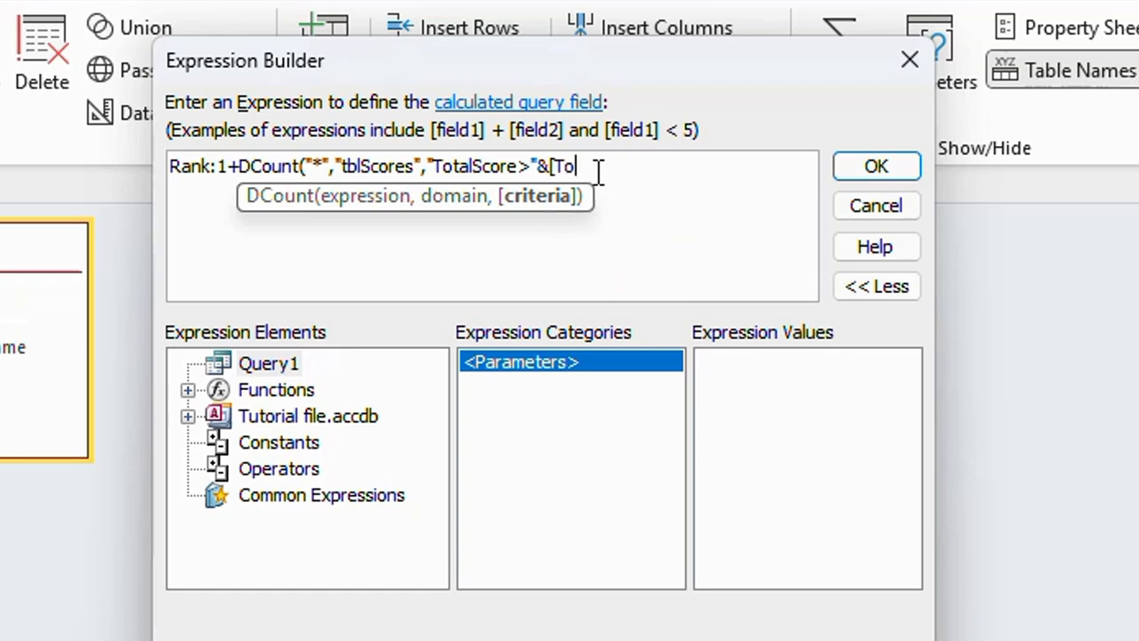
pyautogui.write('talScore])')
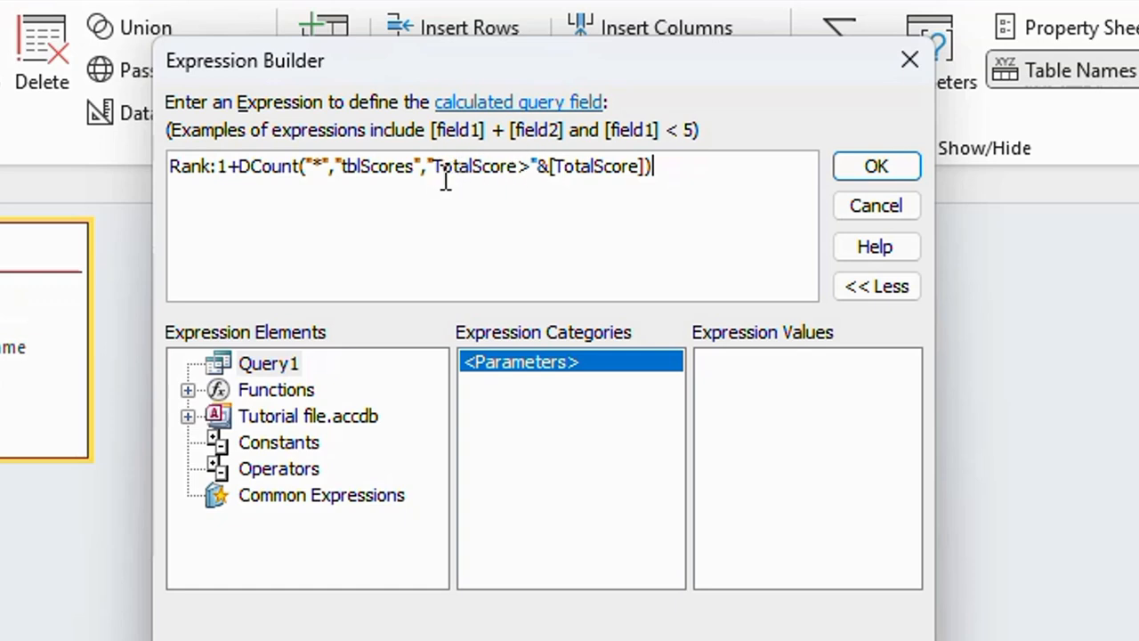
# Change the quoted criteria field name to TotalScores, accept the Rank expression, and show the query in Datasheet View
pyautogui.click(523, 168)
pyautogui.write('s')
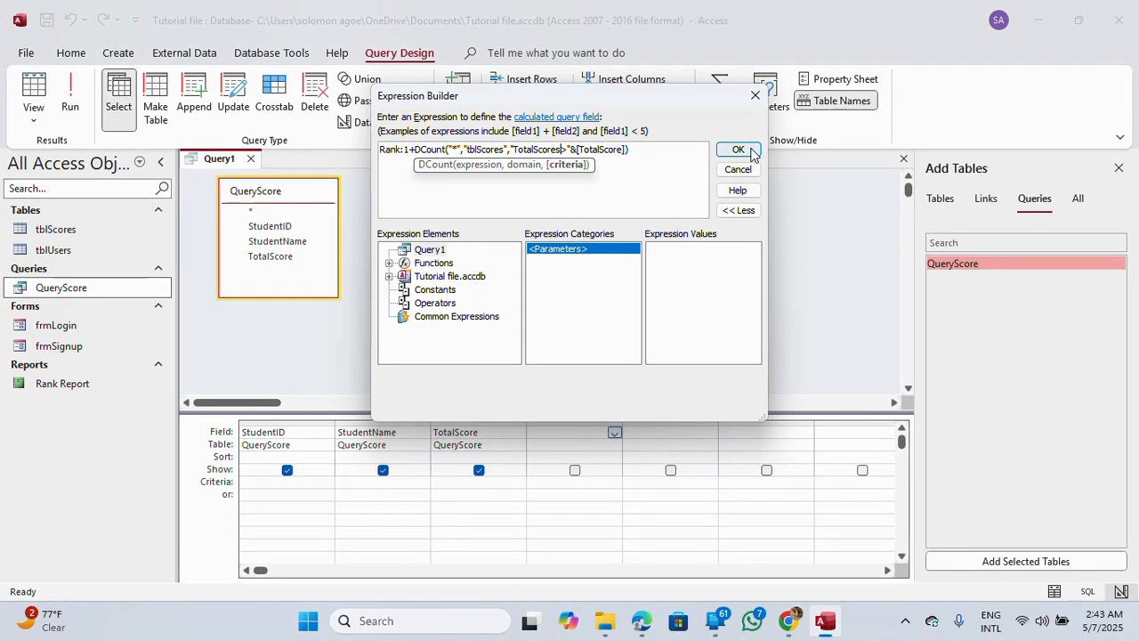
pyautogui.click(738, 150)
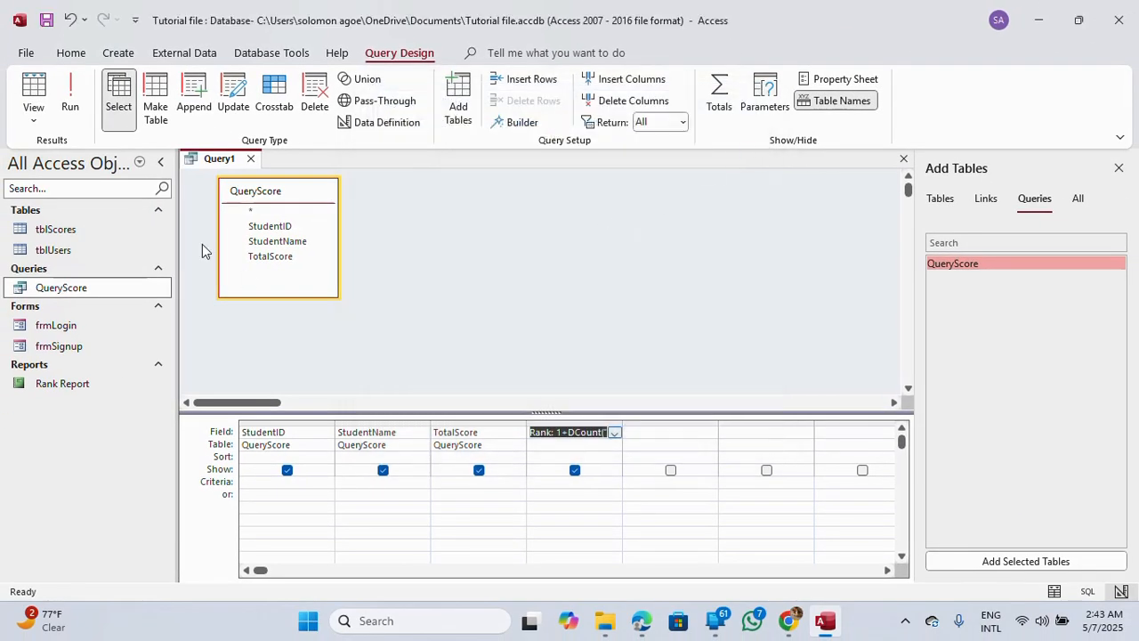
pyautogui.click(32, 89)
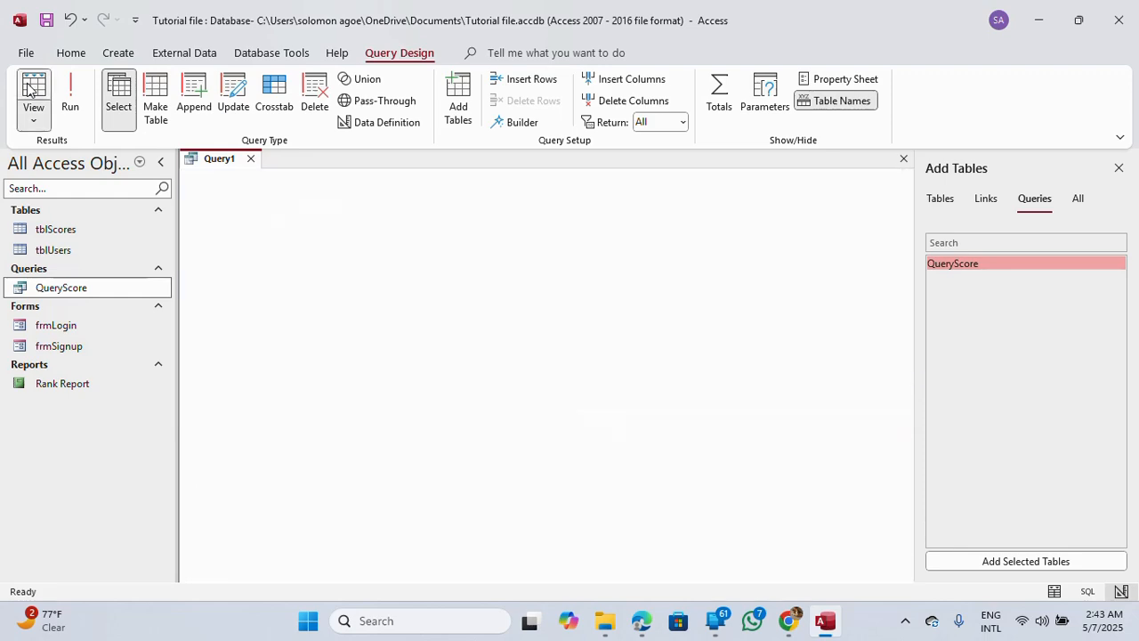
# Reopen the Rank expression from Design View, change its quoted criteria field name to TotalScore, and show the query in Datasheet View
pyautogui.rightClick(224, 160)
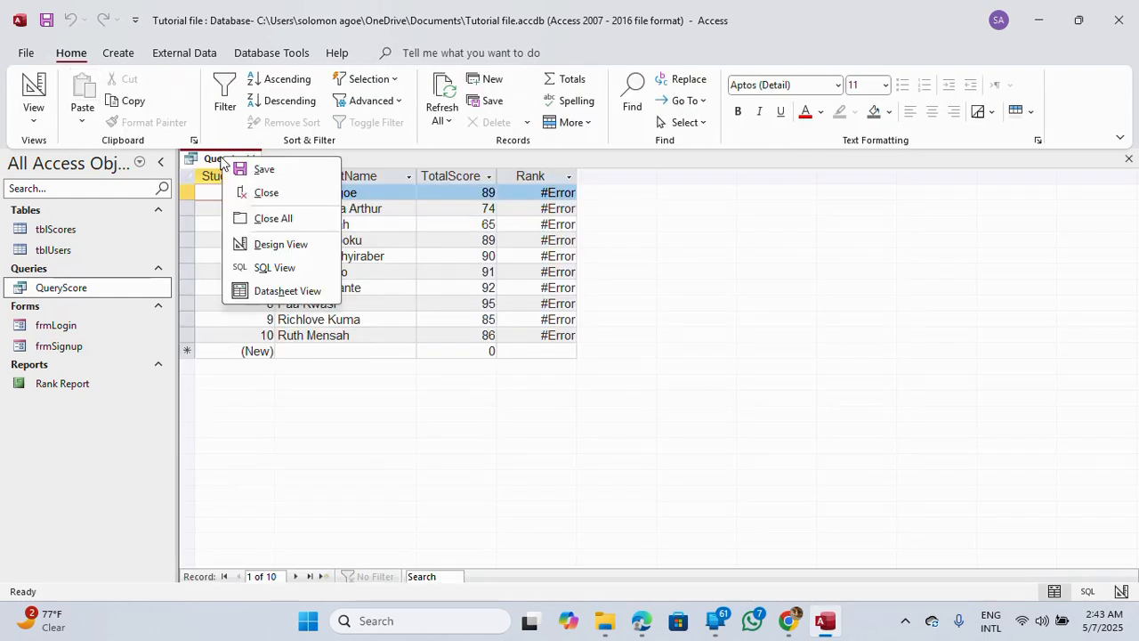
pyautogui.click(283, 245)
pyautogui.click(586, 431)
pyautogui.rightClick(585, 431)
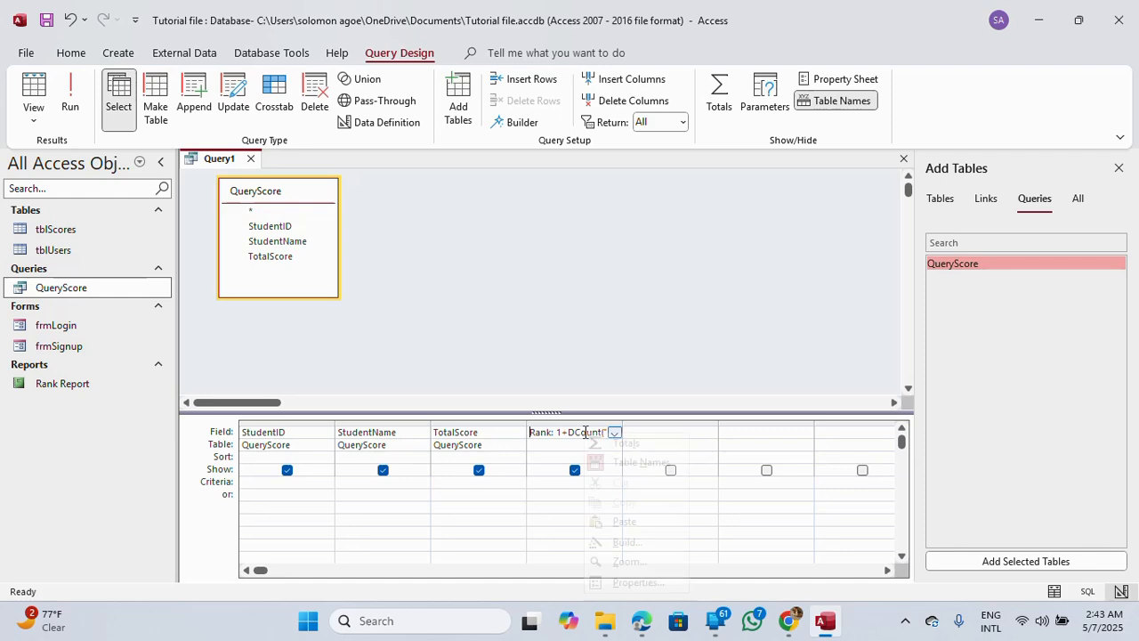
pyautogui.click(627, 541)
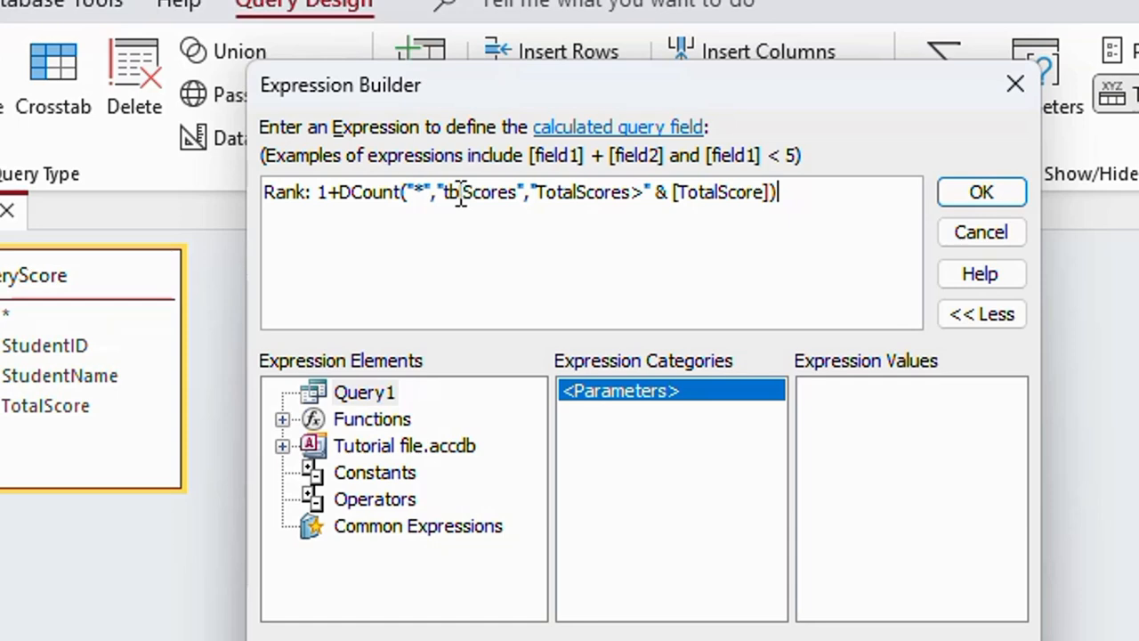
pyautogui.click(626, 192)
pyautogui.press('BackSpace')
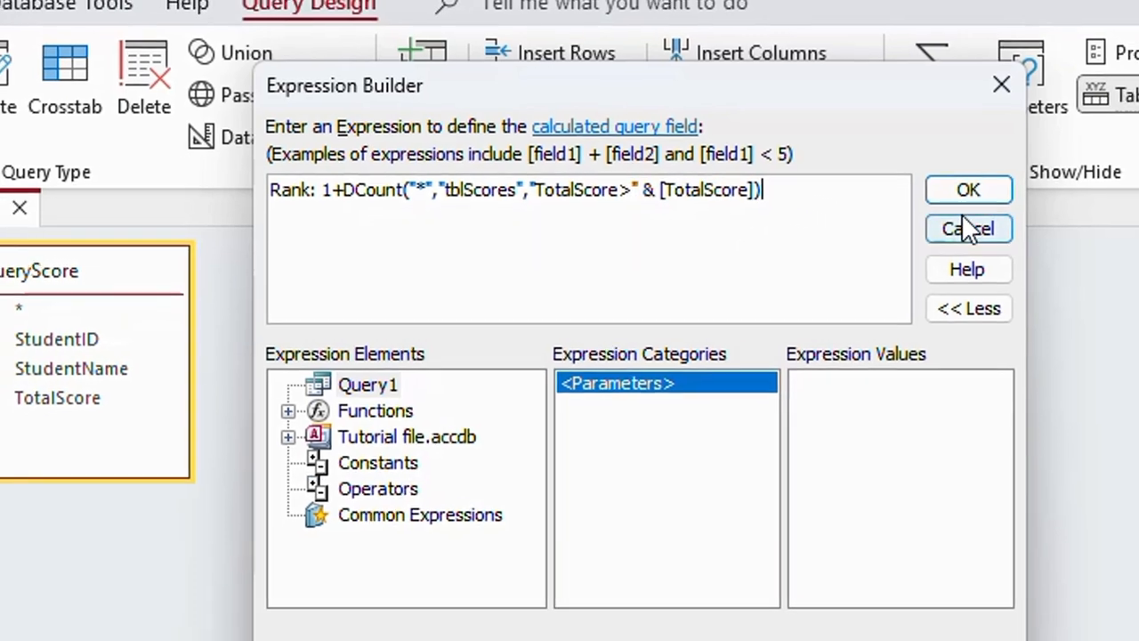
pyautogui.click(982, 192)
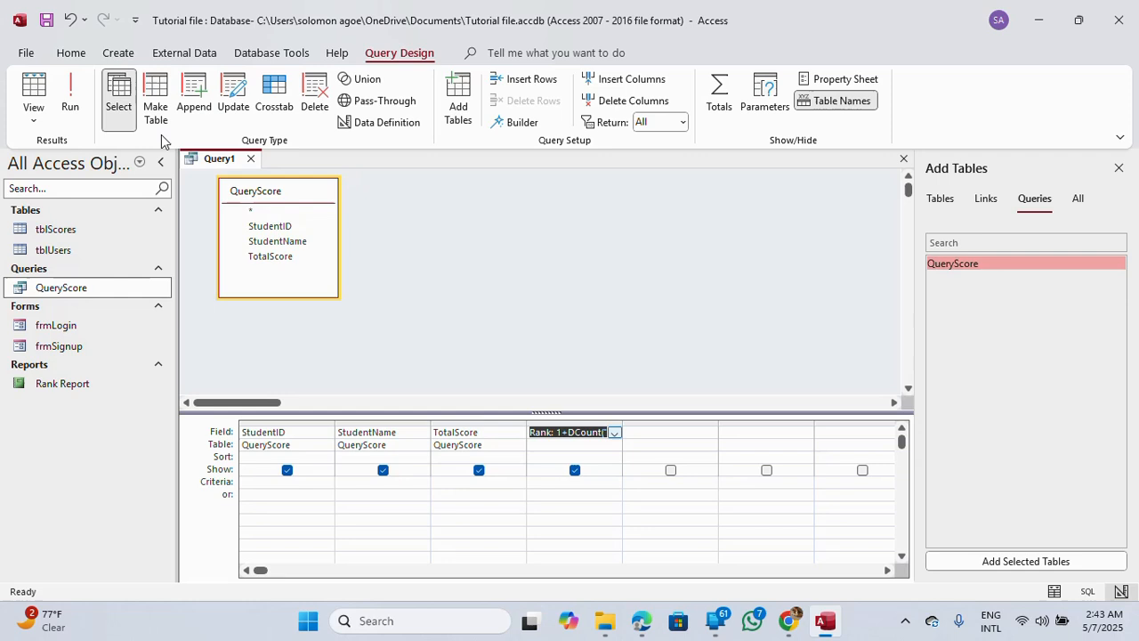
pyautogui.click(34, 89)
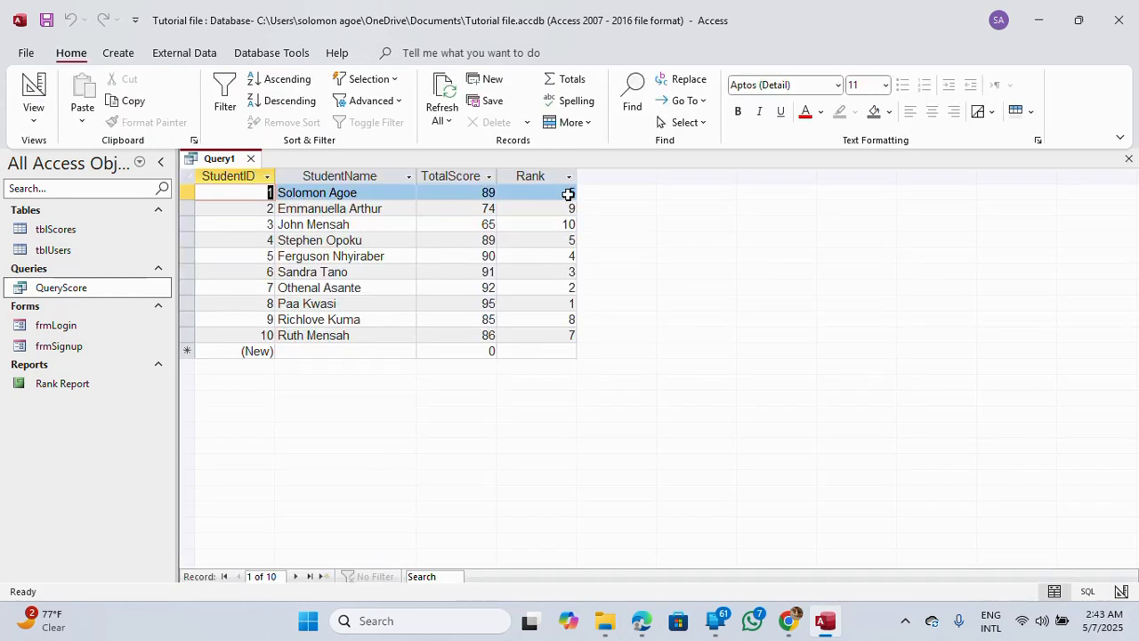
# Return to Design View, sort the Rank field in Descending order, and show the records in Datasheet View
pyautogui.rightClick(210, 164)
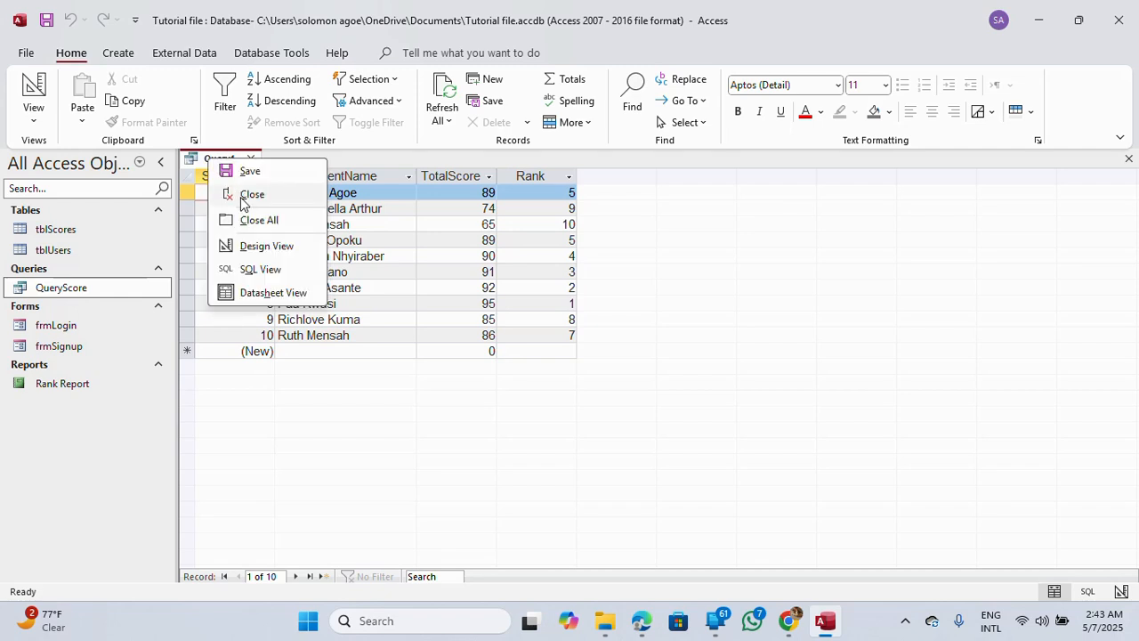
pyautogui.click(271, 247)
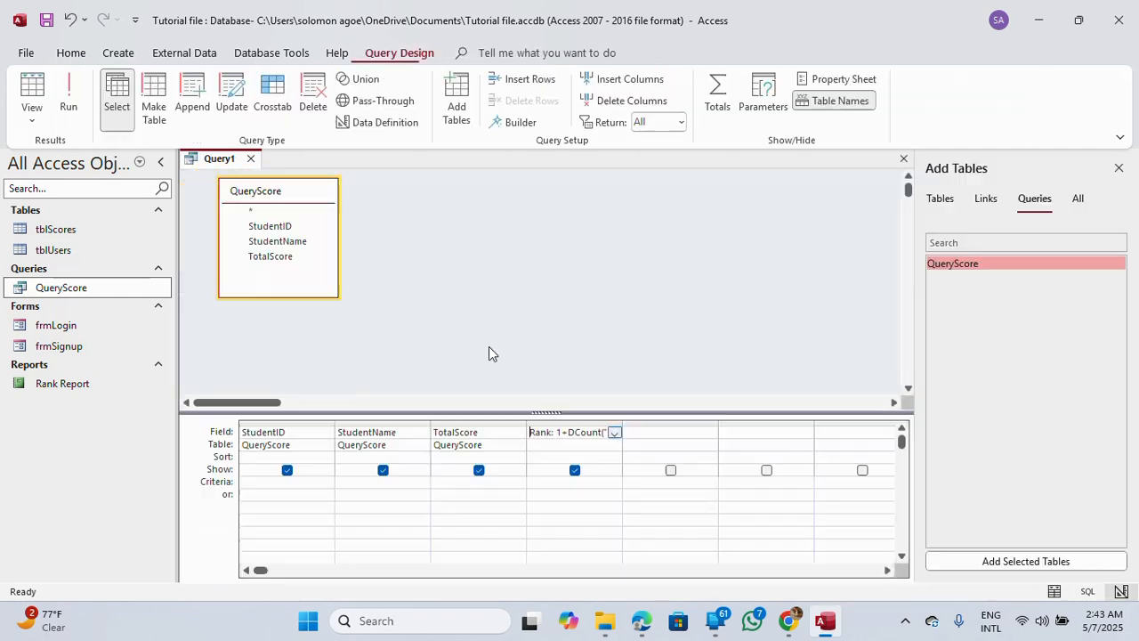
pyautogui.click(551, 457)
pyautogui.click(613, 457)
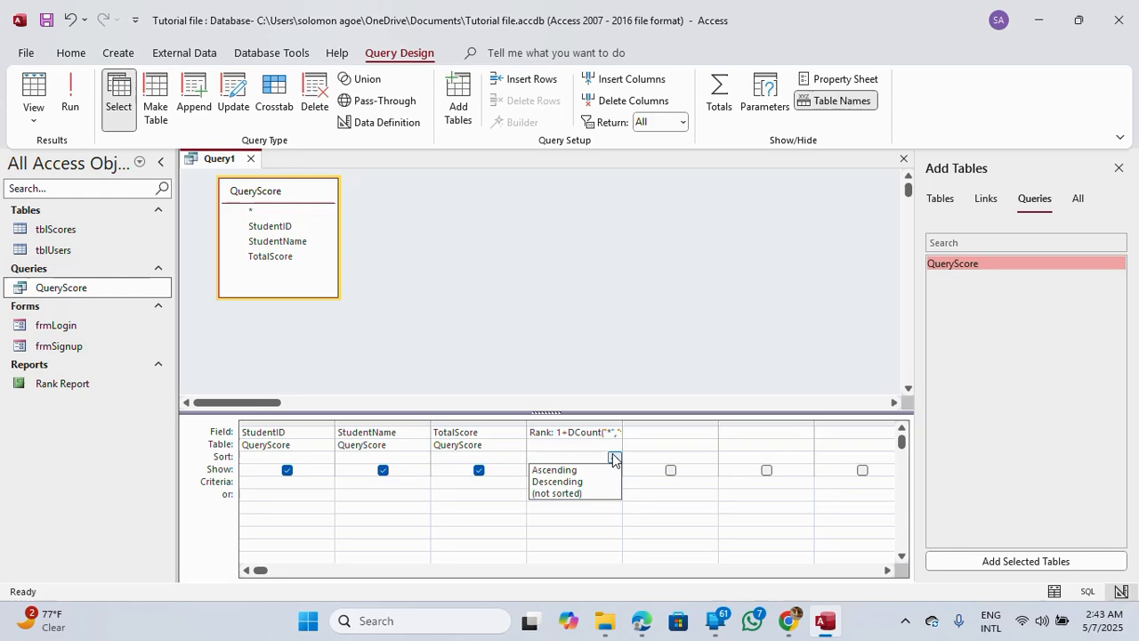
pyautogui.click(578, 485)
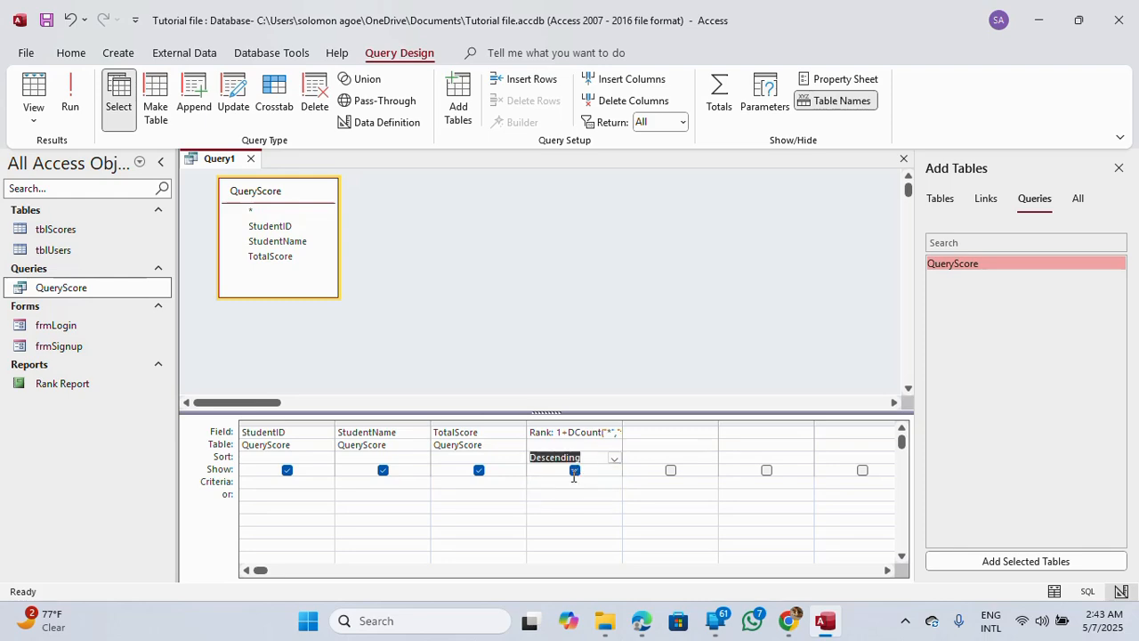
pyautogui.click(24, 93)
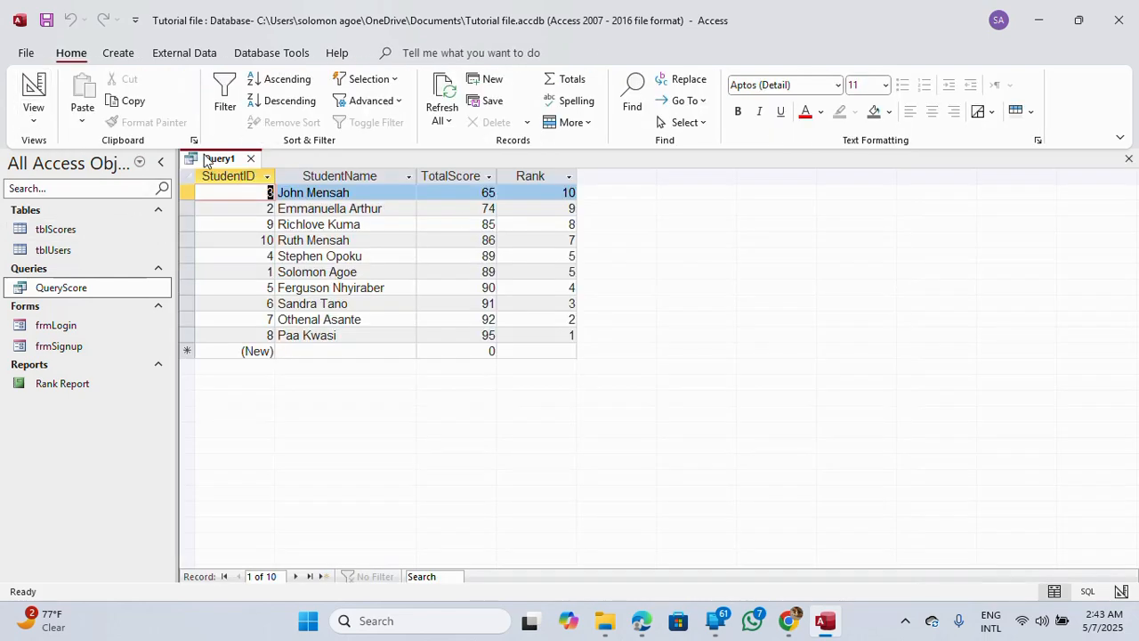
# Set the Rank field's sort order to Ascending in Design View and display the ranked records in Datasheet View
pyautogui.rightClick(208, 160)
pyautogui.click(272, 241)
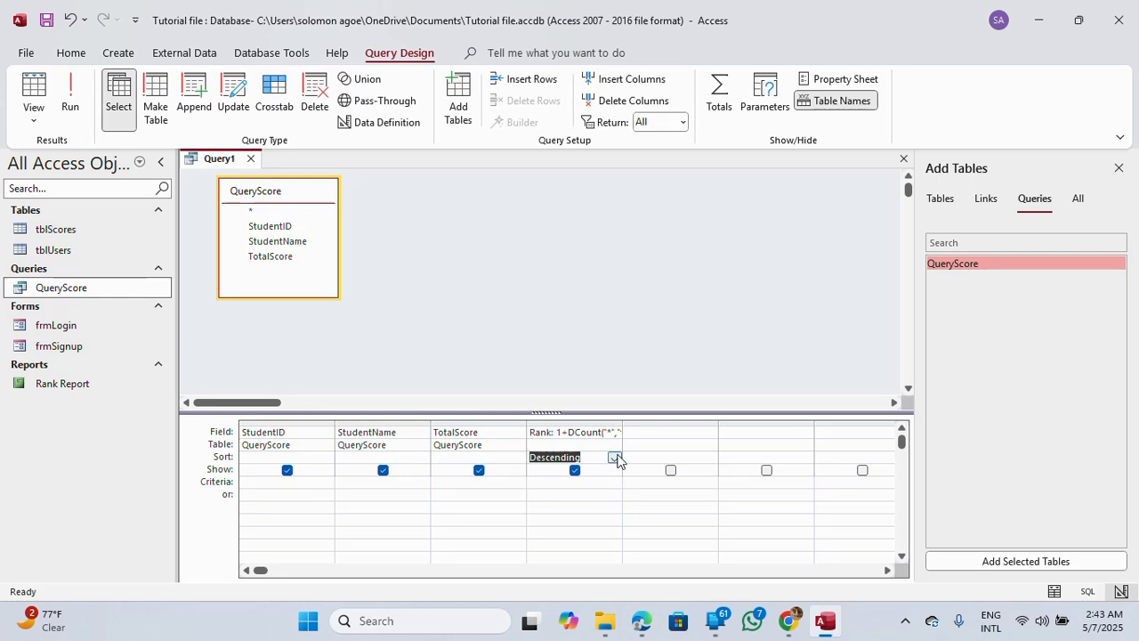
pyautogui.click(614, 457)
pyautogui.click(591, 469)
pyautogui.click(49, 99)
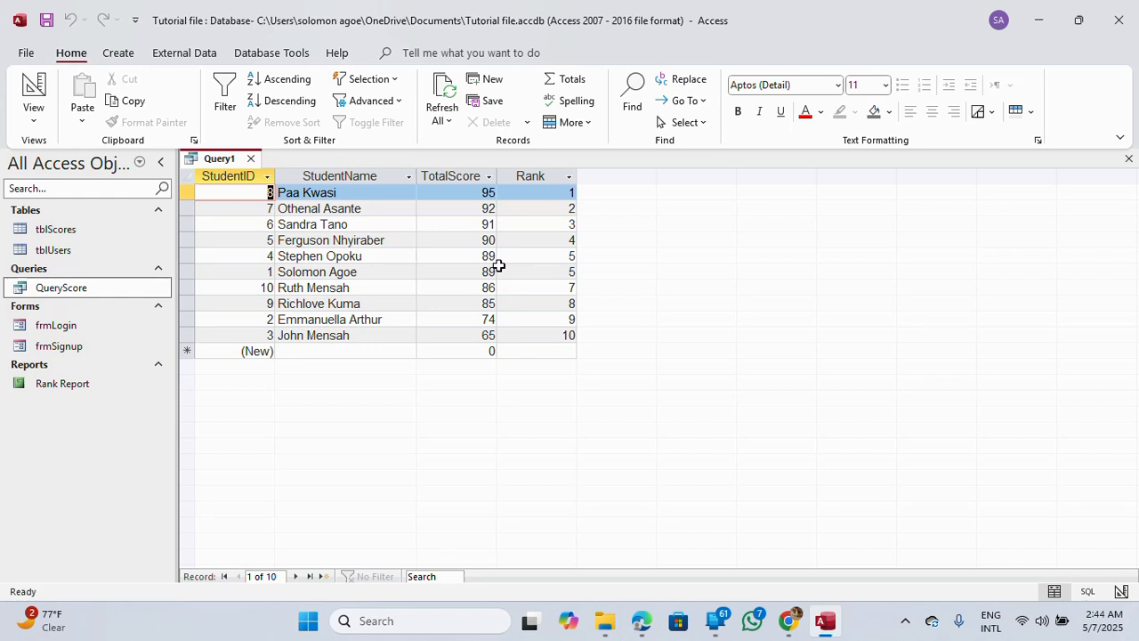
# Return to Design View and start an expression for the empty column after Rank in the Expression Builder with Position:Switch(
pyautogui.rightClick(208, 160)
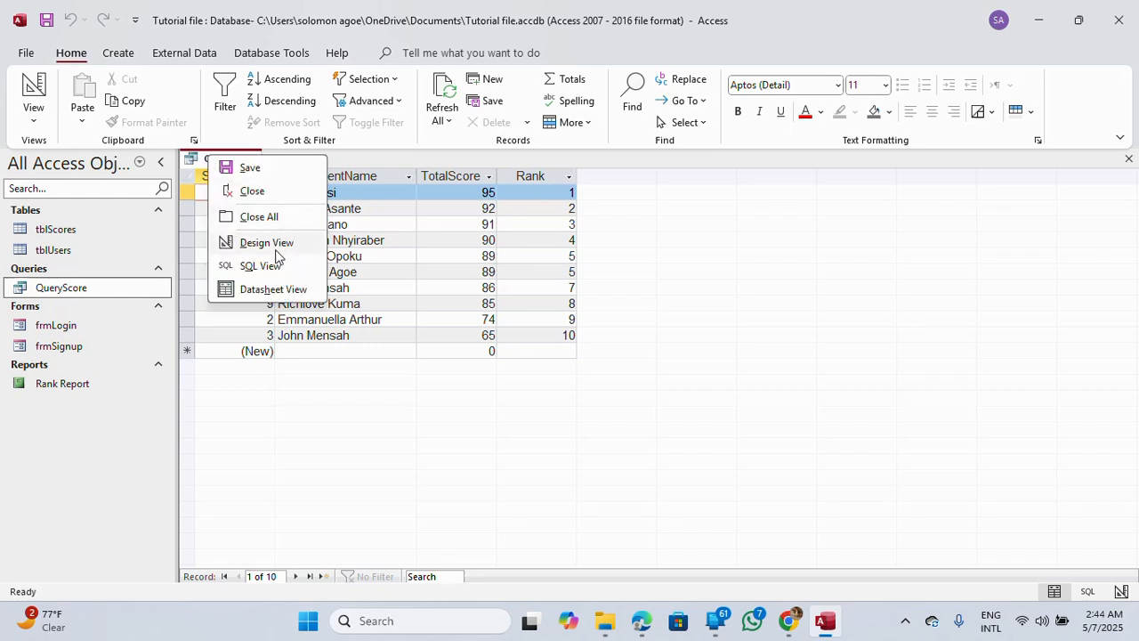
pyautogui.click(267, 242)
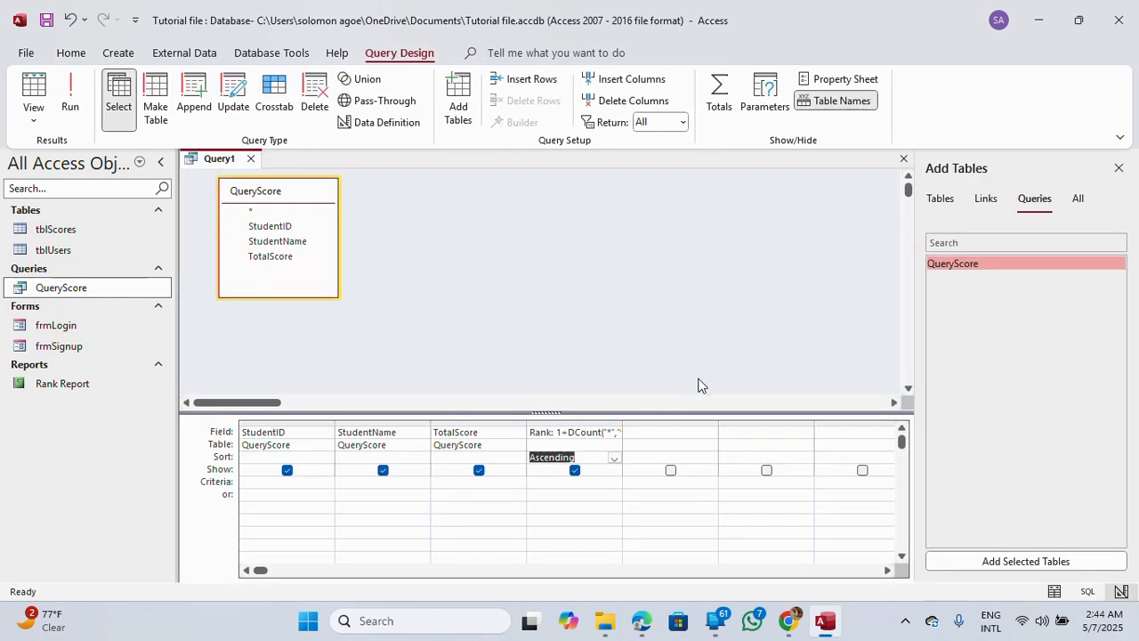
pyautogui.click(648, 434)
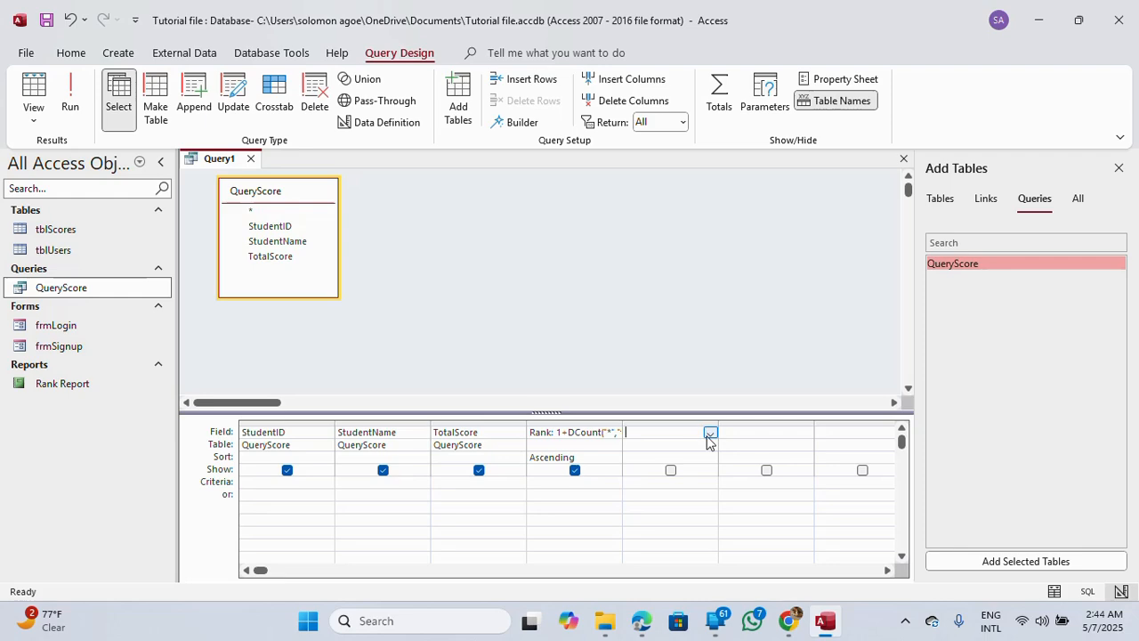
pyautogui.rightClick(659, 433)
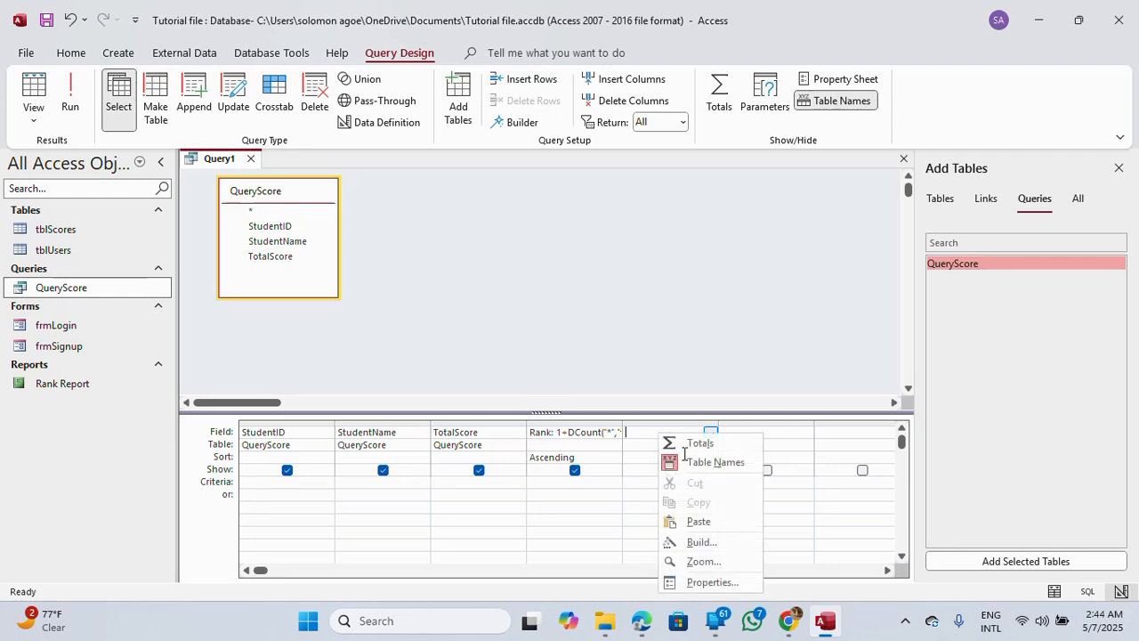
pyautogui.click(693, 542)
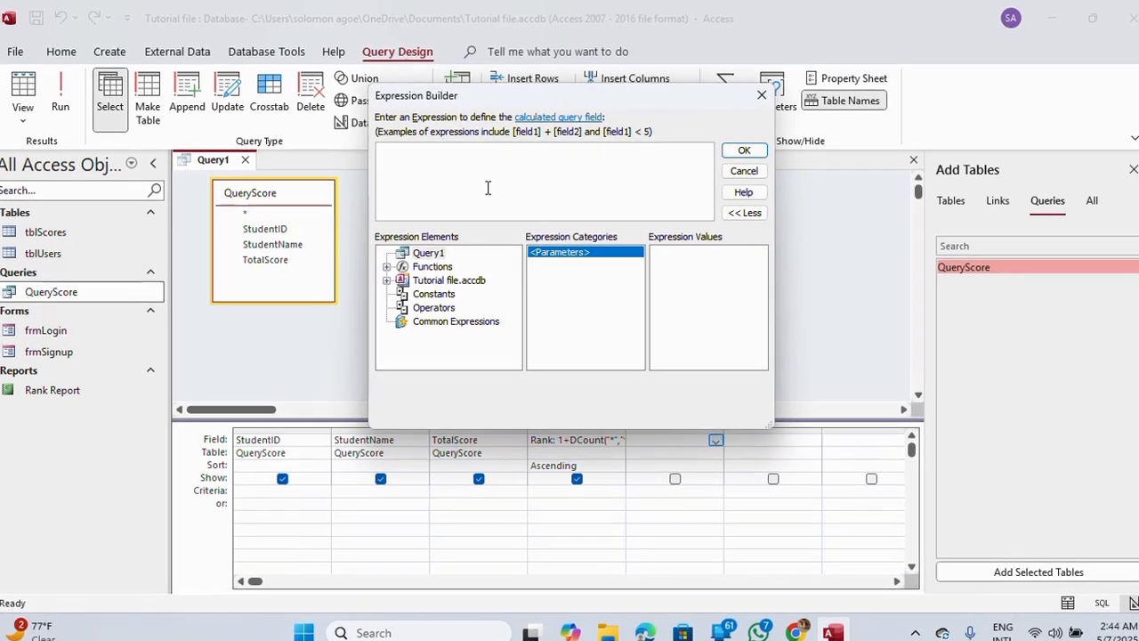
pyautogui.write('Pos')
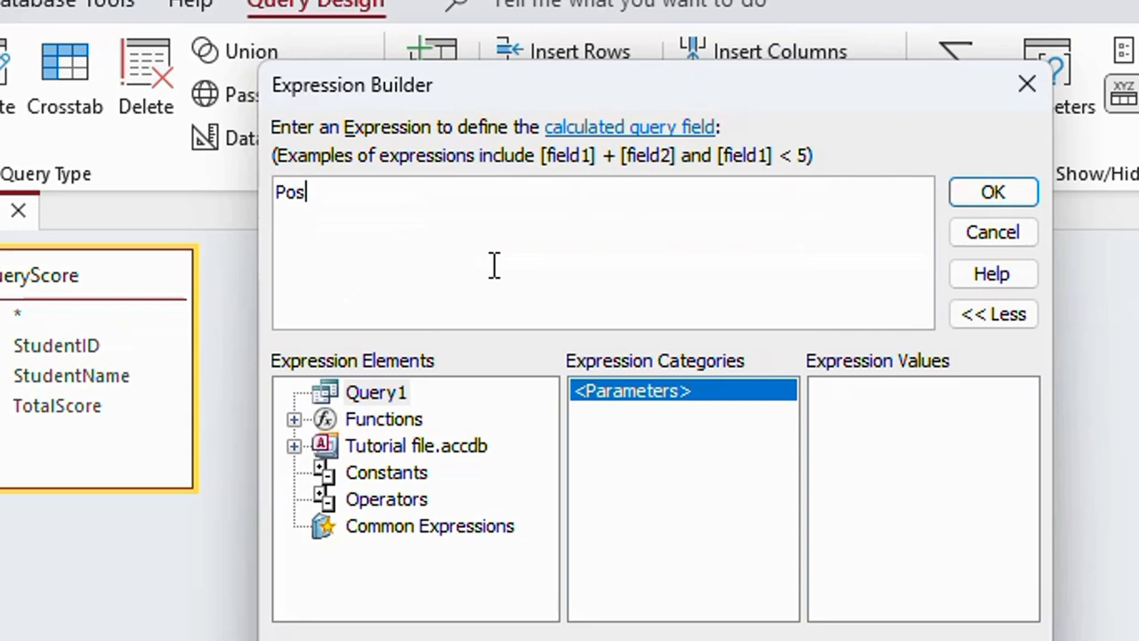
pyautogui.write('ition:')
pyautogui.write('S')
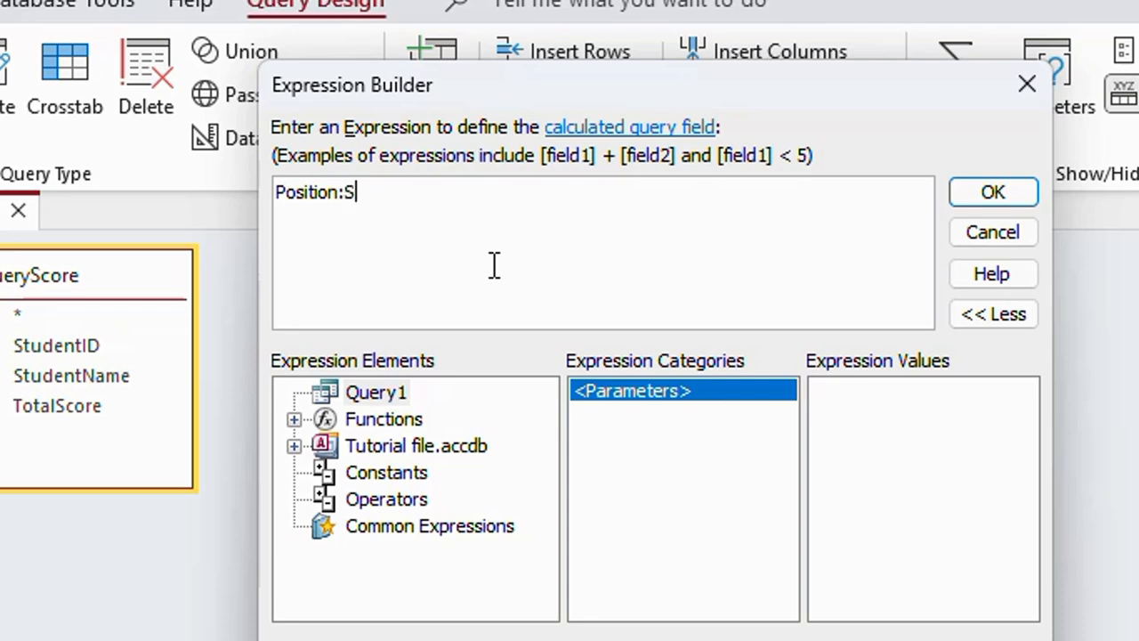
pyautogui.write('witch(')
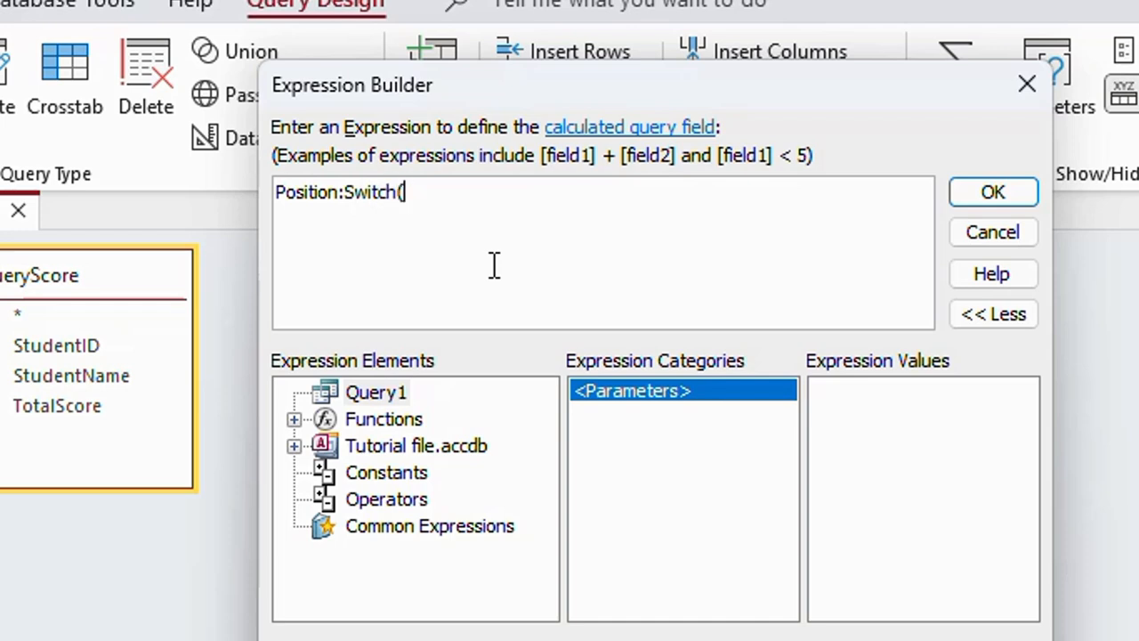
# Add the first Switch condition, Right([Rank],2)="11", to the Position expression
pyautogui.write('Right(')
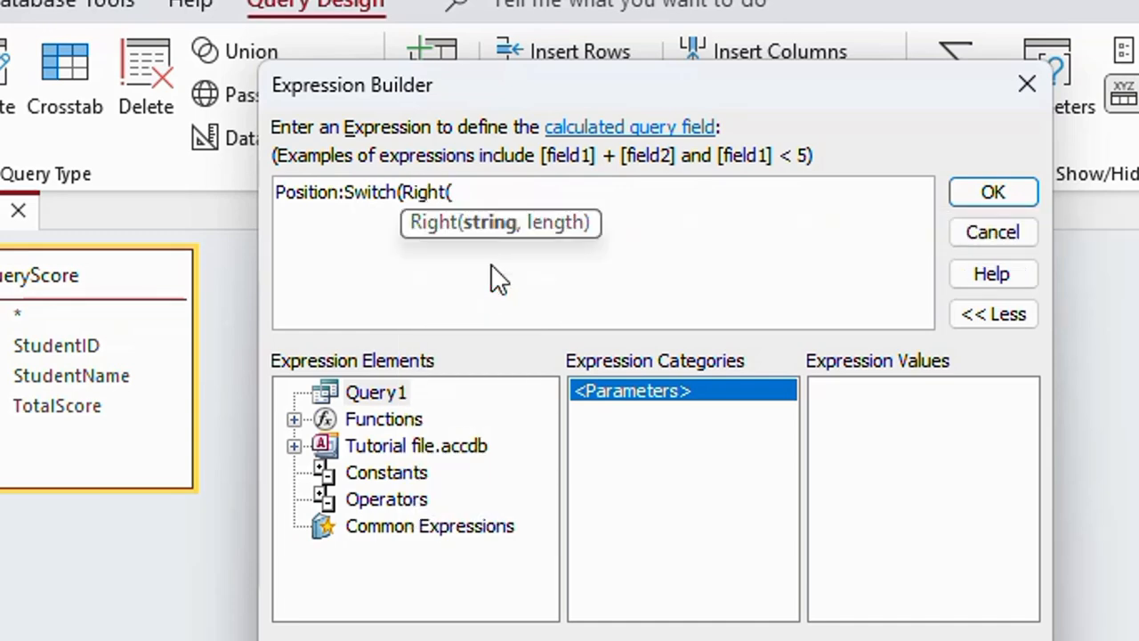
pyautogui.write('[ran')
pyautogui.press('BackSpace')
pyautogui.press('BackSpace')
pyautogui.press('BackSpace')
pyautogui.write('R')
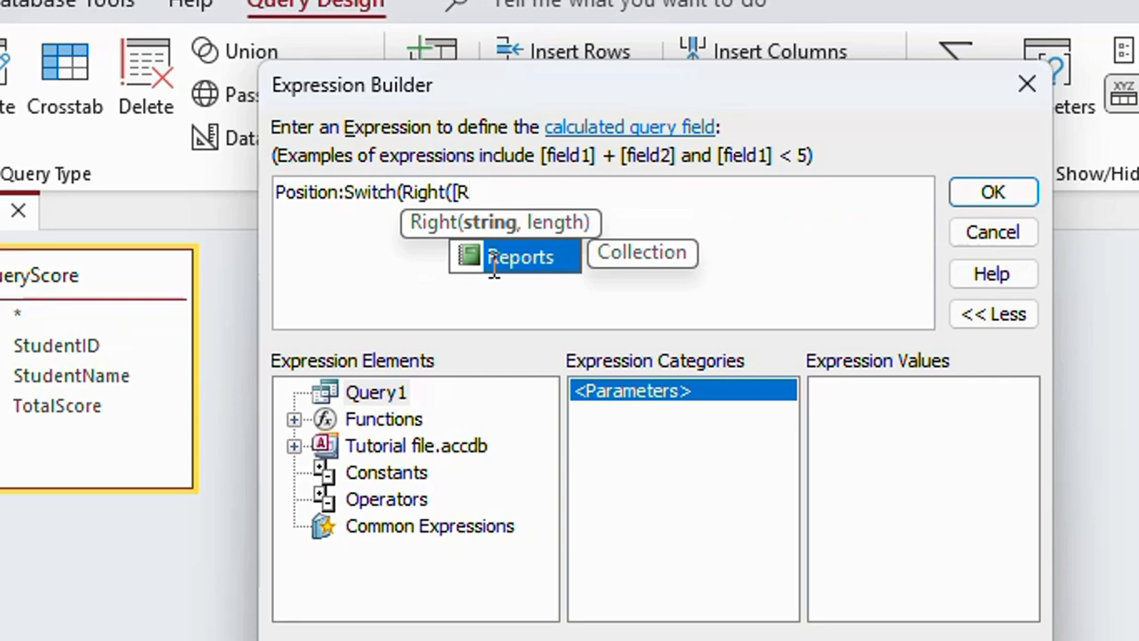
pyautogui.write('ank')
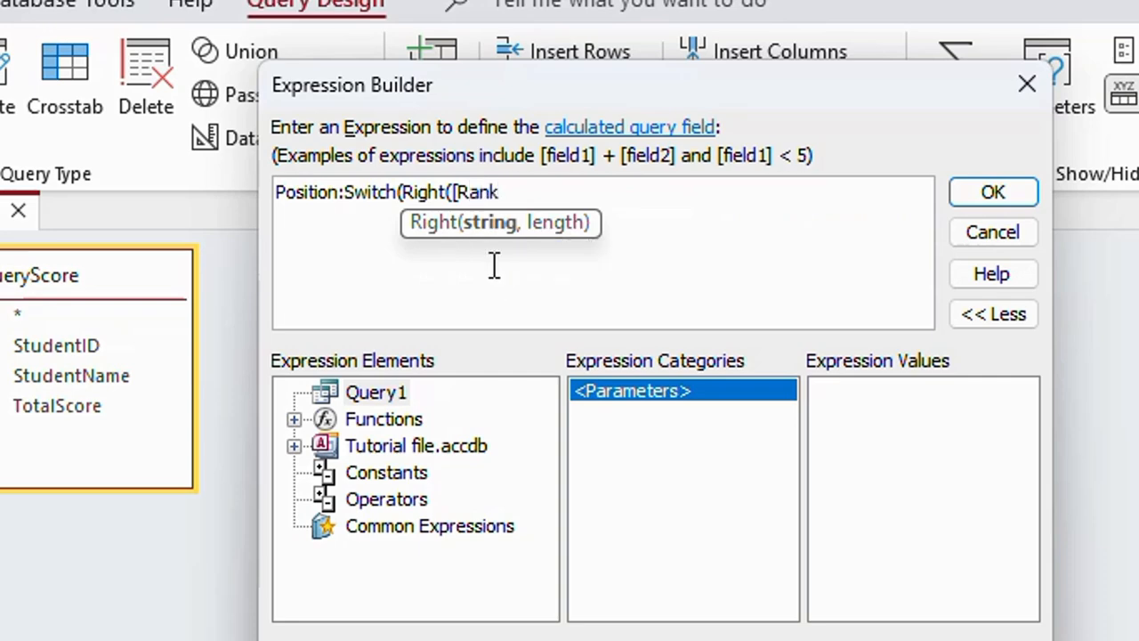
pyautogui.write(']')
pyautogui.press('BackSpace')
pyautogui.write('],')
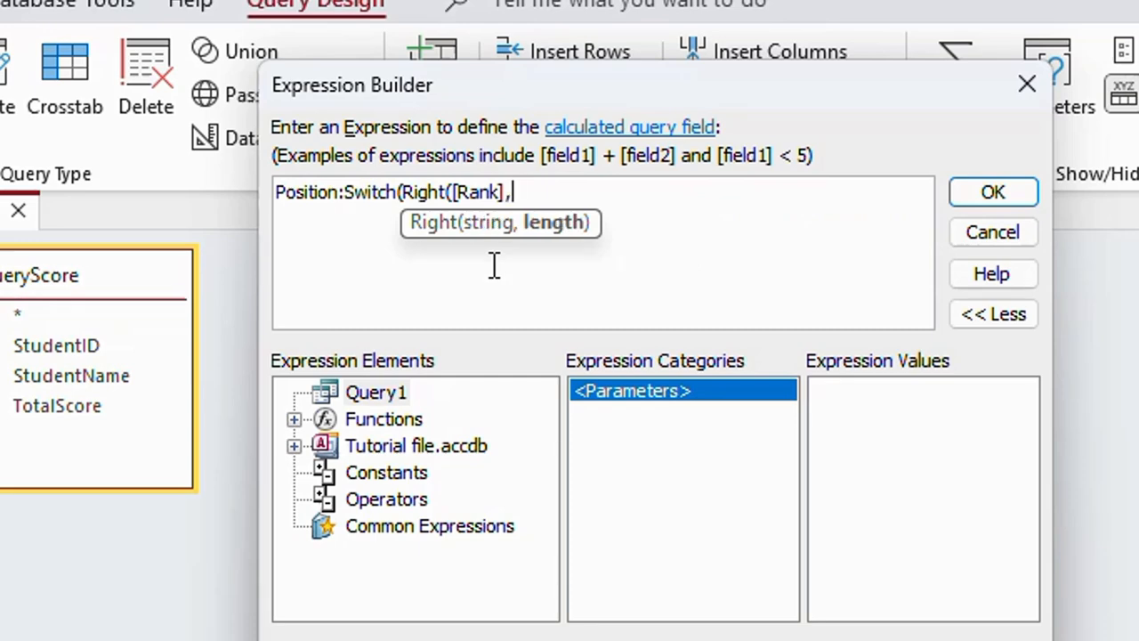
pyautogui.write('2)')
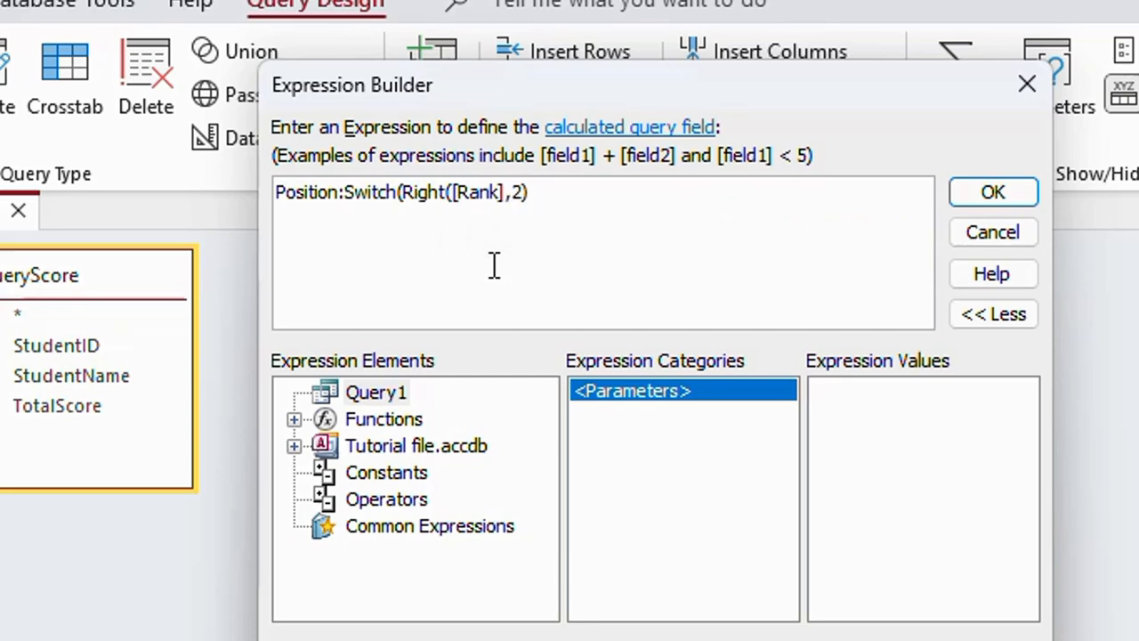
pyautogui.write('=')
pyautogui.write('""')
pyautogui.write('11')
# Extend the Switch condition with the alternative Or Right([Rank],2]="12"
pyautogui.write(' Or')
pyautogui.write('R')
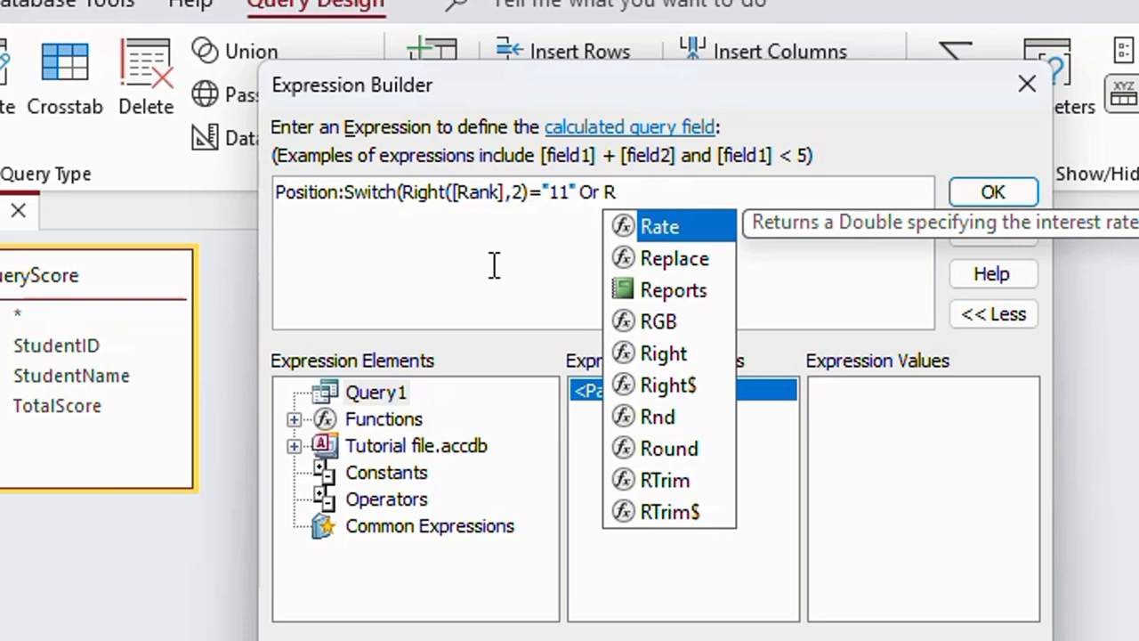
pyautogui.write('ight(')
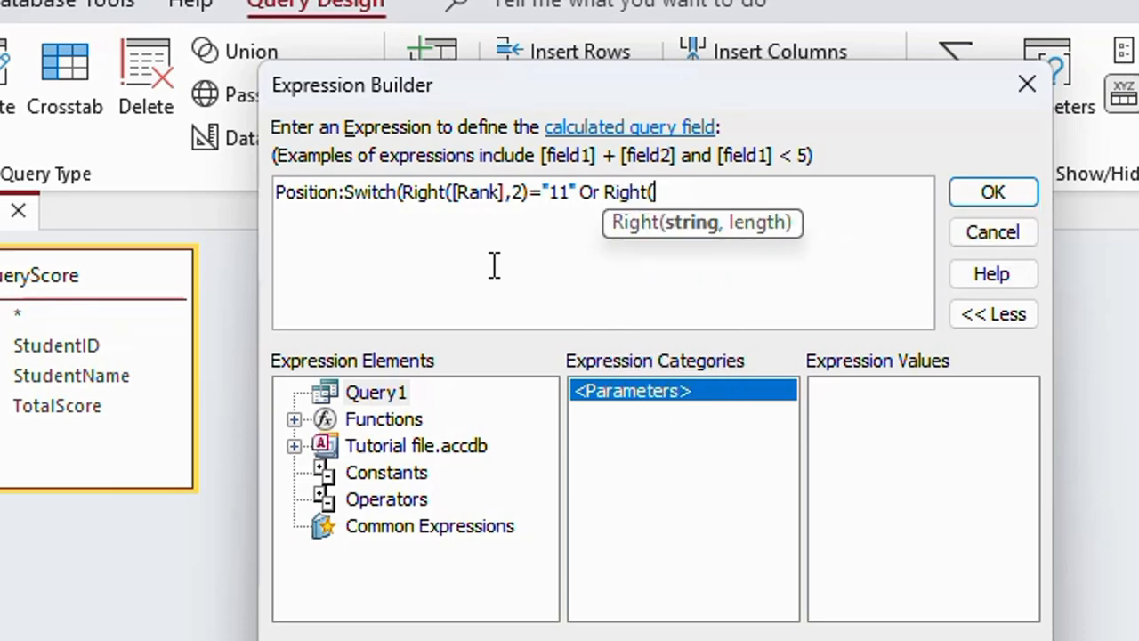
pyautogui.write('{')
pyautogui.press('BackSpace')
pyautogui.write('[ra')
pyautogui.press('BackSpace')
pyautogui.press('BackSpace')
pyautogui.write('Rank')
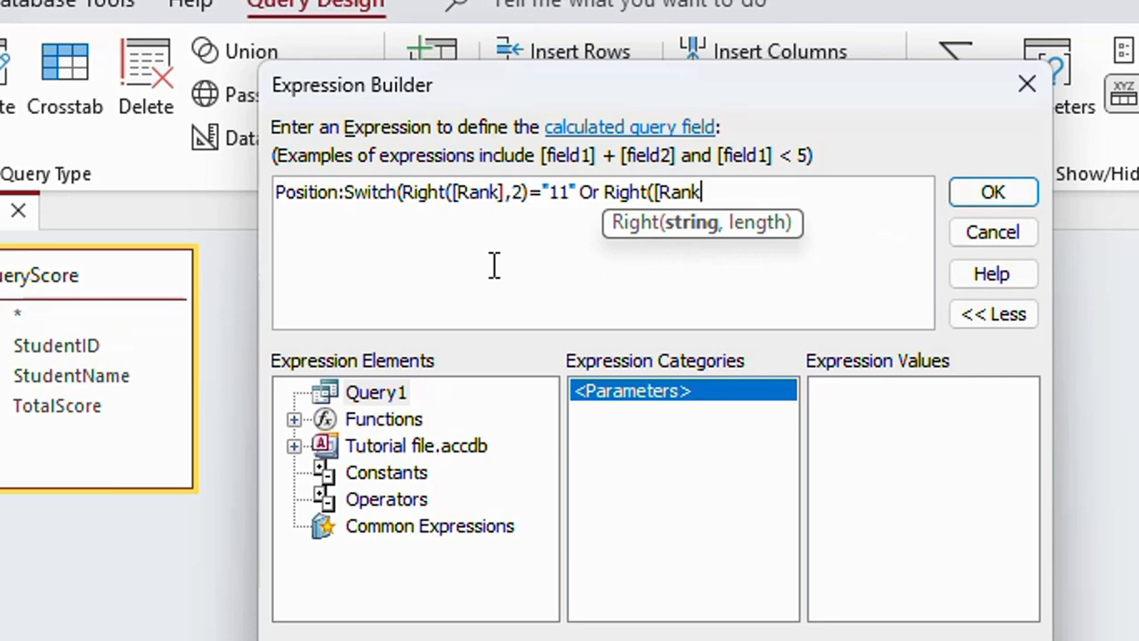
pyautogui.write('],2')
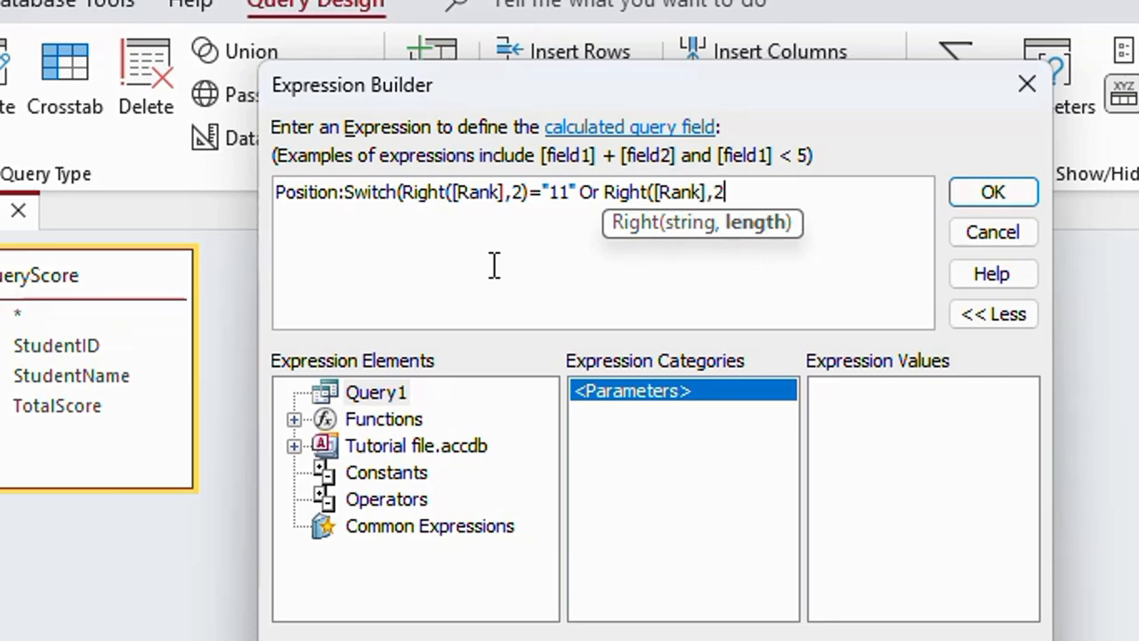
pyautogui.write(') ="')
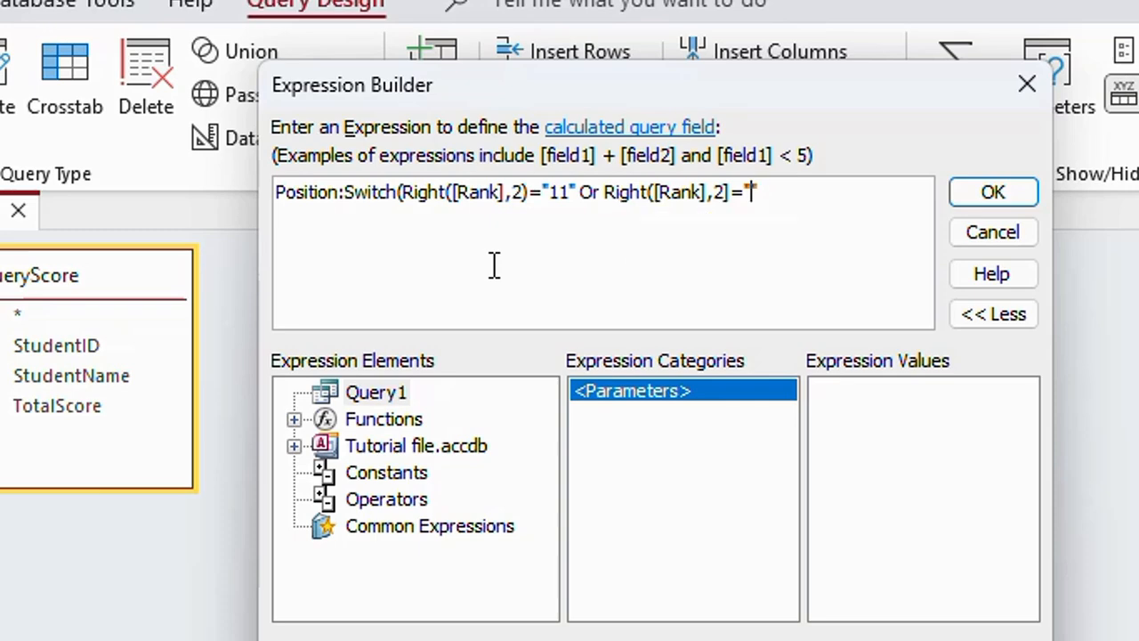
pyautogui.write('12" ')
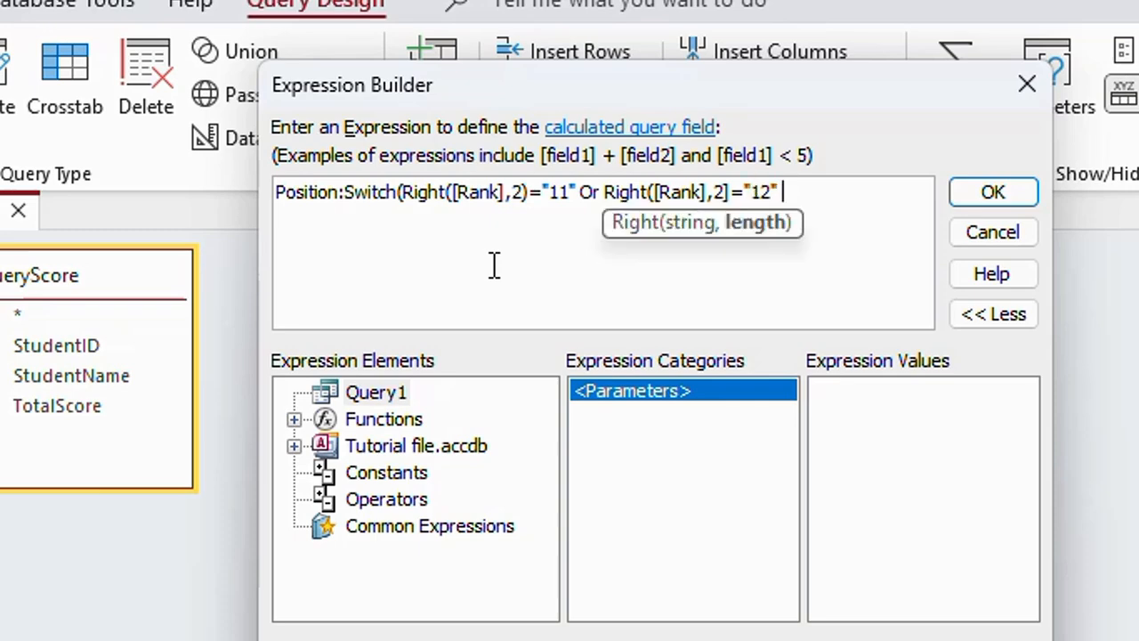
# Append a third alternative, or Right([Rank],2]="13", to the Switch condition
pyautogui.write('or ri')
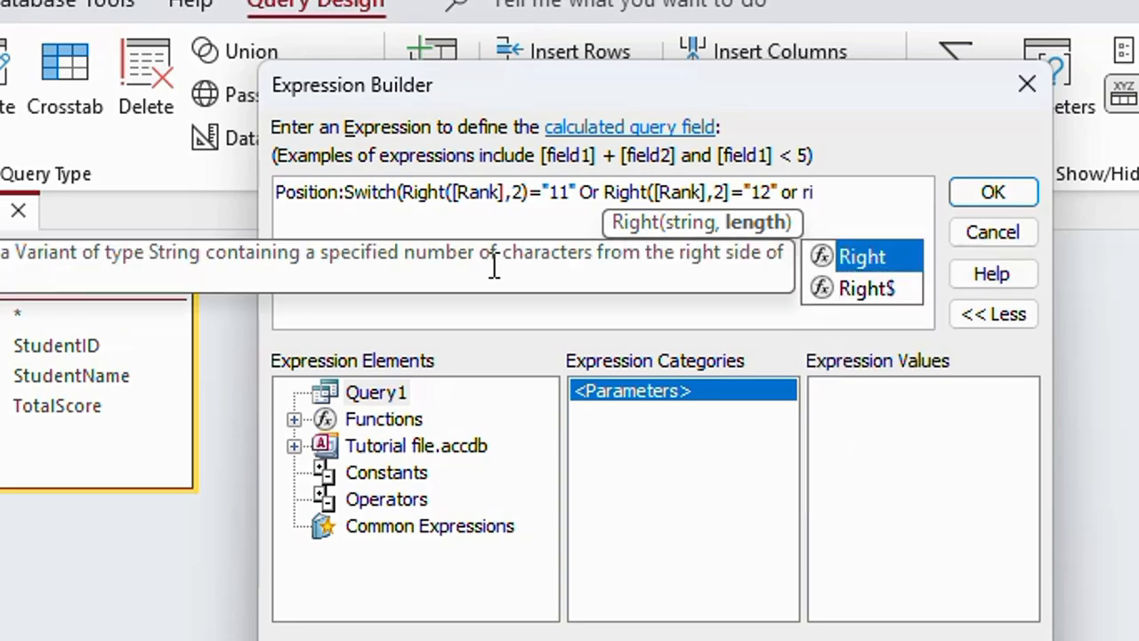
pyautogui.write('(')
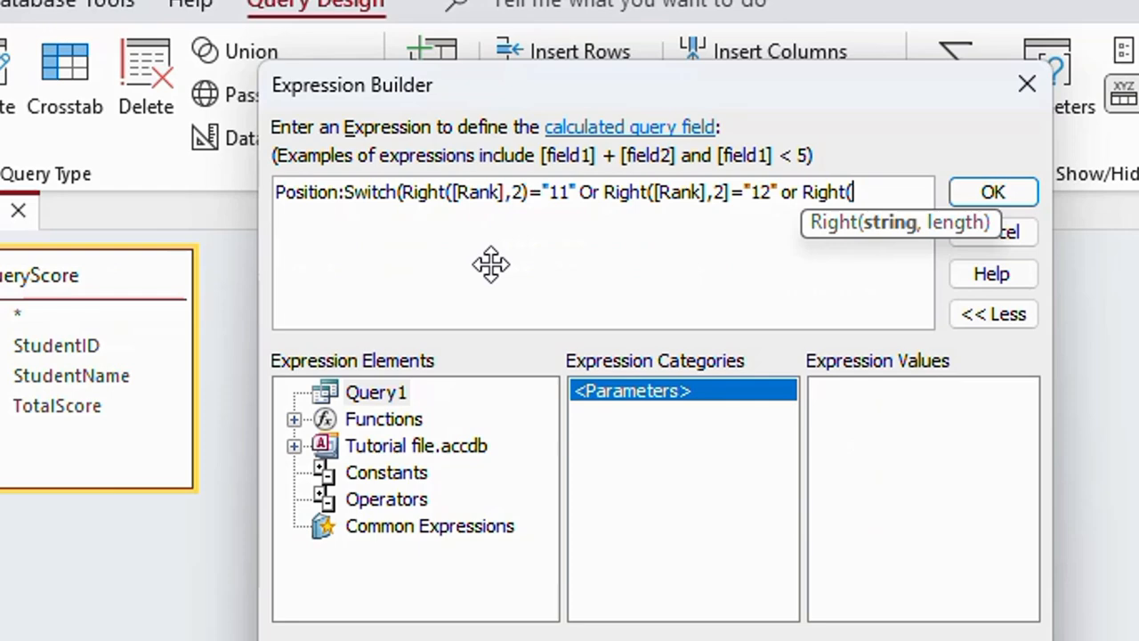
pyautogui.write('[Rank')
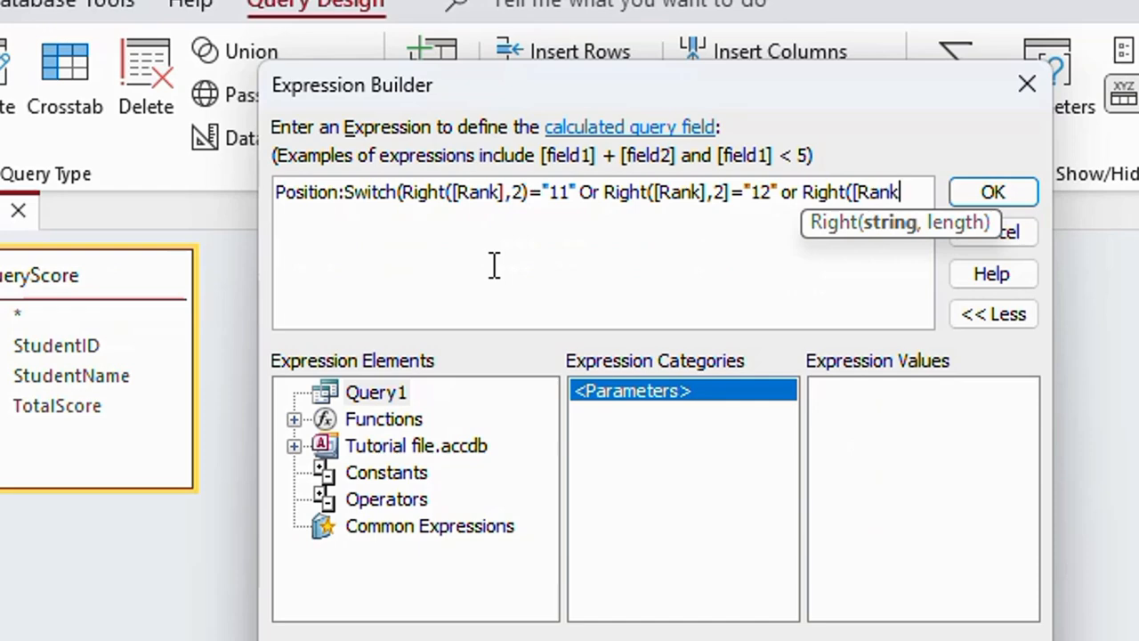
pyautogui.write('],2')
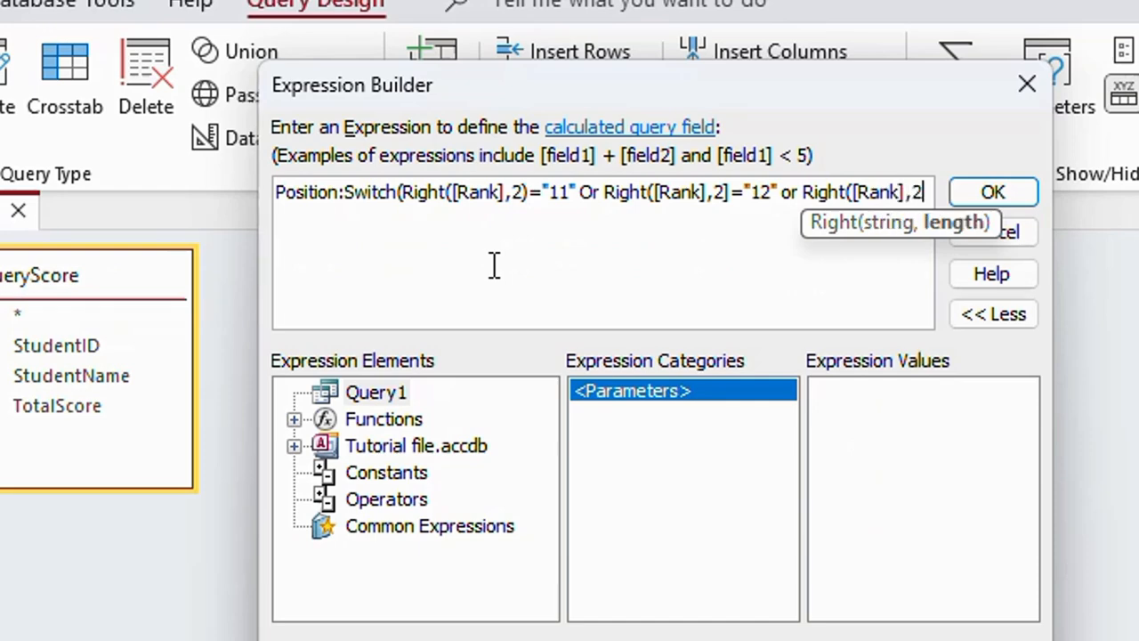
pyautogui.write(']=')
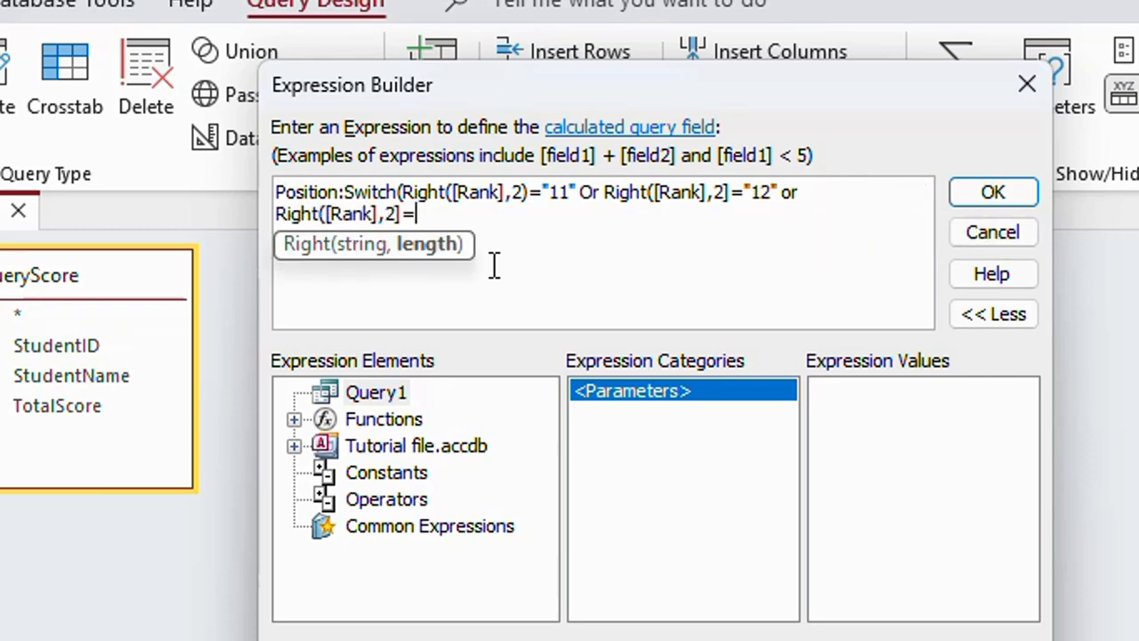
pyautogui.write('"')
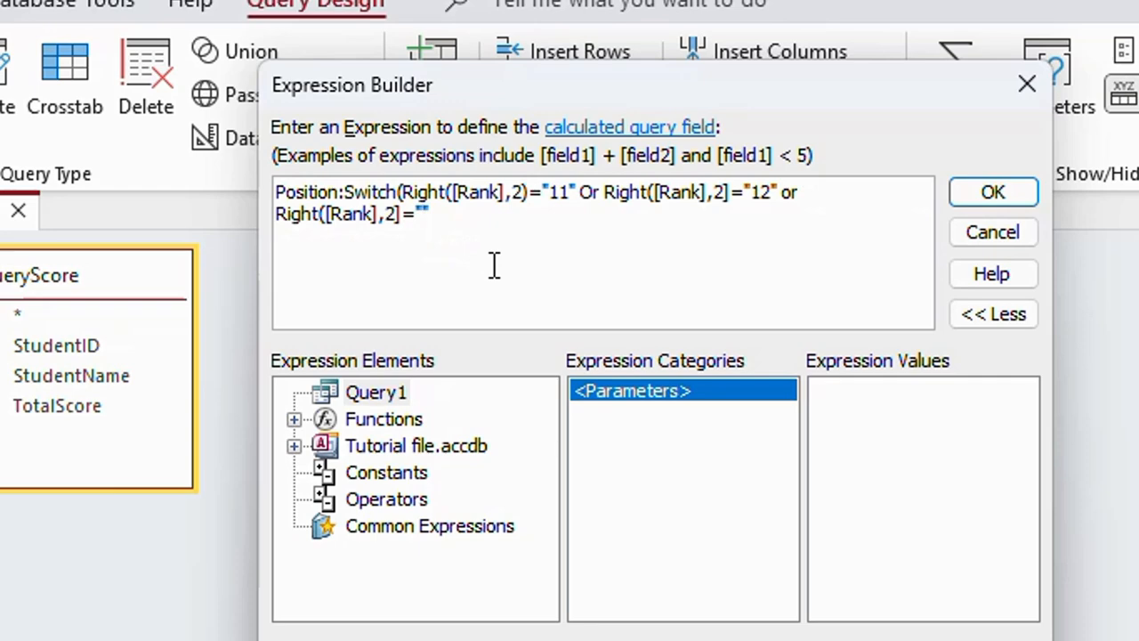
pyautogui.write('13')
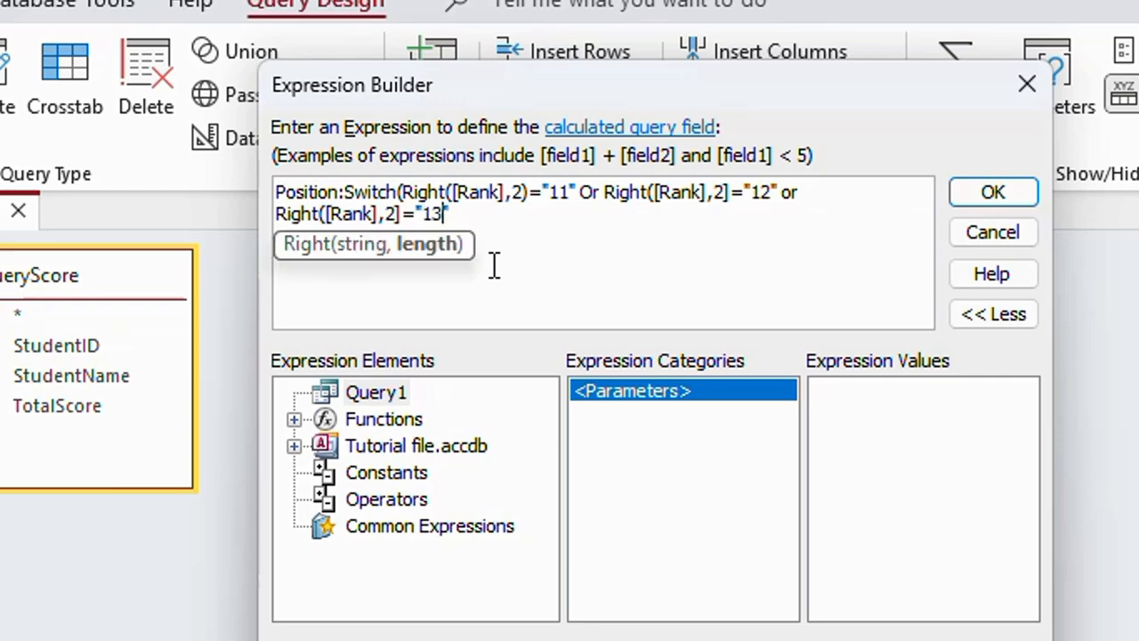
pyautogui.write(',')
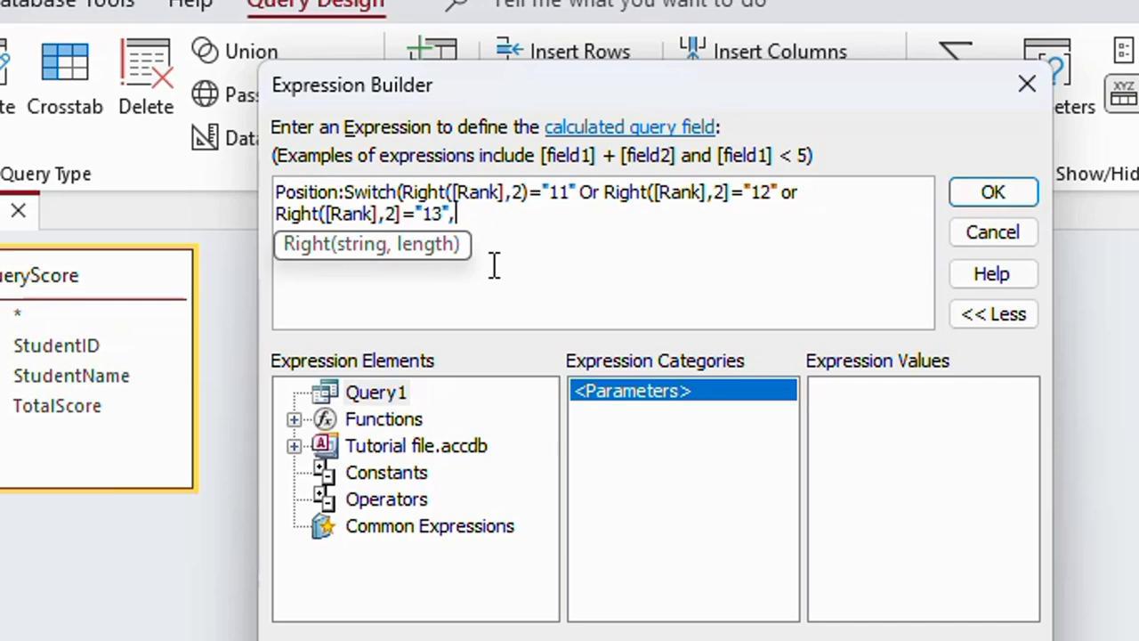
pyautogui.press('BackSpace')
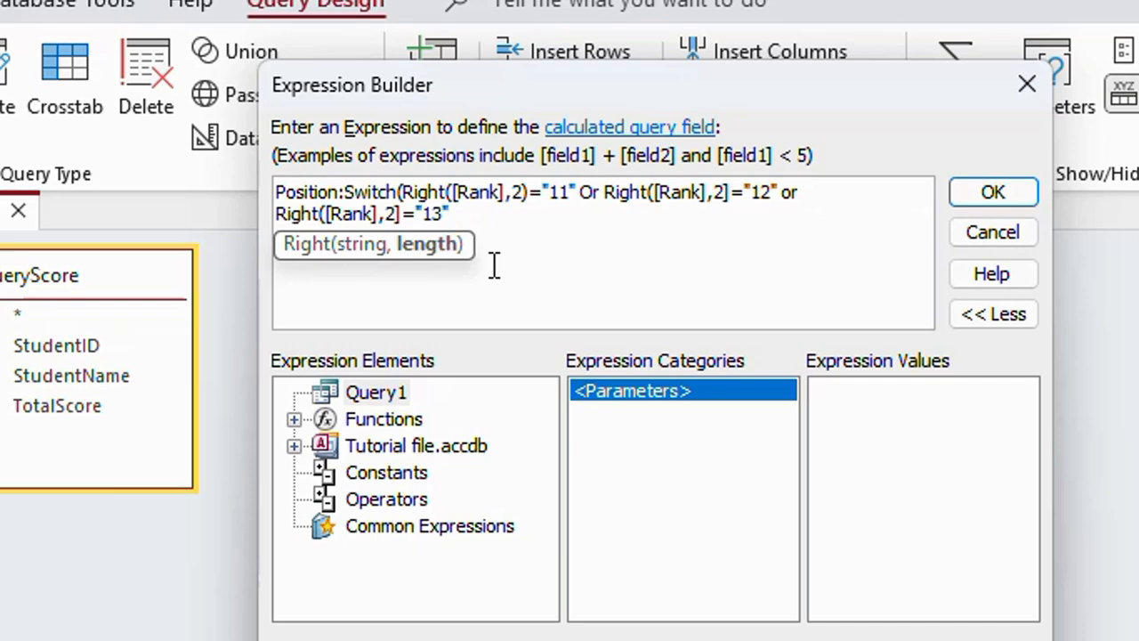
pyautogui.write('or')
pyautogui.write('R')
pyautogui.press('BackSpace')
pyautogui.press('BackSpace')
pyautogui.press('BackSpace')
pyautogui.press('BackSpace')
pyautogui.press('BackSpace')
# Add [Rank] & "th" as the result returned for the 11, 12 and 13 condition, followed by a comma
pyautogui.write(', ')
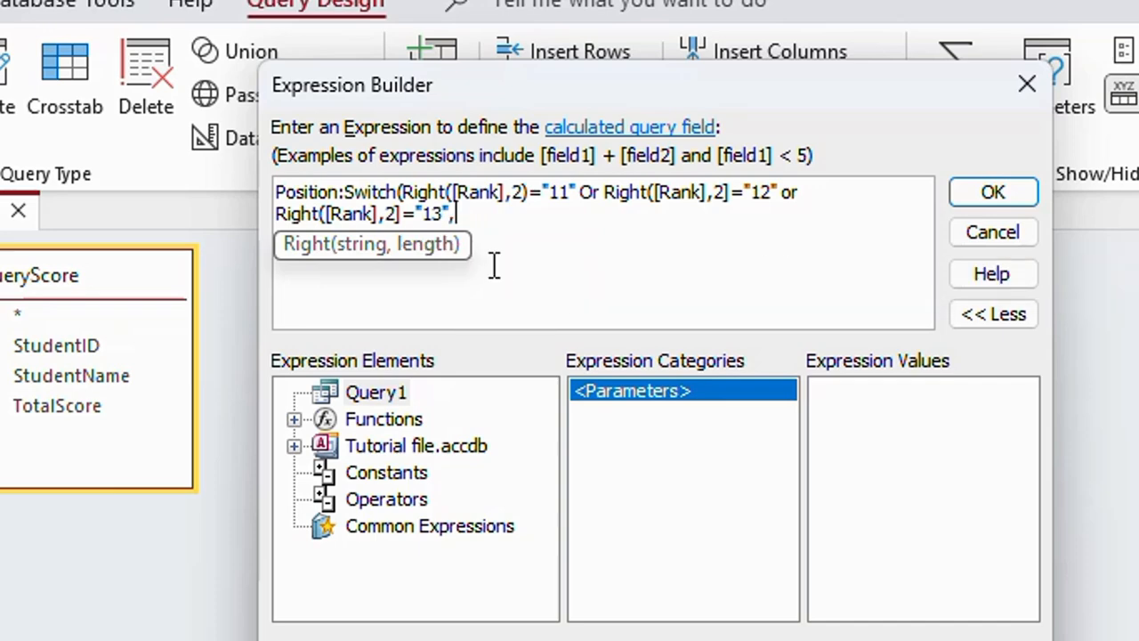
pyautogui.write('[r')
pyautogui.press('BackSpace')
pyautogui.write('Ra')
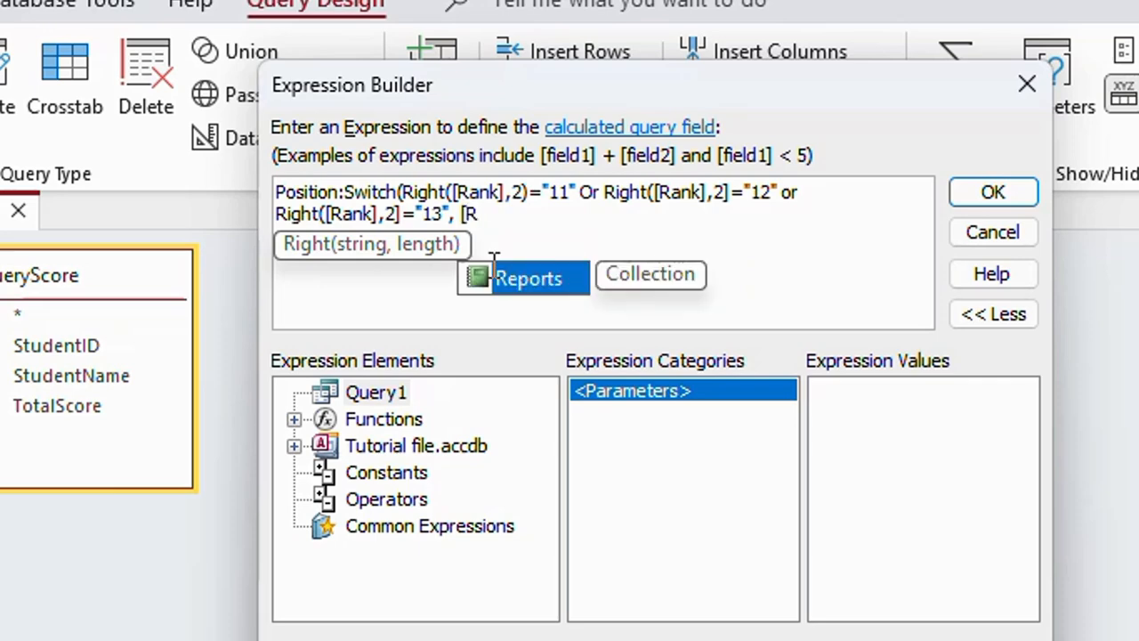
pyautogui.write('nk')
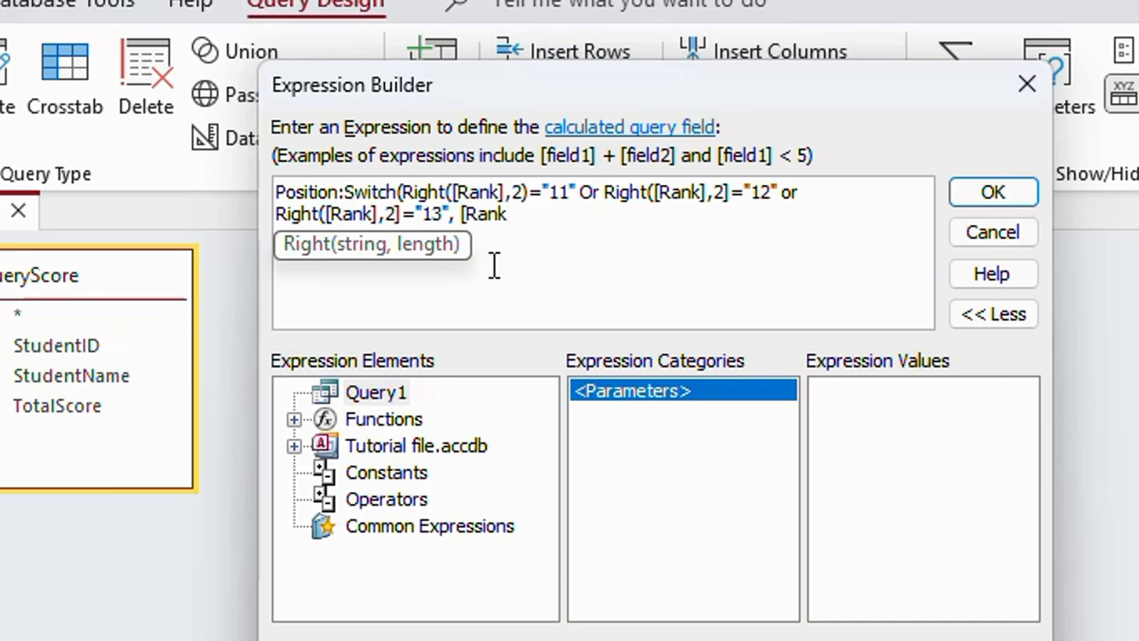
pyautogui.write('] & ""')
pyautogui.press('Left')
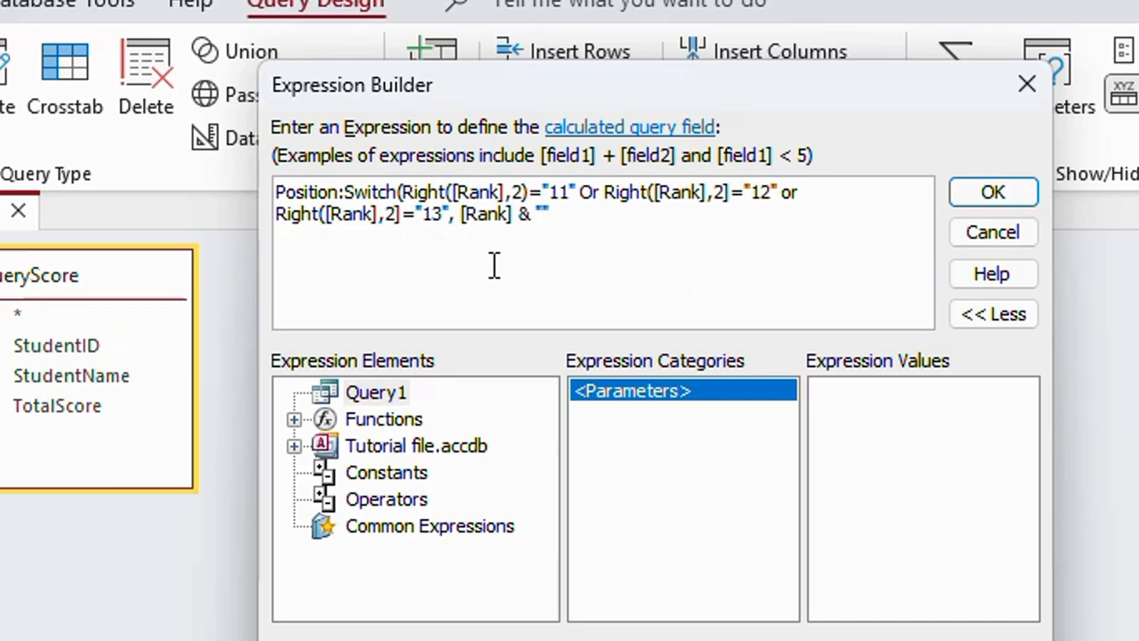
pyautogui.write('th')
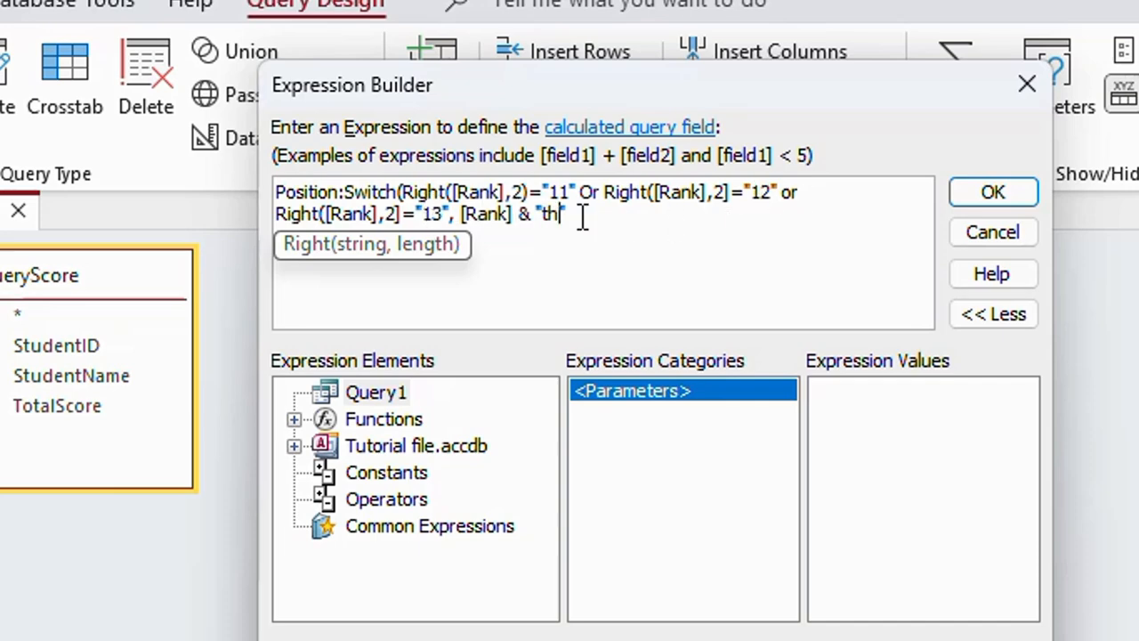
pyautogui.write('"')
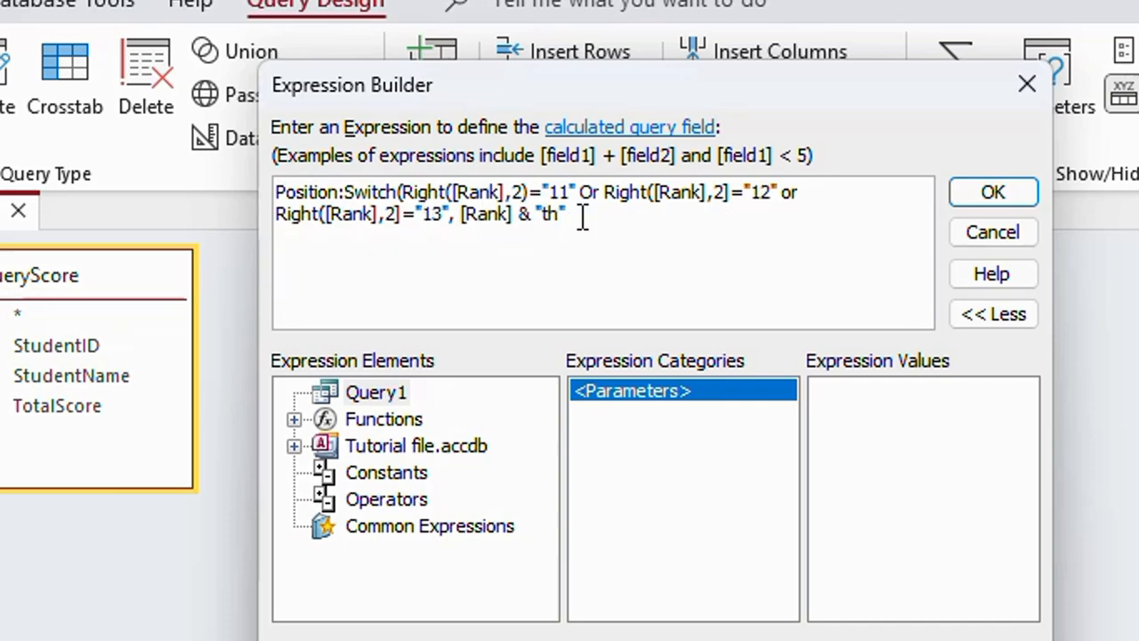
pyautogui.write(',')
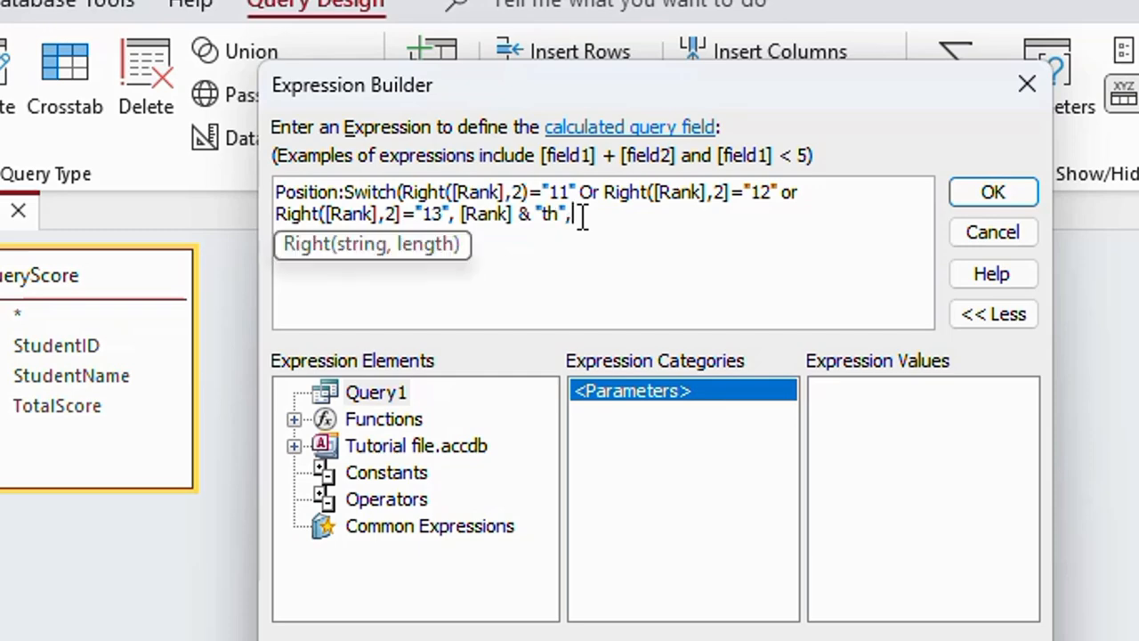
# Start the next Switch condition in the Position expression with Right([Rank],1) to test the last digit
pyautogui.write('Ri')
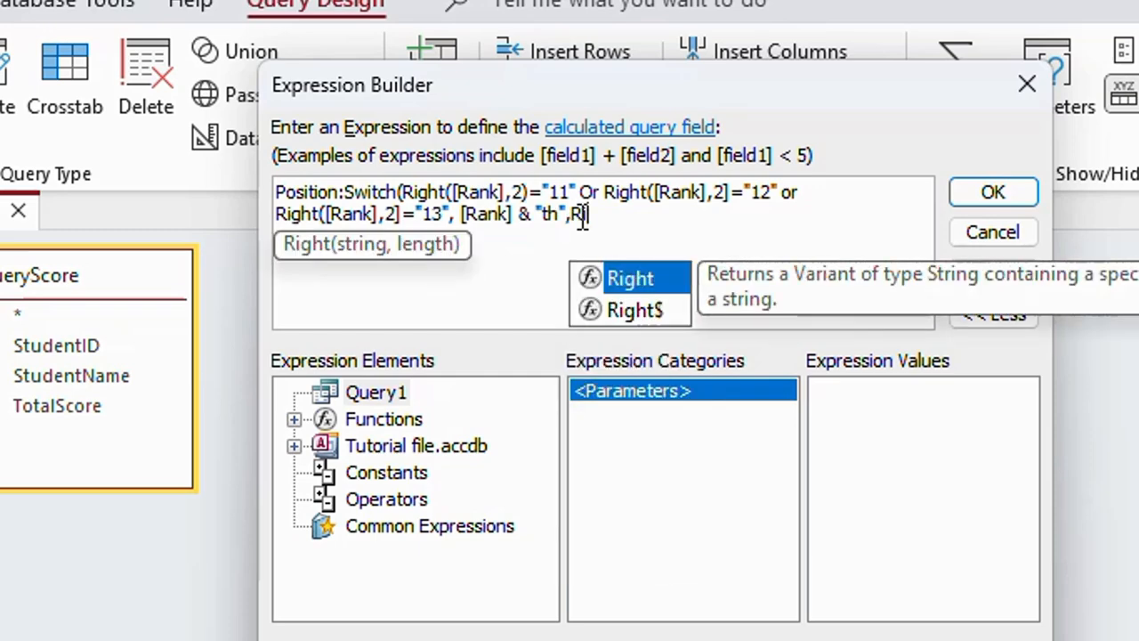
pyautogui.write('ght(')
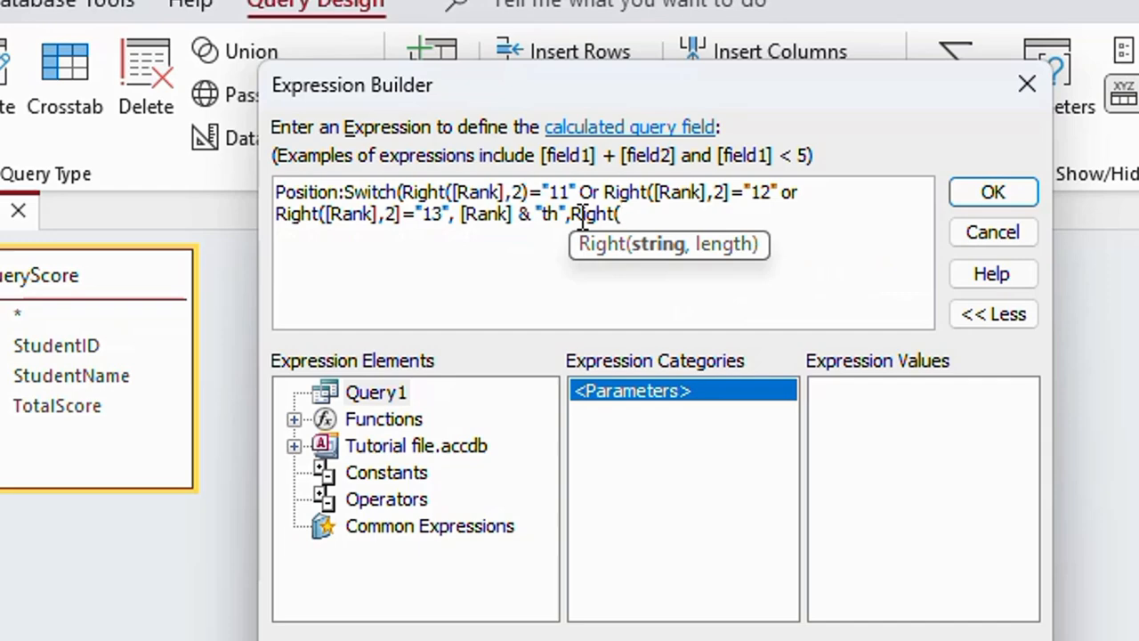
pyautogui.write('[Rank')
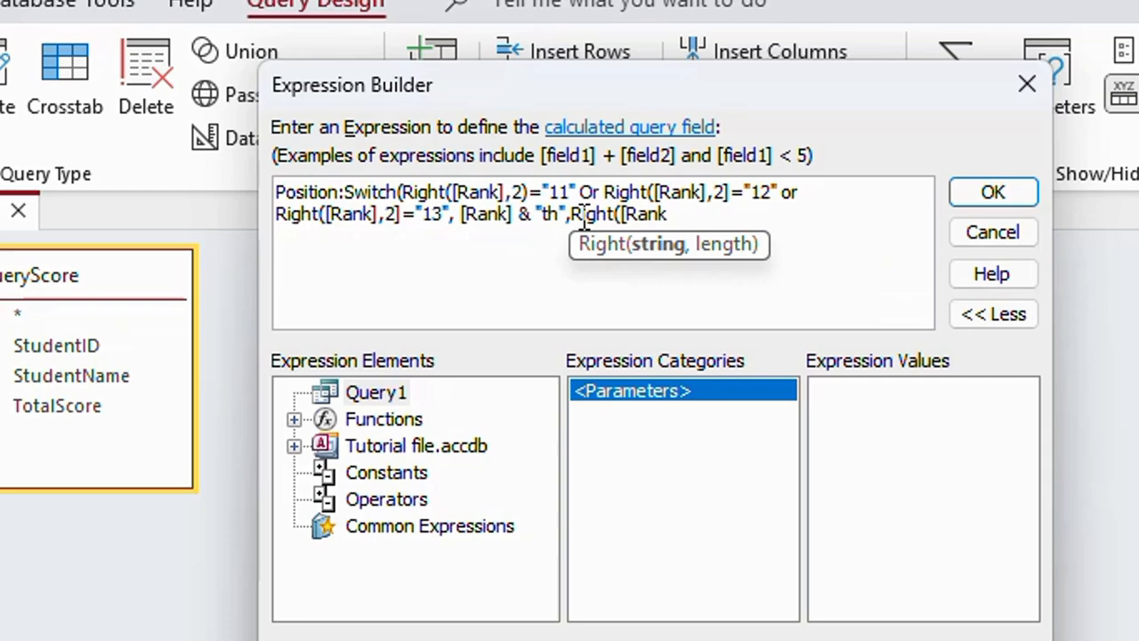
pyautogui.write(']/')
pyautogui.press('BackSpace')
pyautogui.write(',')
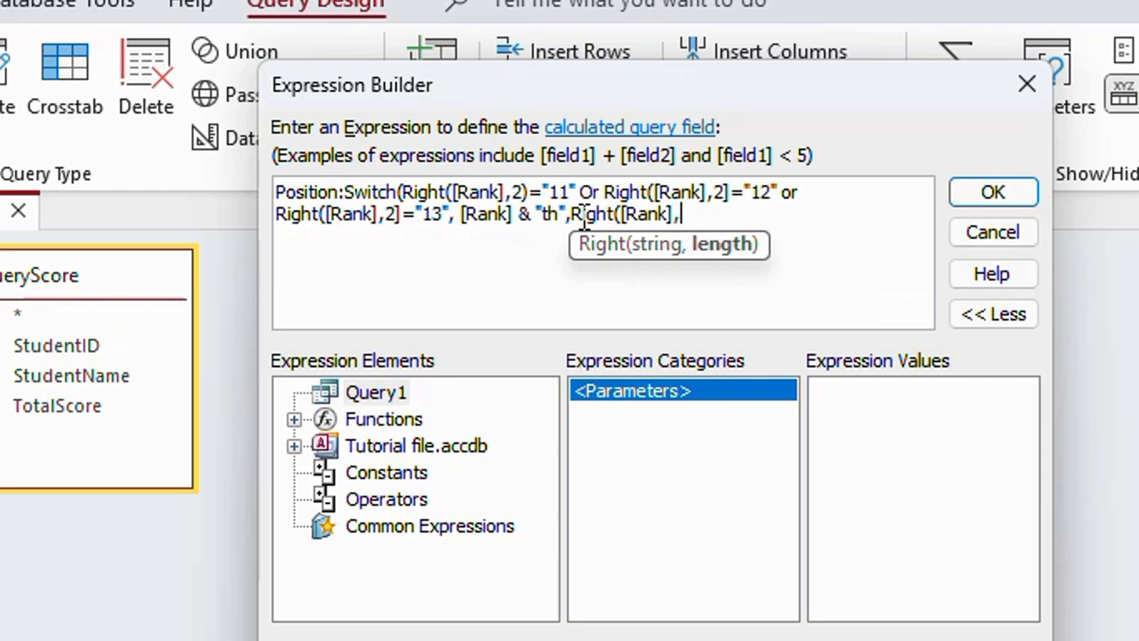
pyautogui.write('1)')
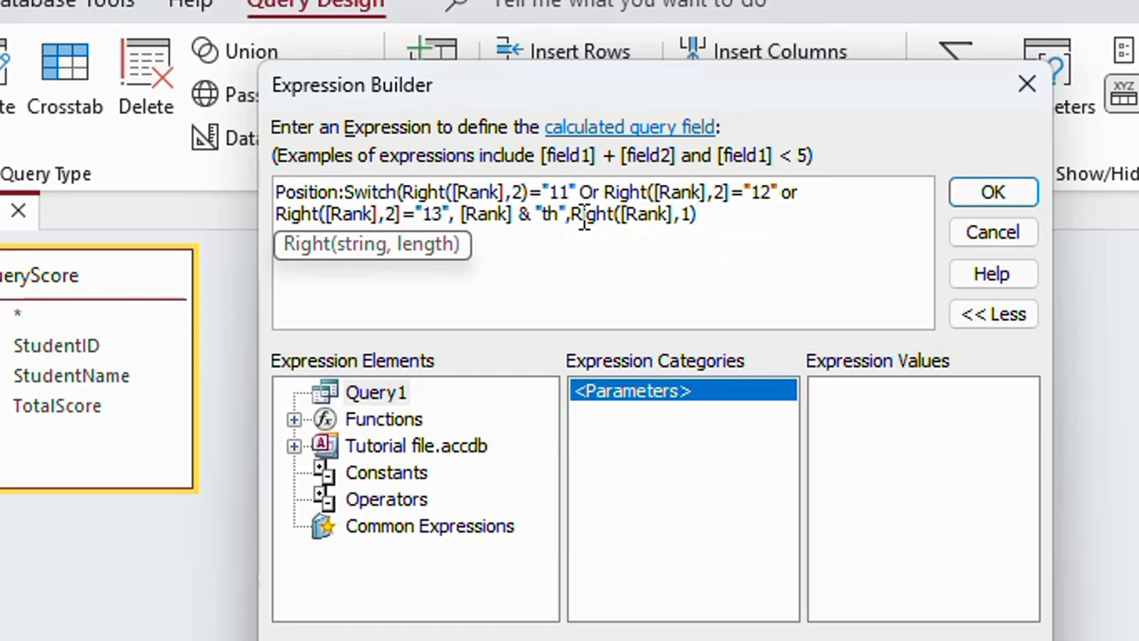
# Compare the last digit of the rank with "1" and end the condition with a comma
pyautogui.write('=""')
pyautogui.press('Left')
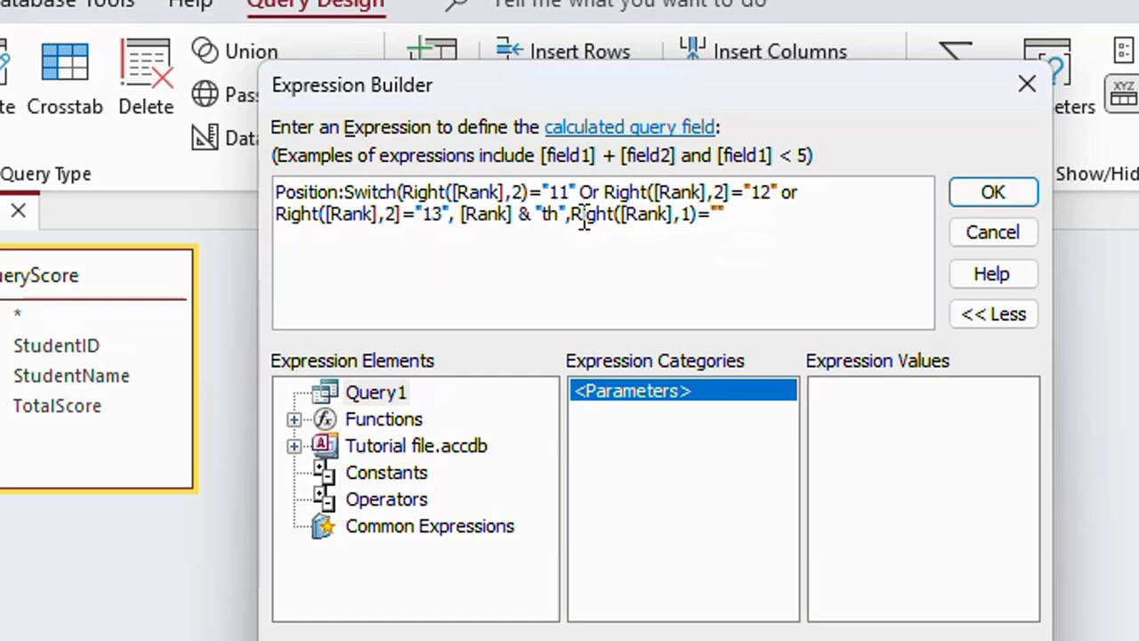
pyautogui.write('1')
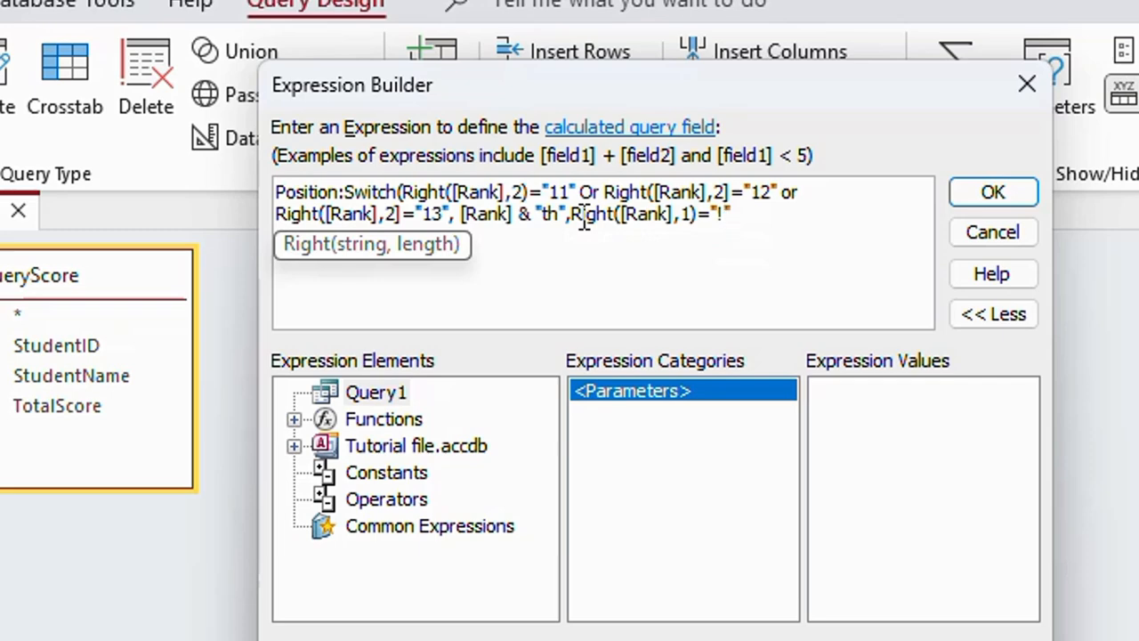
pyautogui.press('BackSpace')
pyautogui.write('q')
pyautogui.press('BackSpace')
pyautogui.write('1')
pyautogui.press('Right')
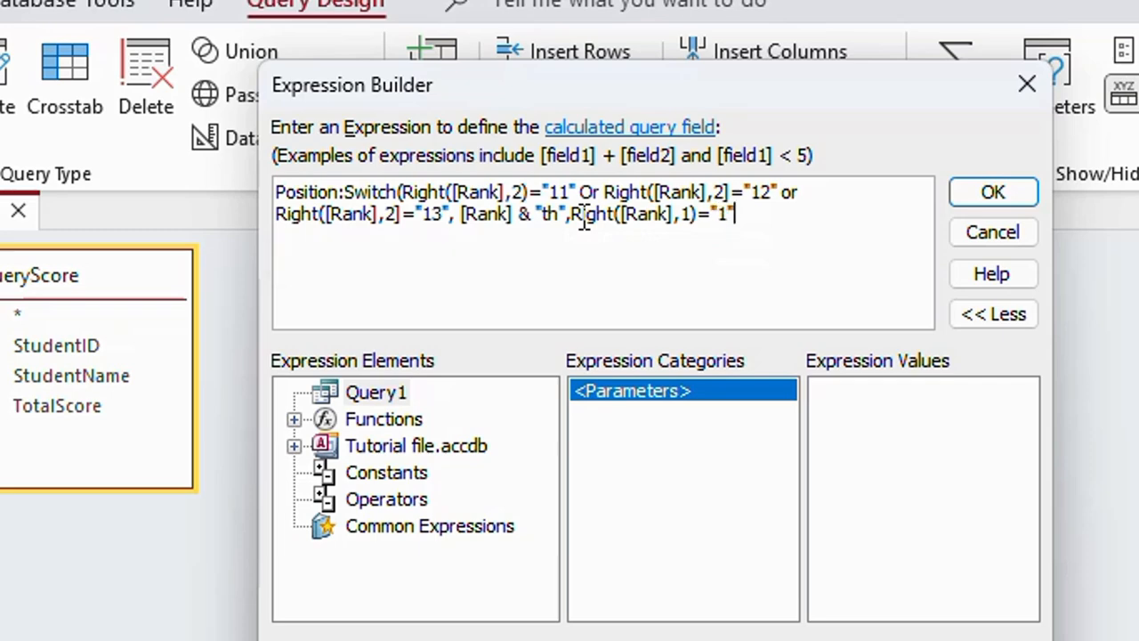
pyautogui.write(',')
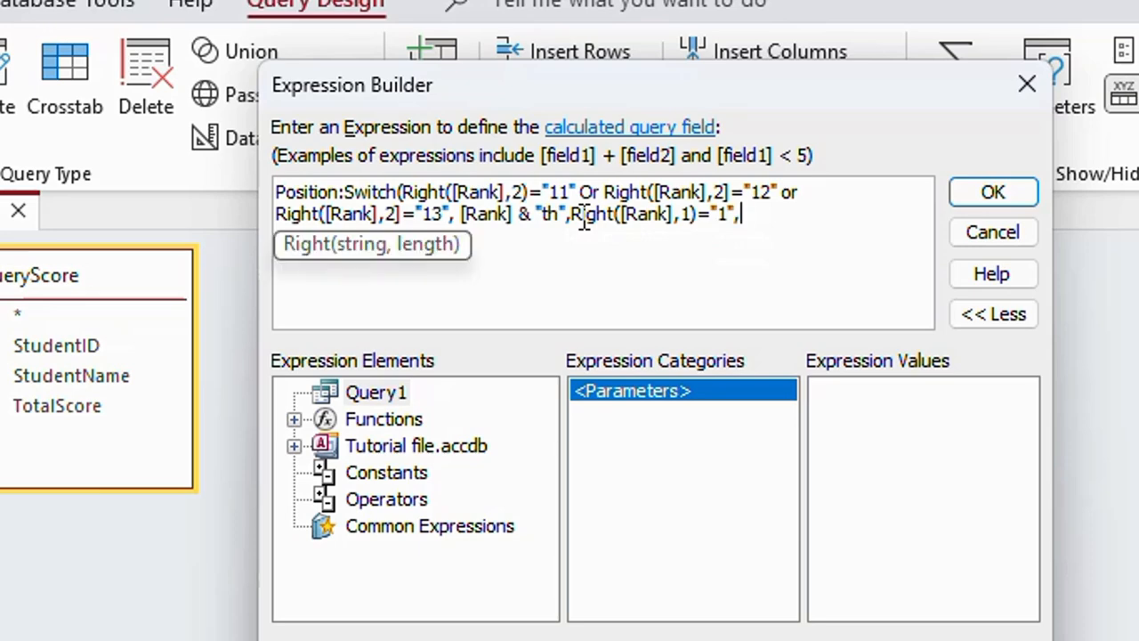
# Add [Rank] & "st" as the result returned for ranks ending in 1
pyautogui.write('[R')
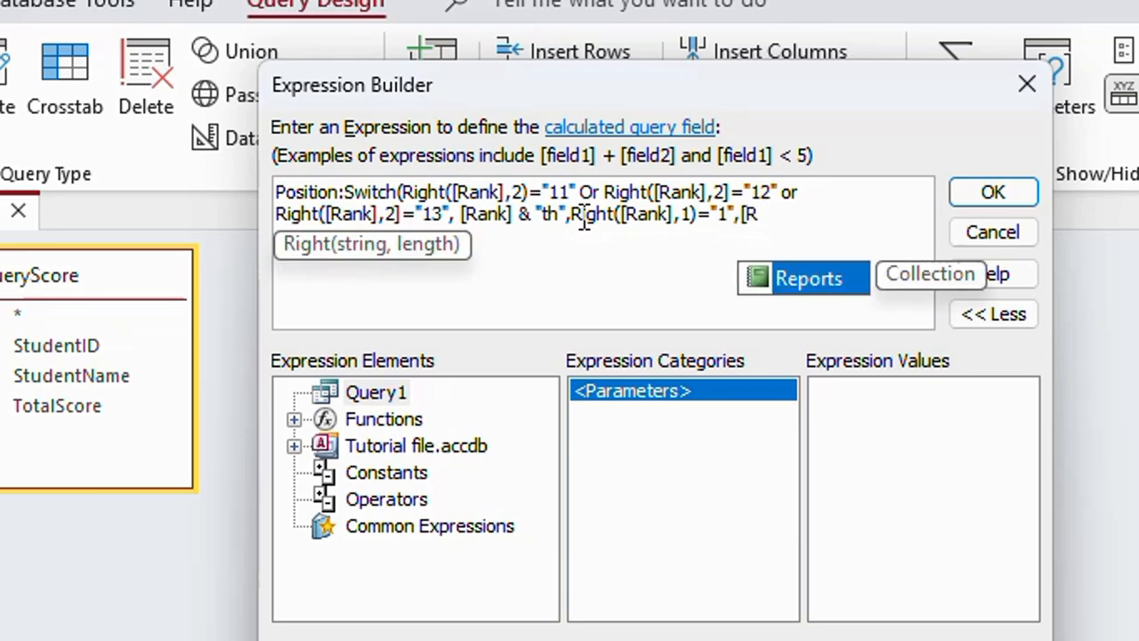
pyautogui.write('ank')
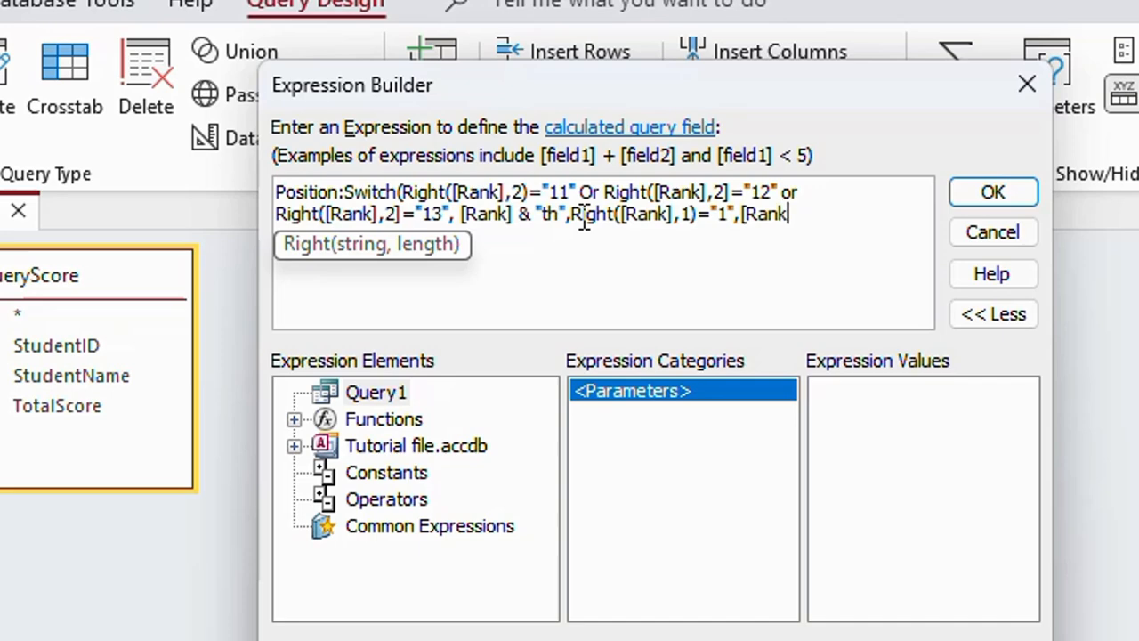
pyautogui.write('] & "')
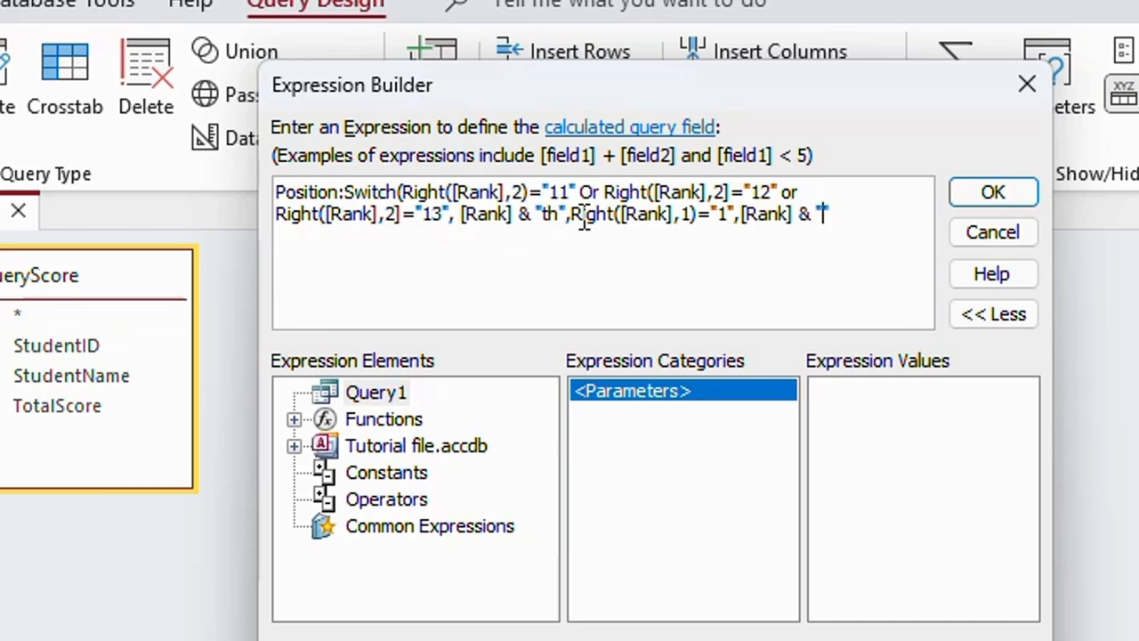
pyautogui.write('st"')
# Append two comma-separated copies of Right([Rank],1)="1",[Rank] & "st" to the Switch expression
pyautogui.moveTo(570, 216); pyautogui.dragTo(860, 222)
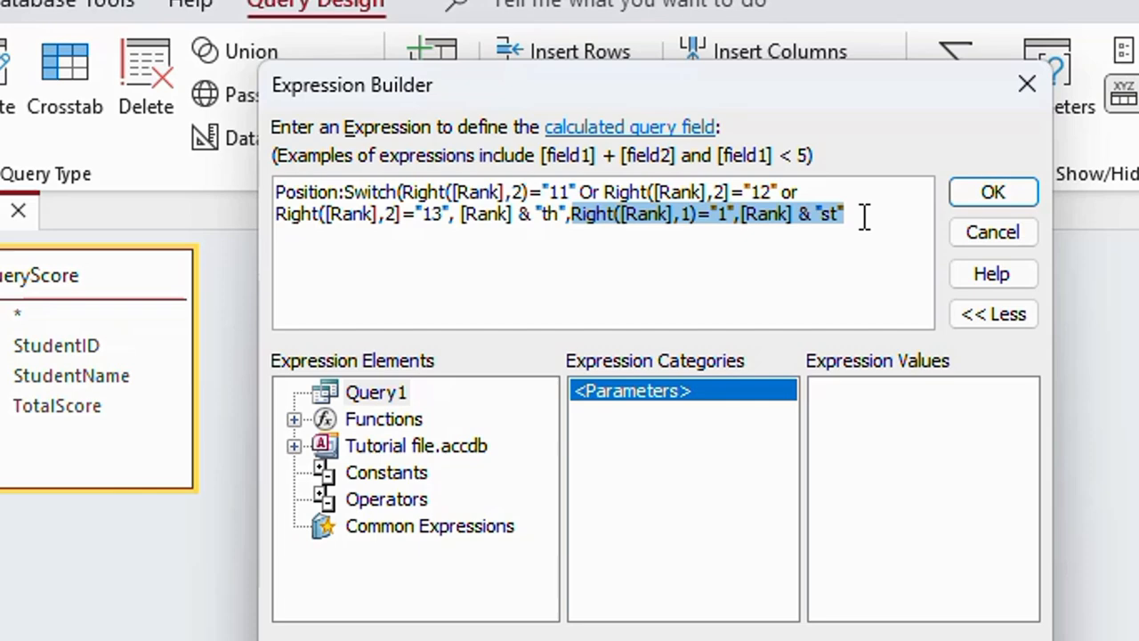
pyautogui.click(863, 217)
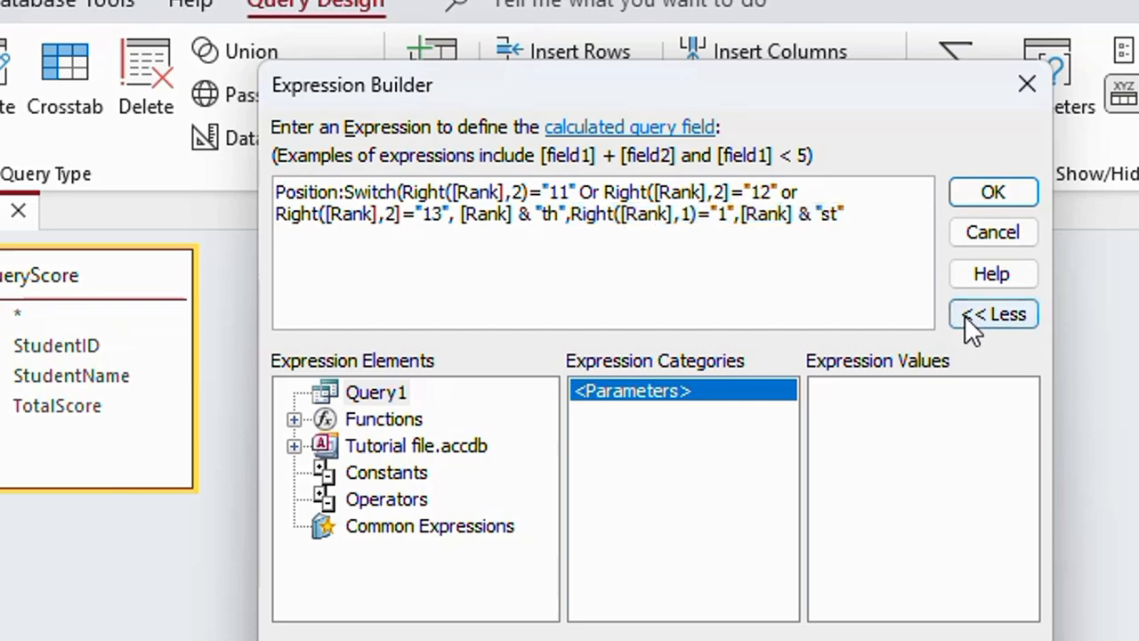
pyautogui.write(',')
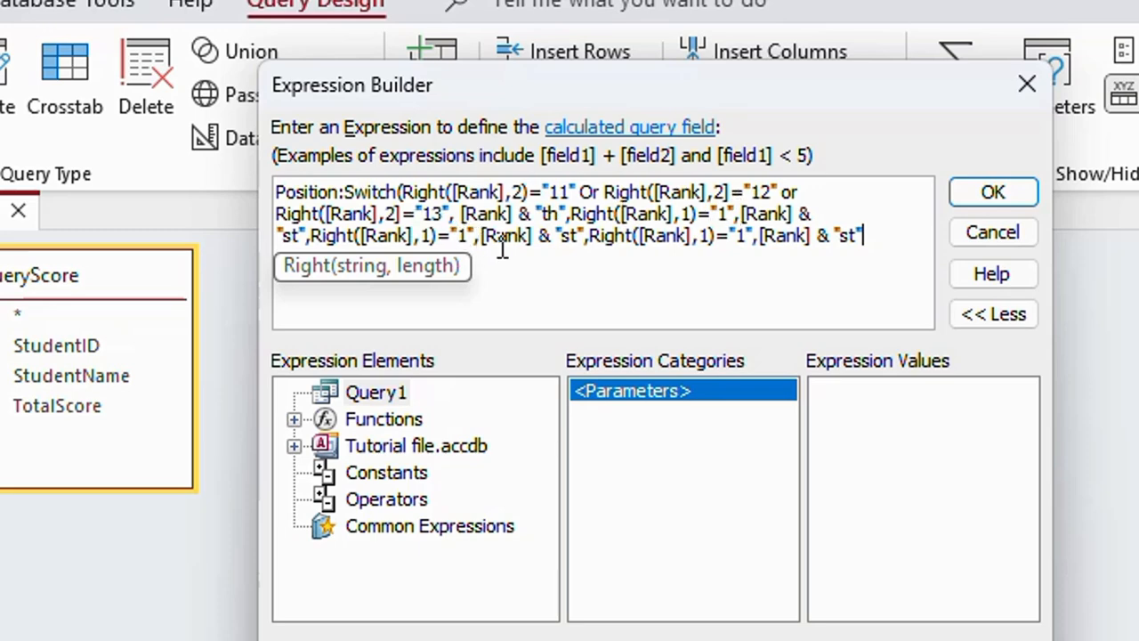
# Change the first copied pair so that it tests for "2" and returns the suffix "nd"
pyautogui.doubleClick(741, 234)
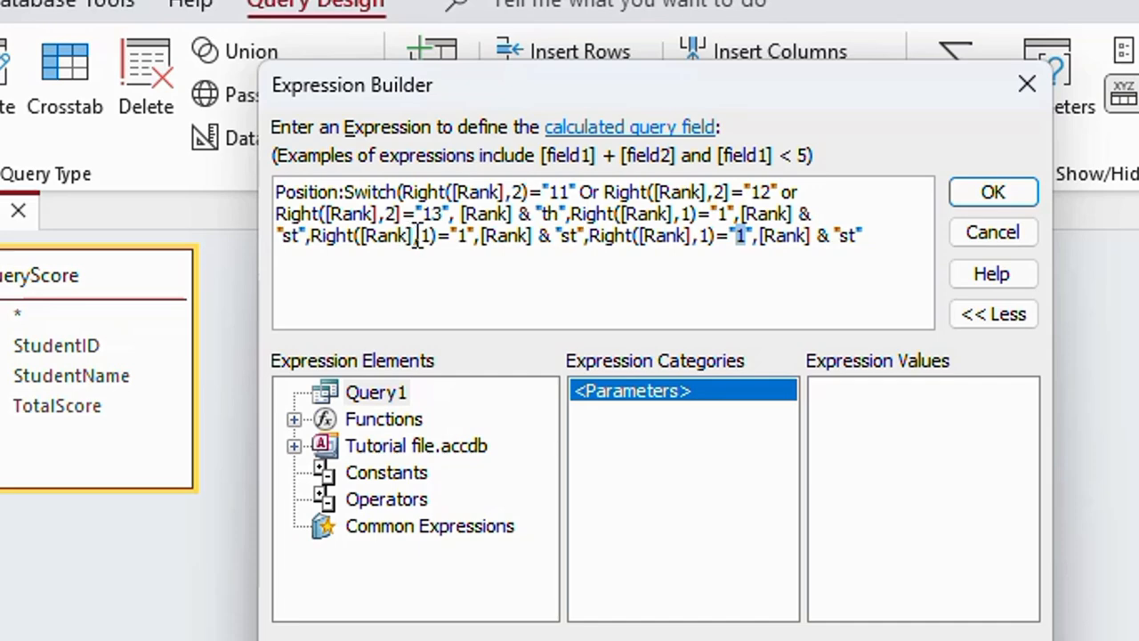
pyautogui.click(461, 235)
pyautogui.click(463, 237)
pyautogui.press('Delete')
pyautogui.write('2')
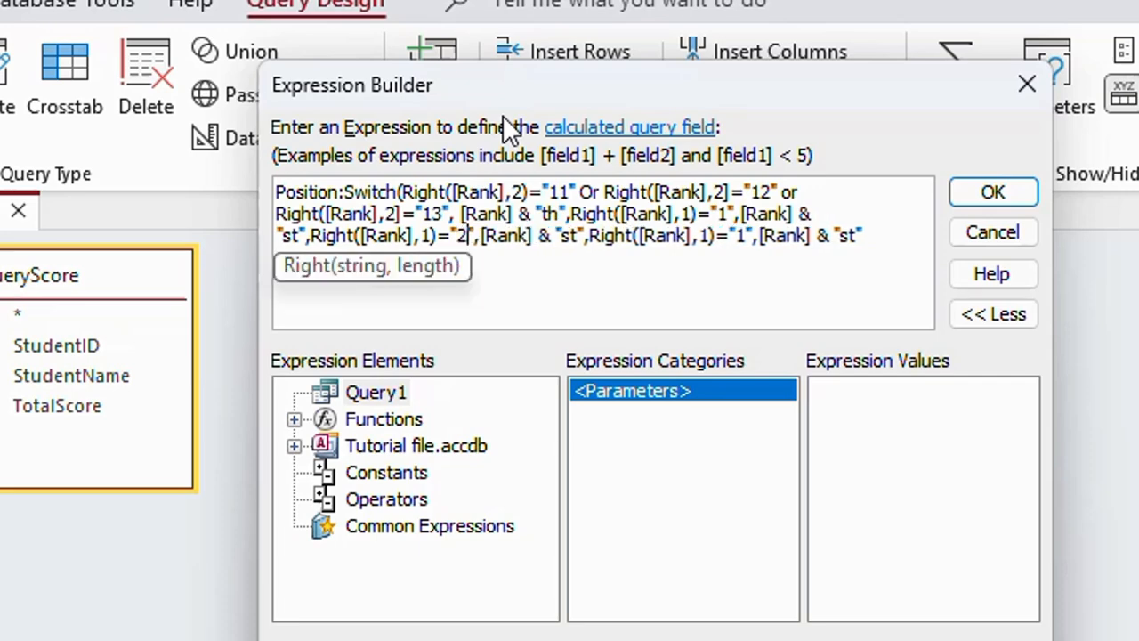
pyautogui.doubleClick(566, 235)
pyautogui.write('nd')
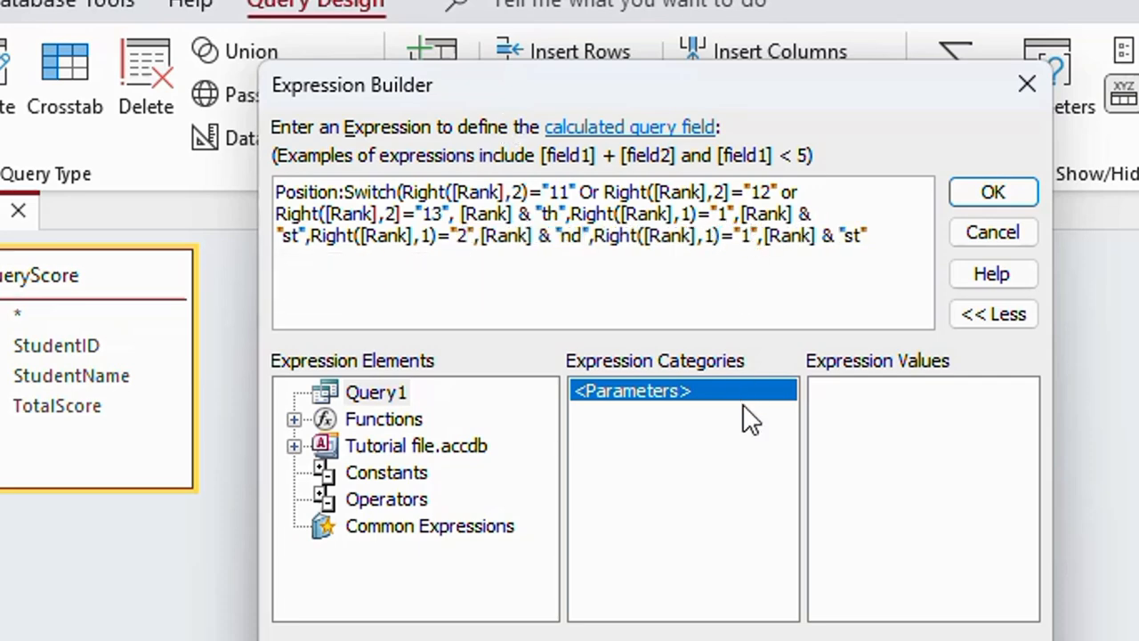
# Change the last copied pair so that it tests for "3" and returns the suffix "rd"
pyautogui.press('BackSpace')
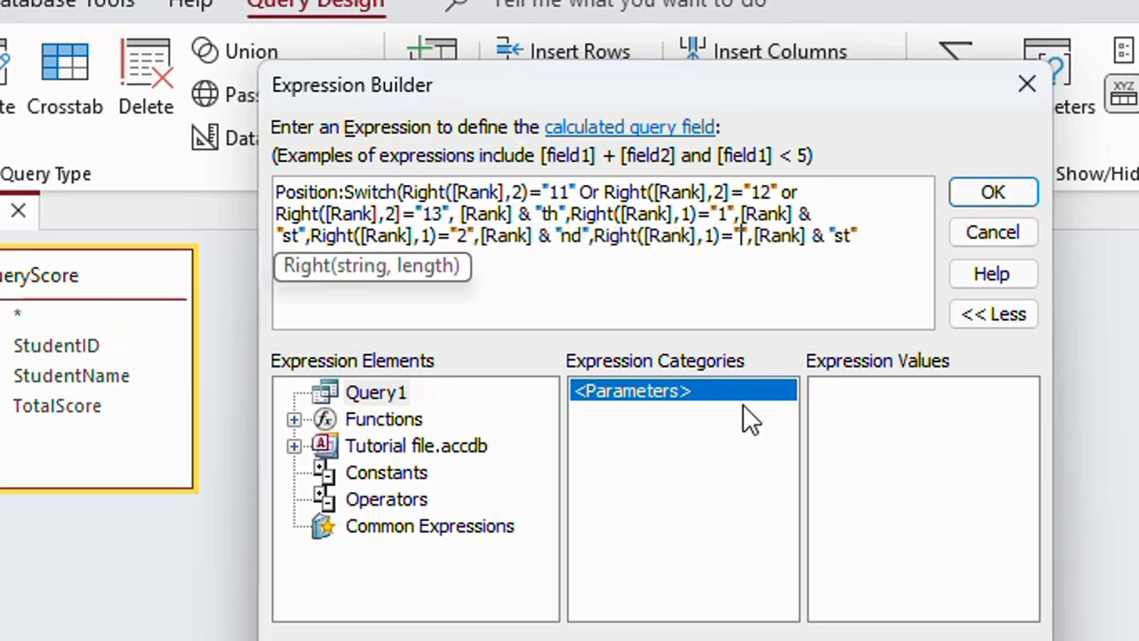
pyautogui.write('3')
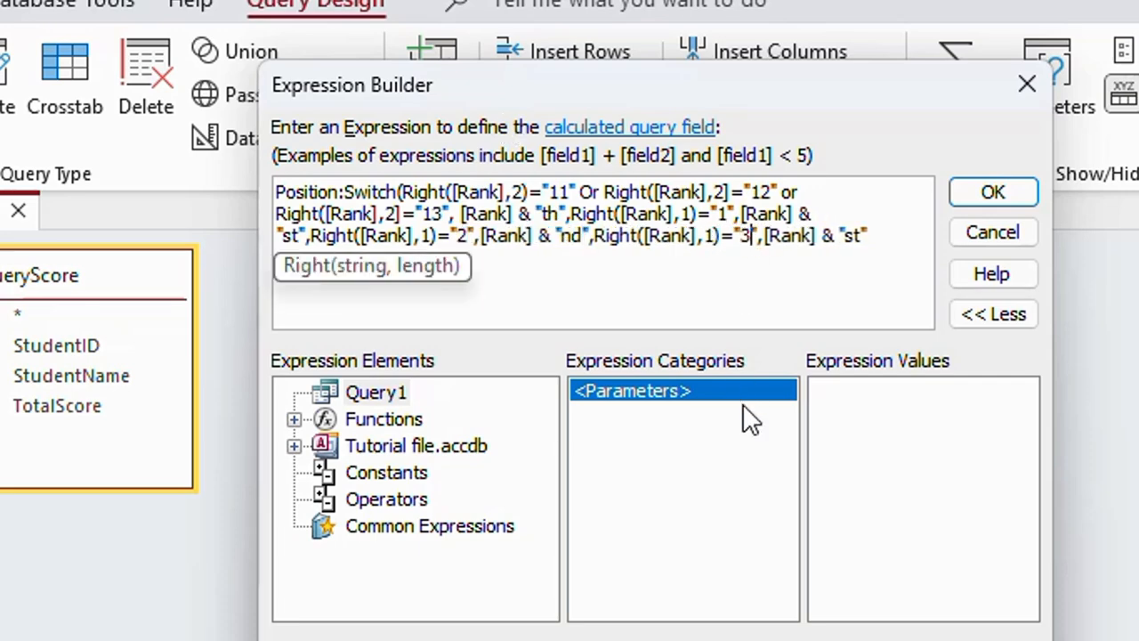
pyautogui.click(868, 233)
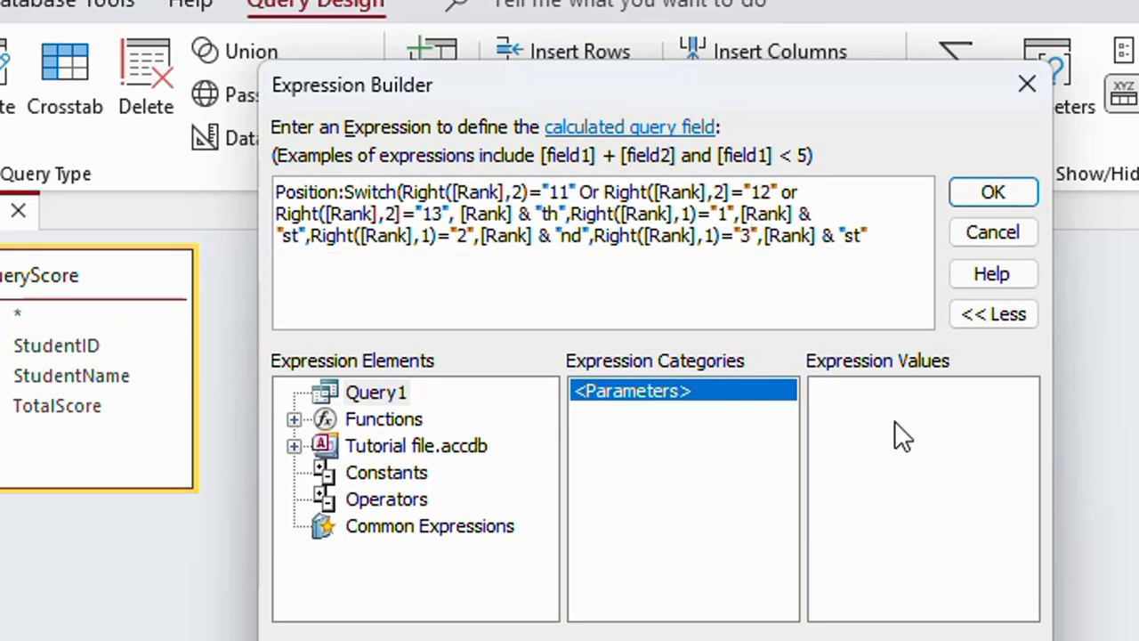
pyautogui.press('BackSpace')
pyautogui.press('BackSpace')
pyautogui.press('BackSpace')
pyautogui.write('r')
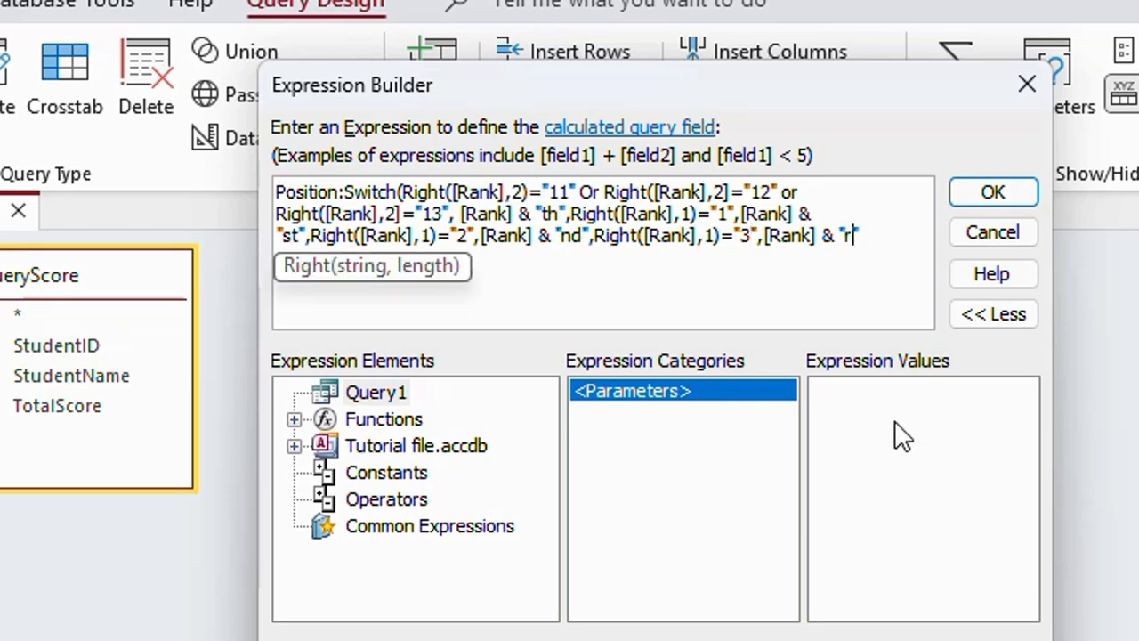
pyautogui.write('d')
pyautogui.write('"')
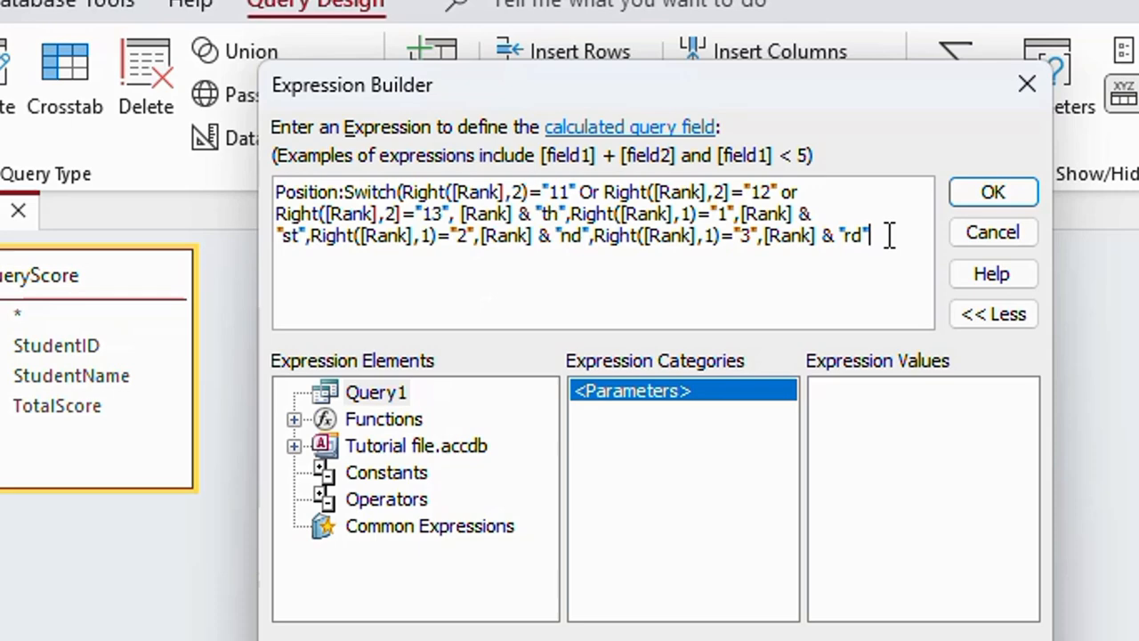
# Append true as the fallback condition of the Switch expression, with a comma before and after it
pyautogui.write(',t')
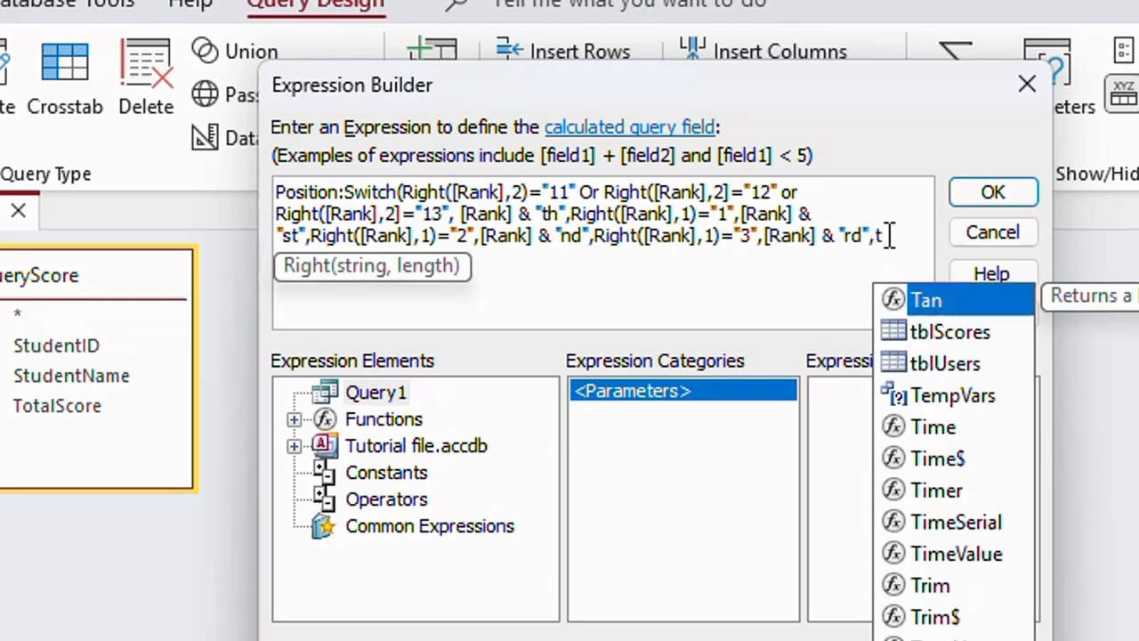
pyautogui.write('ru')
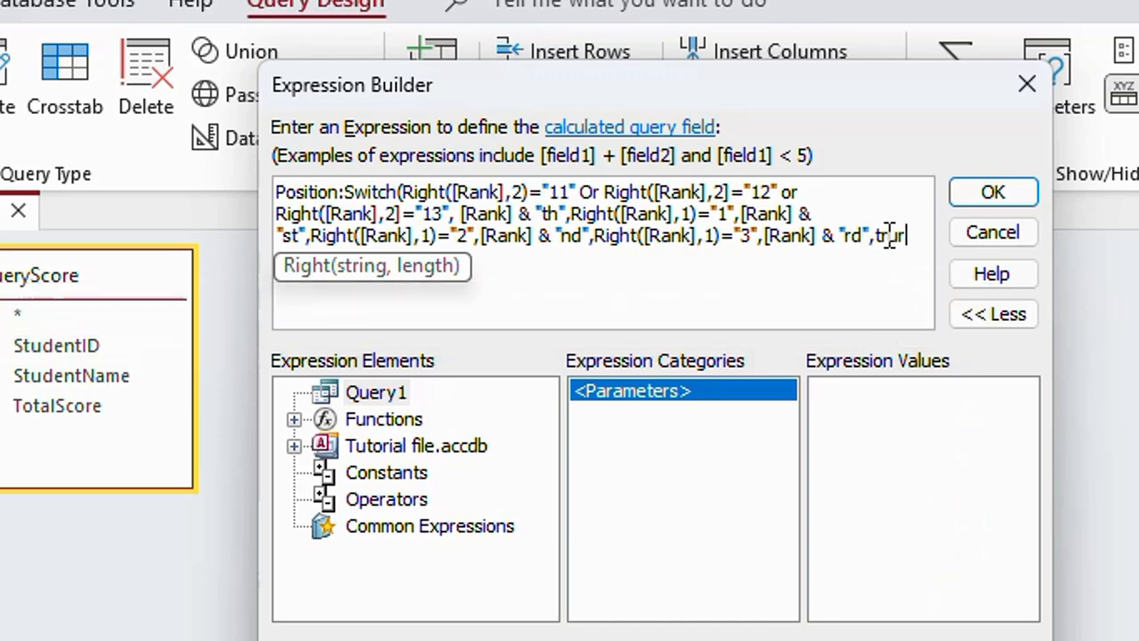
pyautogui.write('e')
pyautogui.write(',')
# Add [Rank] & "th" as the fallback result, close the Switch function and accept the Position expression
pyautogui.write('{')
pyautogui.press('BackSpace')
pyautogui.write('[Ran')
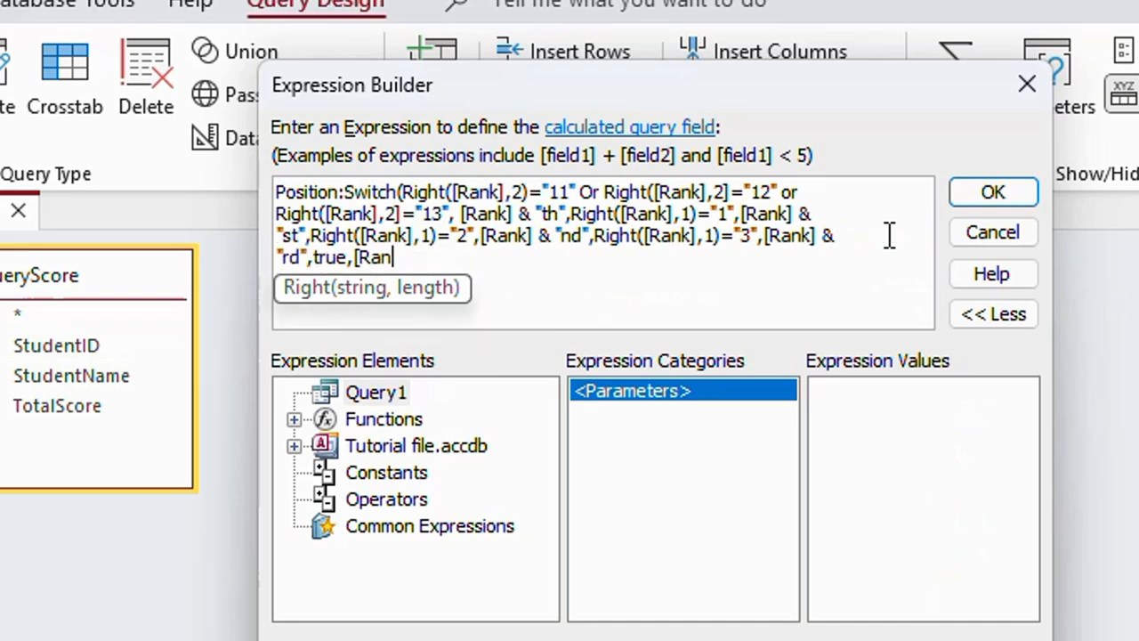
pyautogui.write('k]')
pyautogui.write('& ""')
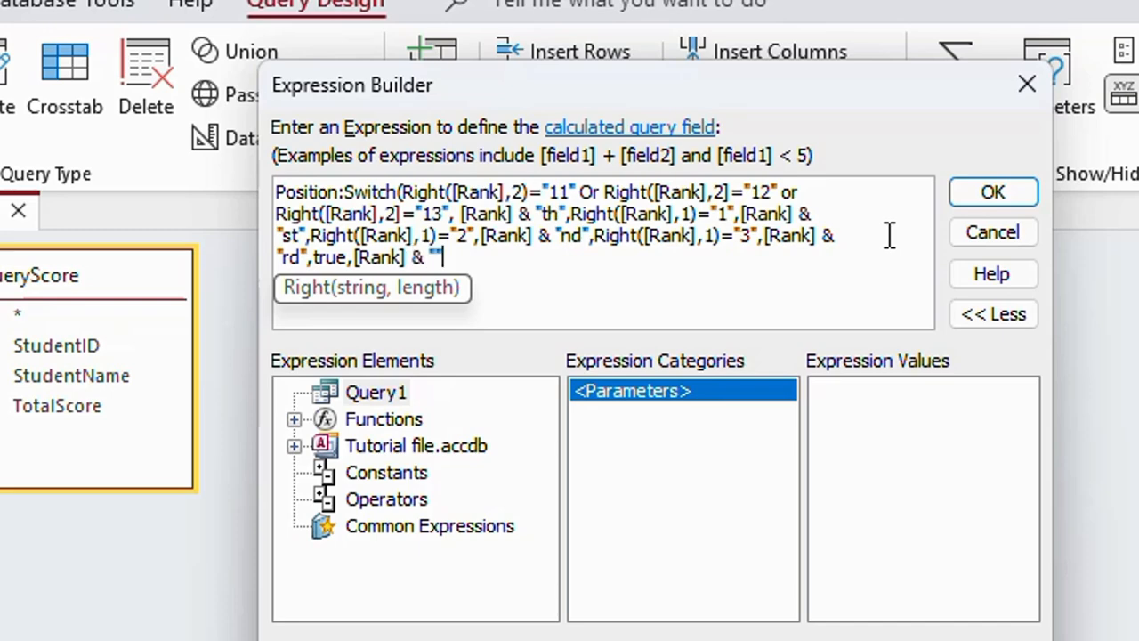
pyautogui.press('Left')
pyautogui.write('th')
pyautogui.click(485, 261)
pyautogui.write(')')
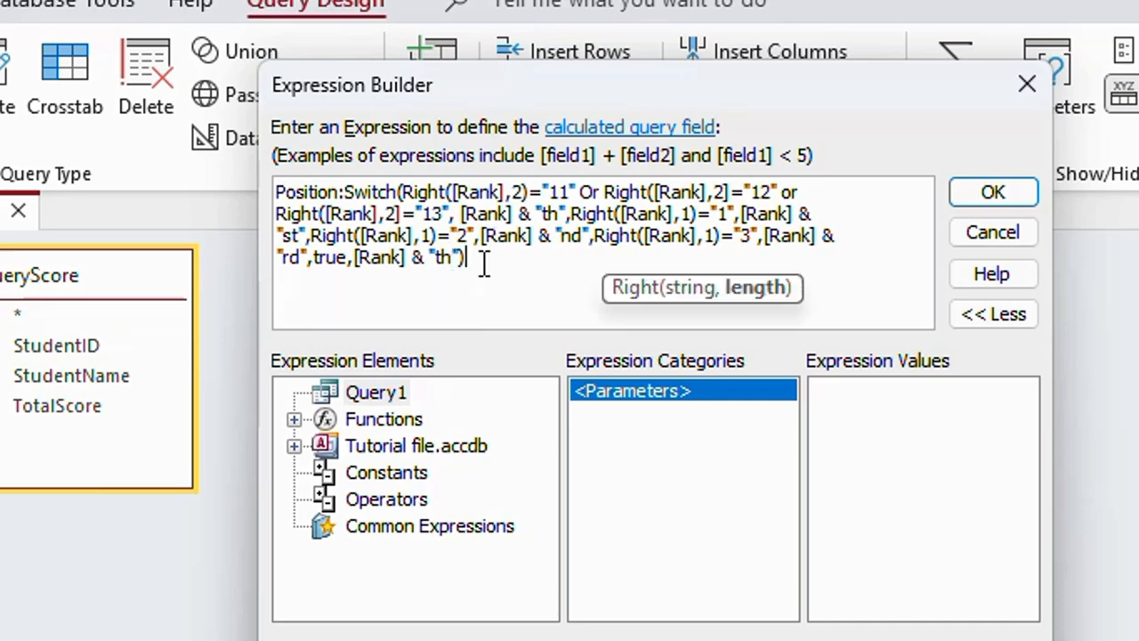
pyautogui.click(975, 197)
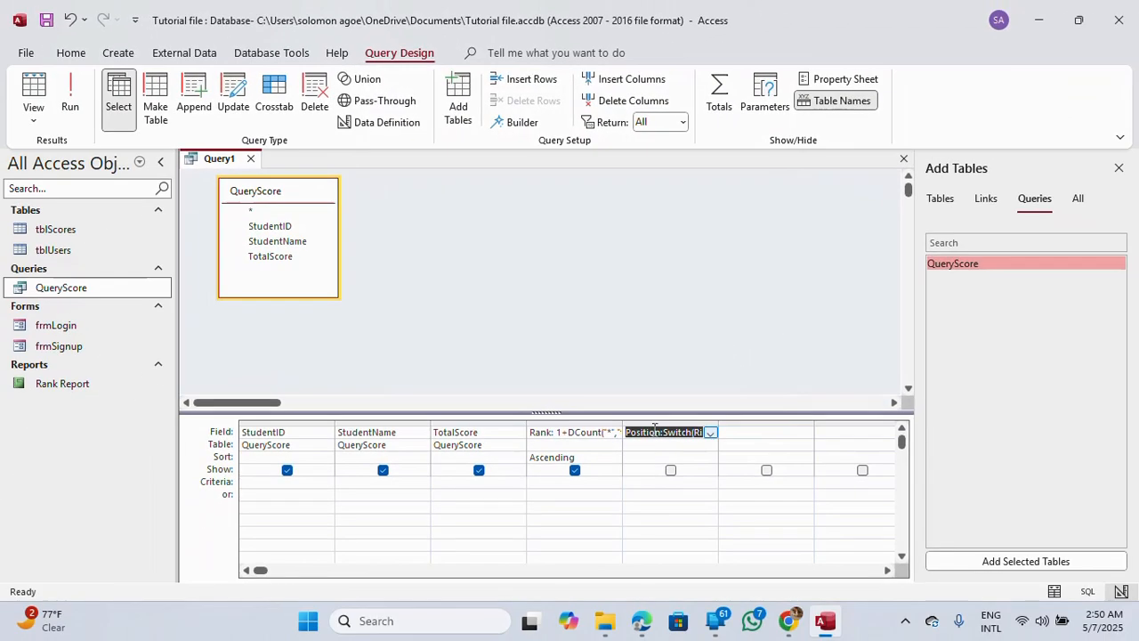
# Reopen the Position expression in the Expression Builder and capitalize Or before the "13" condition, keeping the edit
pyautogui.rightClick(651, 431)
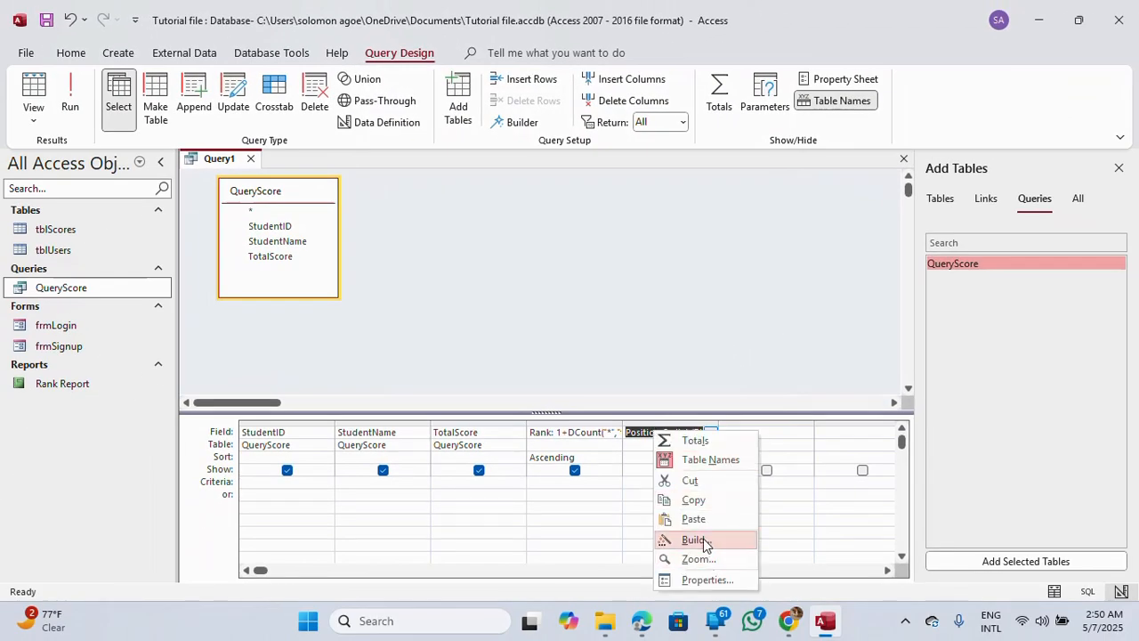
pyautogui.click(696, 539)
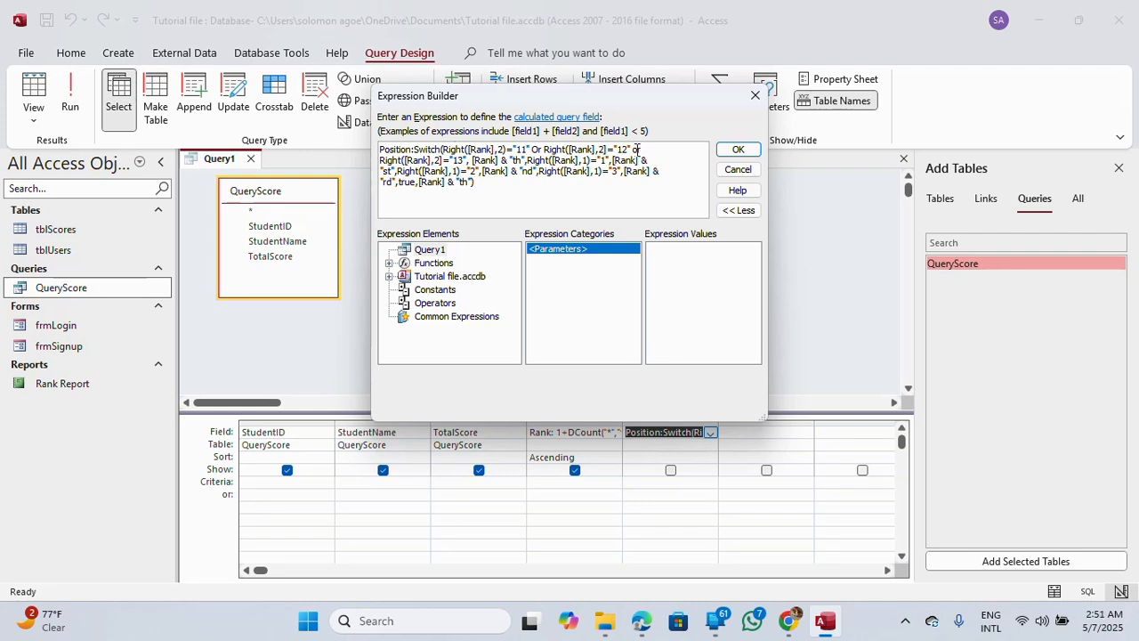
pyautogui.click(626, 150)
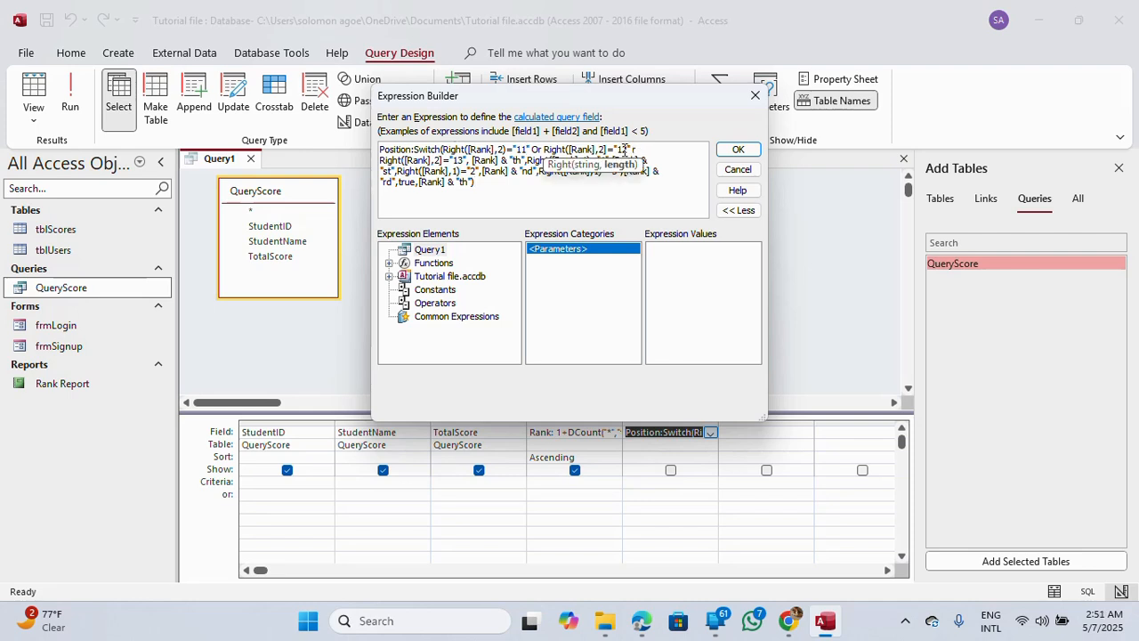
pyautogui.write('O')
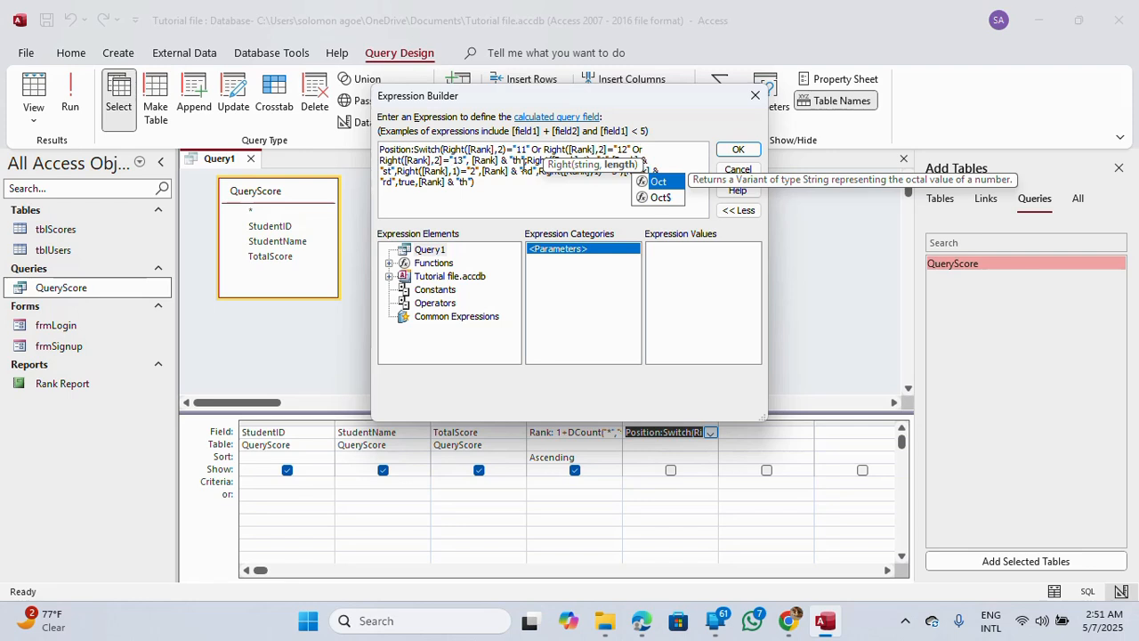
pyautogui.write('r')
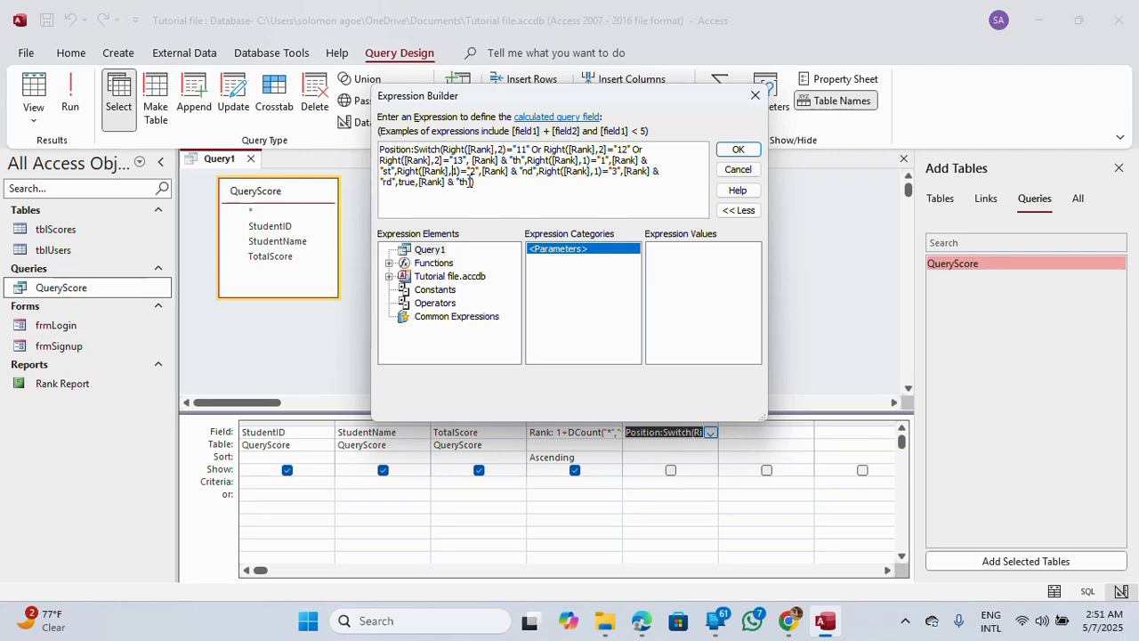
pyautogui.click(738, 149)
# Try to show the query results, then capitalize True as the fallback condition in the Position expression and keep the edit
pyautogui.click(34, 90)
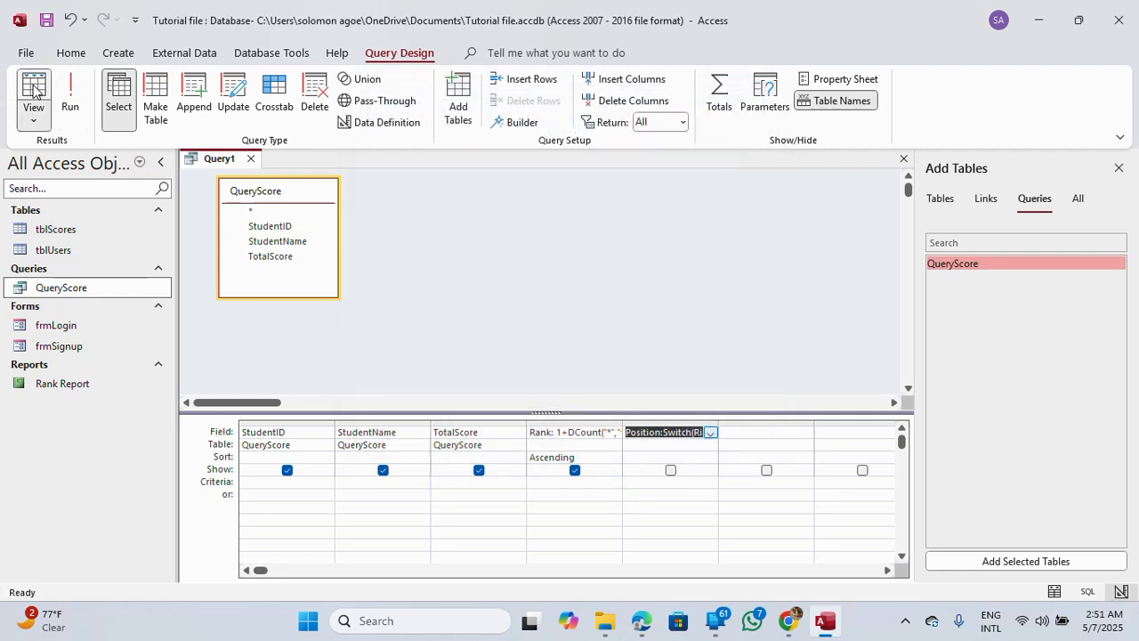
pyautogui.click(539, 360)
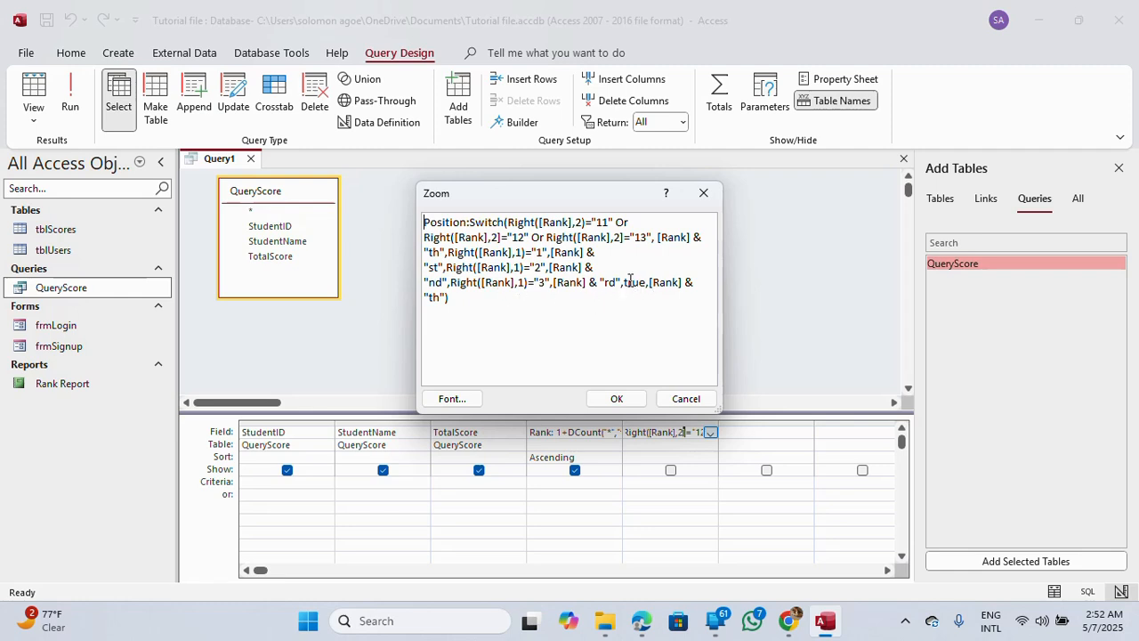
pyautogui.press('BackSpace')
pyautogui.write('T')
pyautogui.click(617, 398)
# Correct the "12" condition of the Position expression to Right([Rank],2)="12" and try to show the query results
pyautogui.rightClick(665, 433)
pyautogui.click(690, 539)
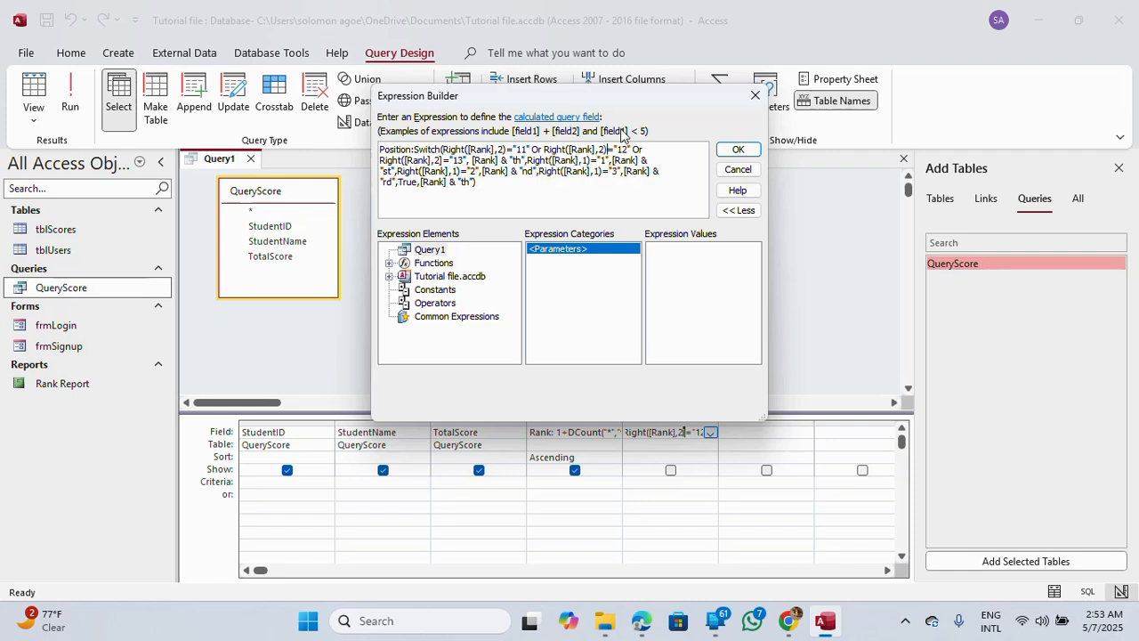
pyautogui.click(744, 151)
pyautogui.click(34, 89)
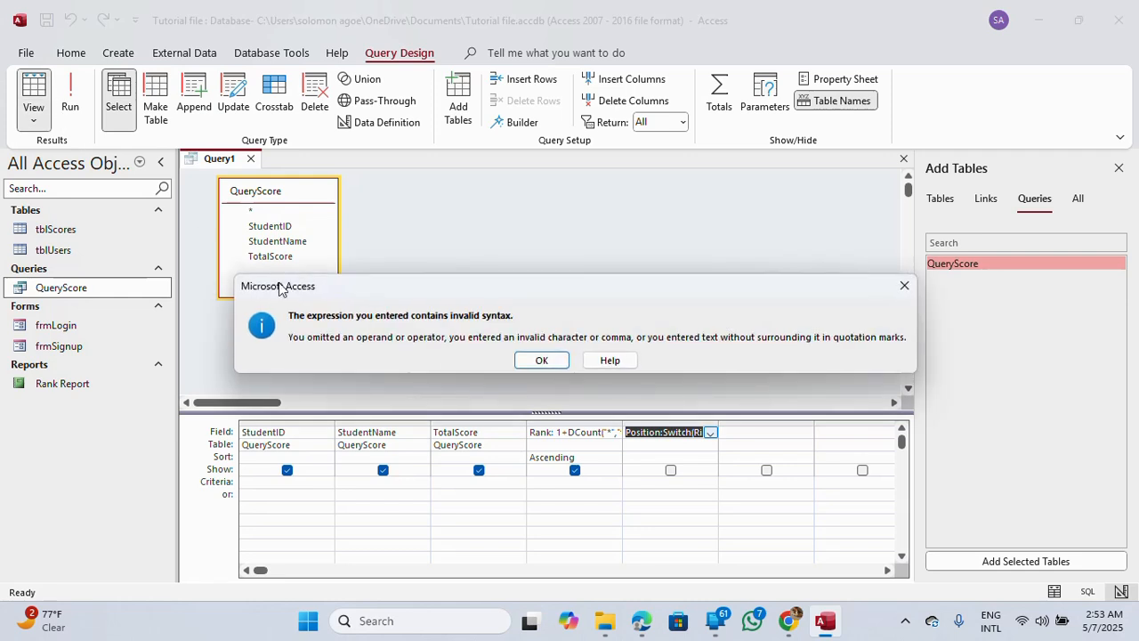
pyautogui.click(540, 359)
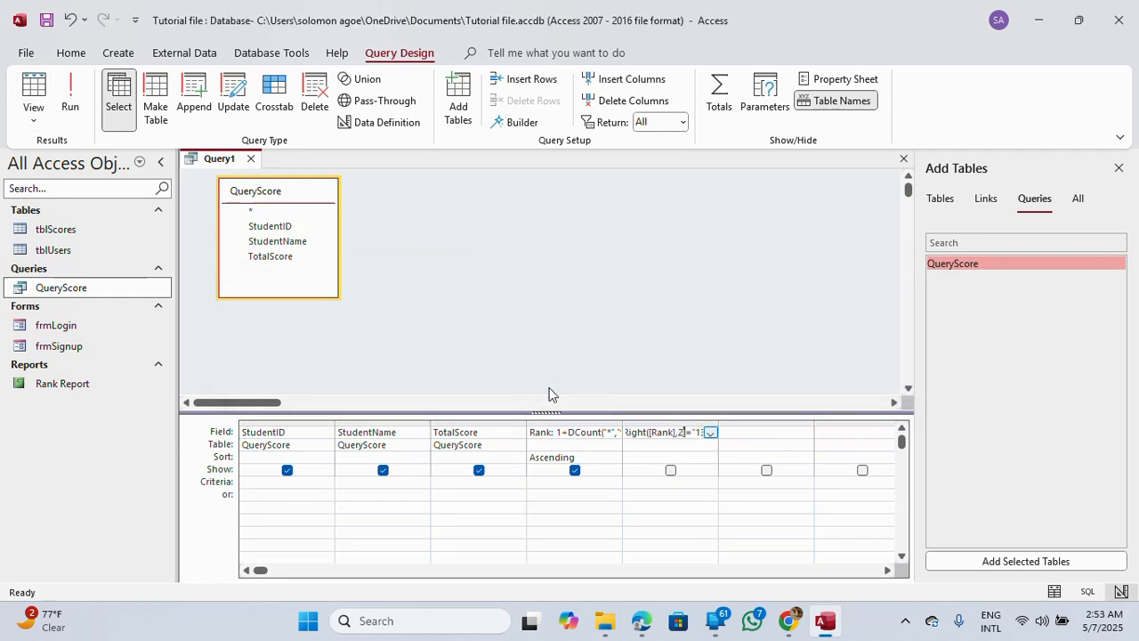
# Correct the "13" condition of the Position expression to Right([Rank],2)="13" and show the query results
pyautogui.rightClick(663, 436)
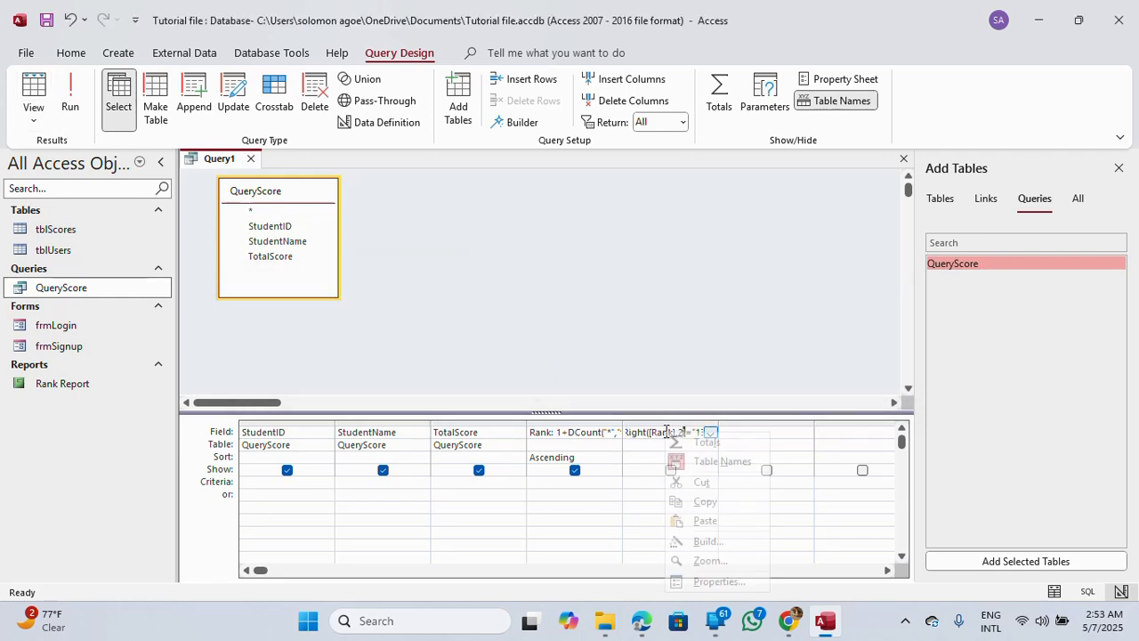
pyautogui.click(712, 542)
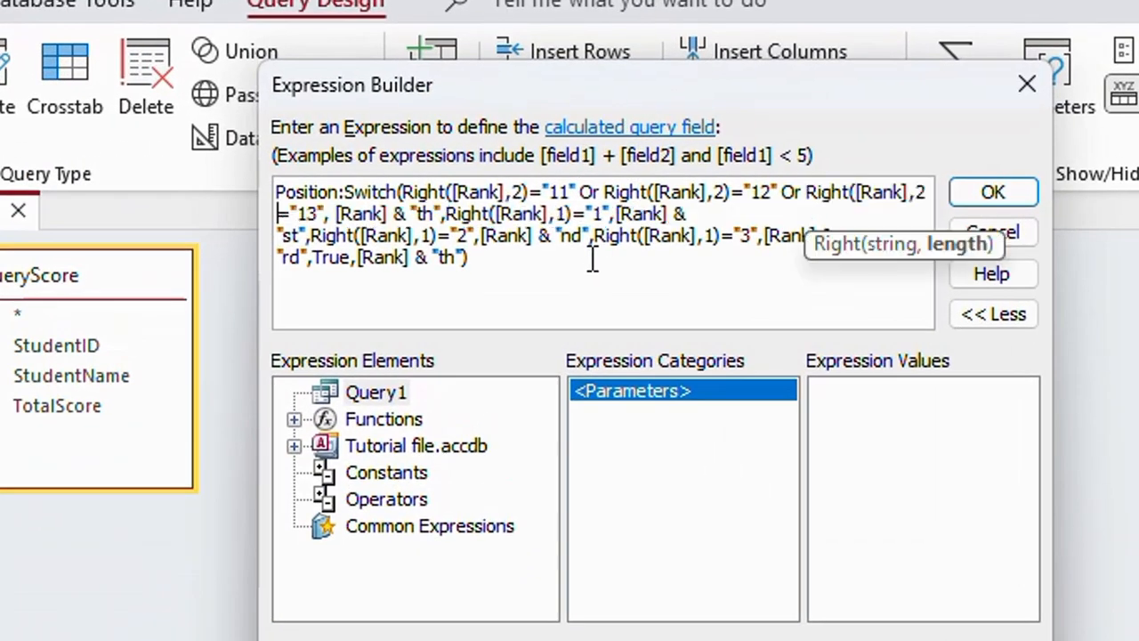
pyautogui.write(')')
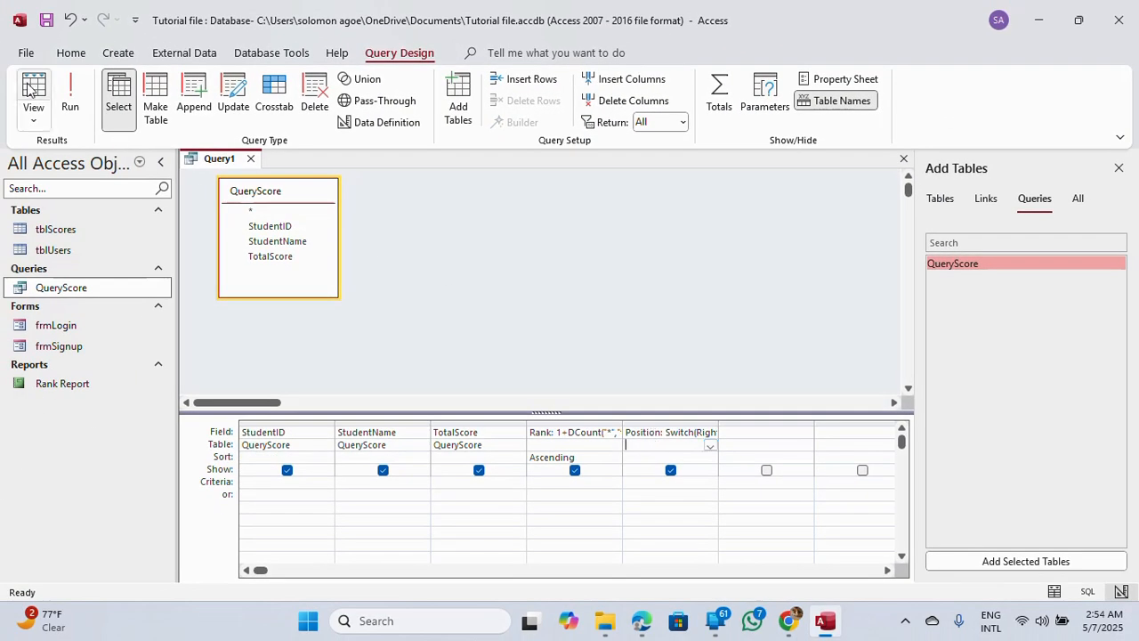
pyautogui.click(31, 89)
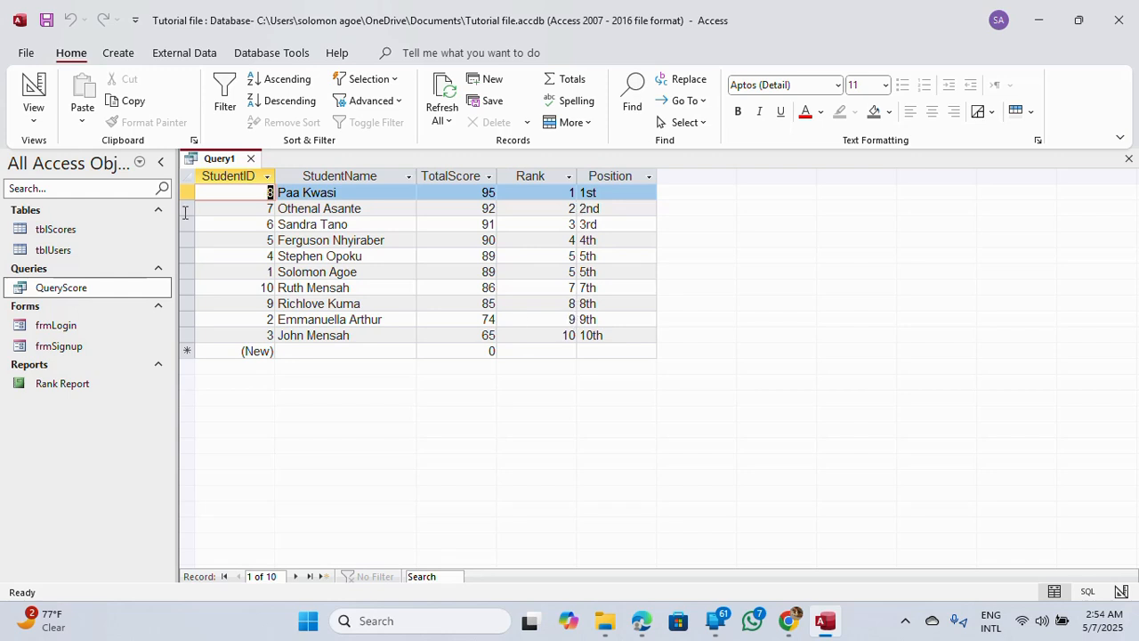
# Save the query as QueryRankPosition and close it
pyautogui.rightClick(213, 158)
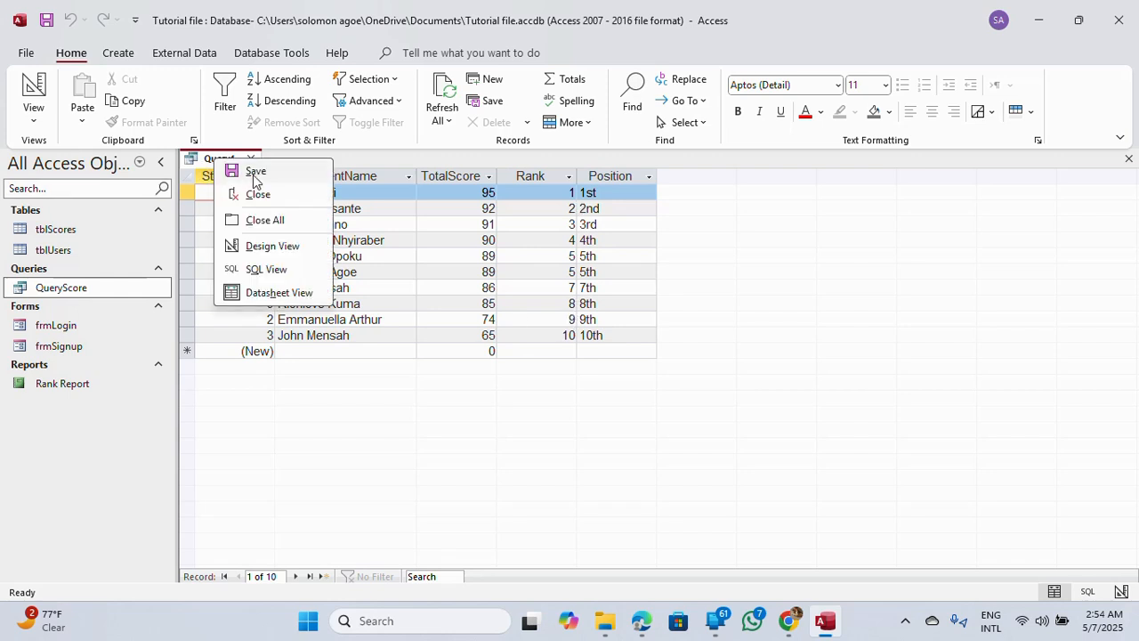
pyautogui.click(253, 169)
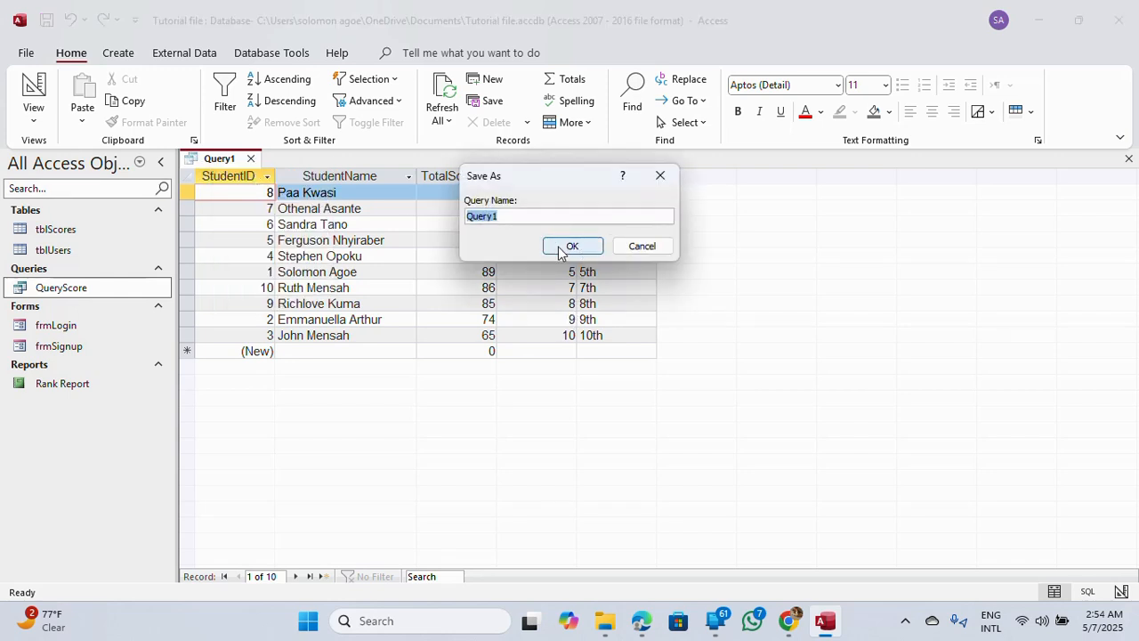
pyautogui.click(520, 216)
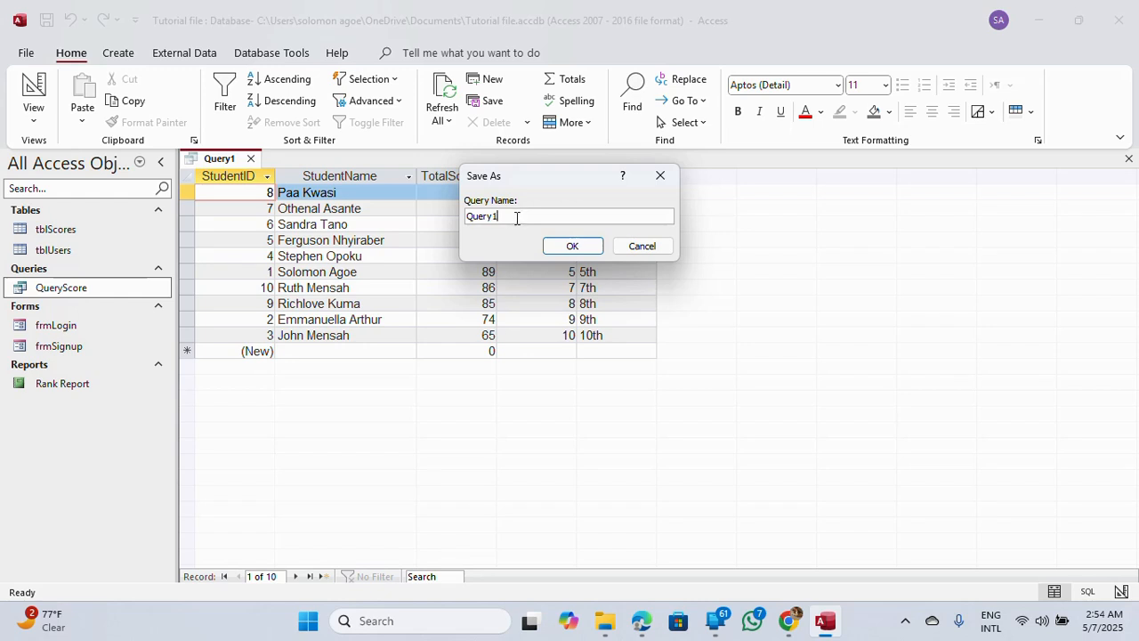
pyautogui.moveTo(499, 216)
pyautogui.mouseDown()
pyautogui.moveTo(473, 217)
pyautogui.moveTo(493, 216)
pyautogui.mouseUp()
pyautogui.write('RankPosition')
pyautogui.click(583, 247)
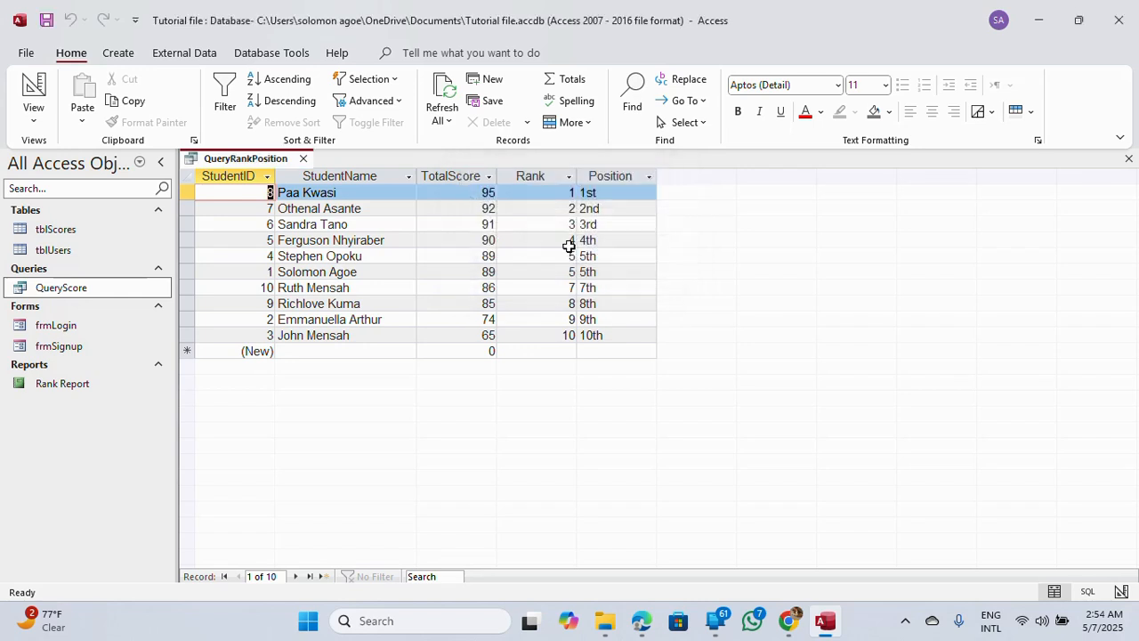
pyautogui.click(302, 158)
# Open Rank Report in Design View and set the report's record source to QueryRankPosition
pyautogui.doubleClick(76, 404)
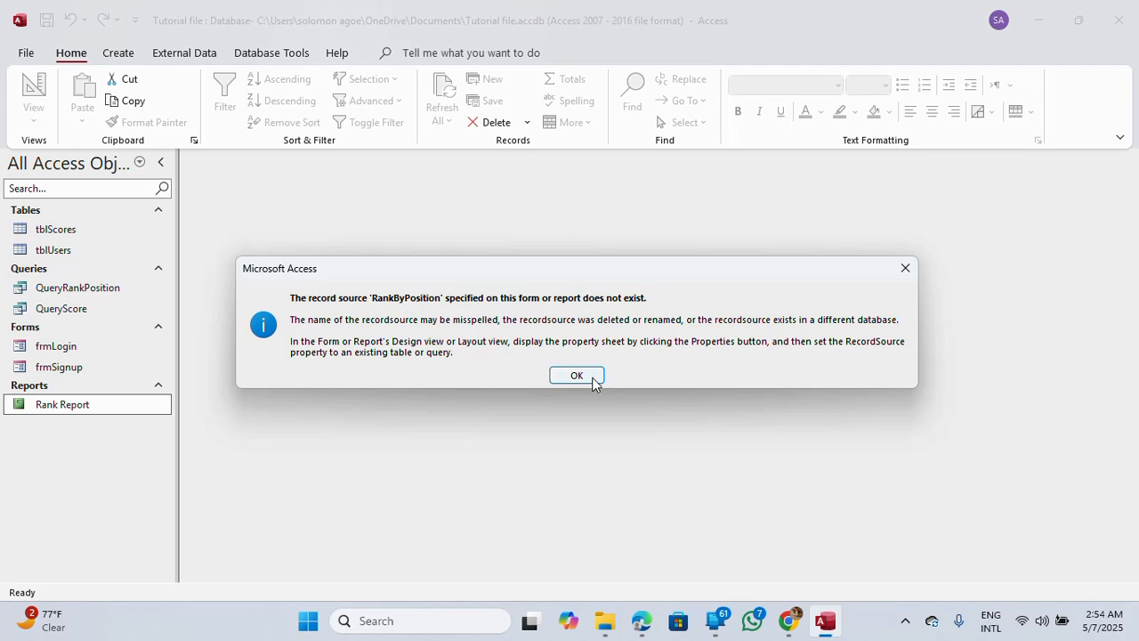
pyautogui.click(593, 377)
pyautogui.rightClick(77, 405)
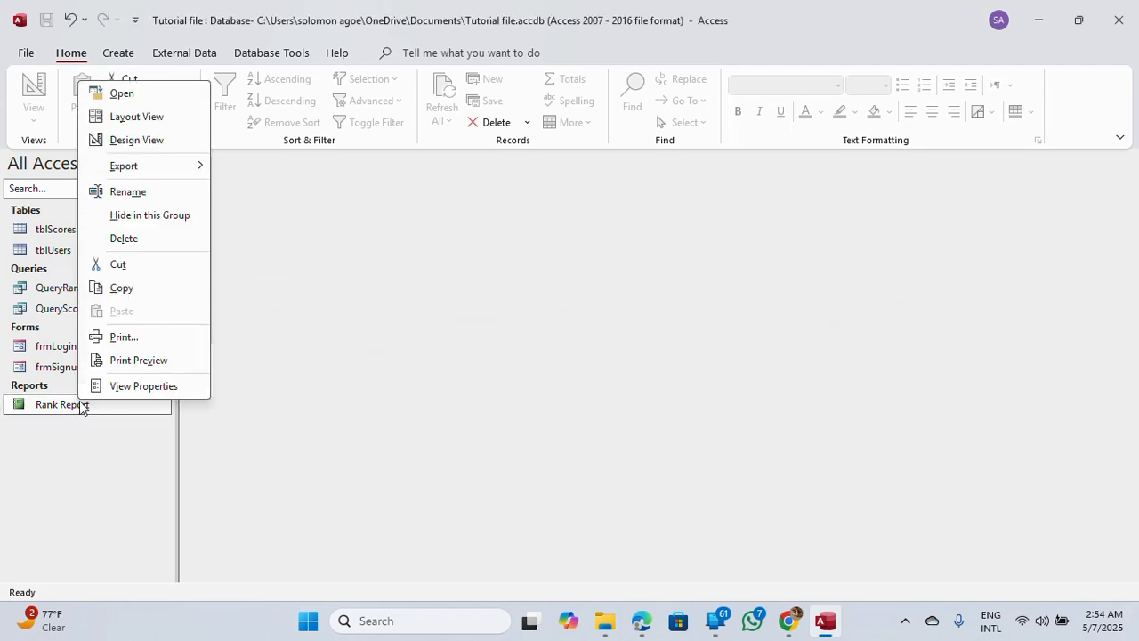
pyautogui.click(137, 139)
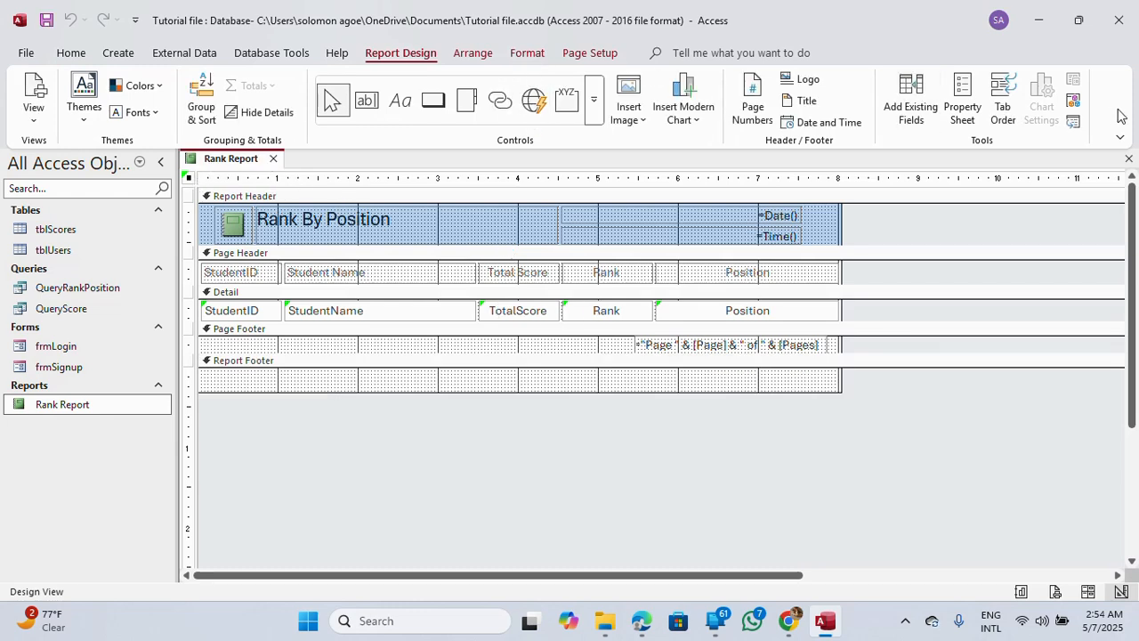
pyautogui.click(962, 102)
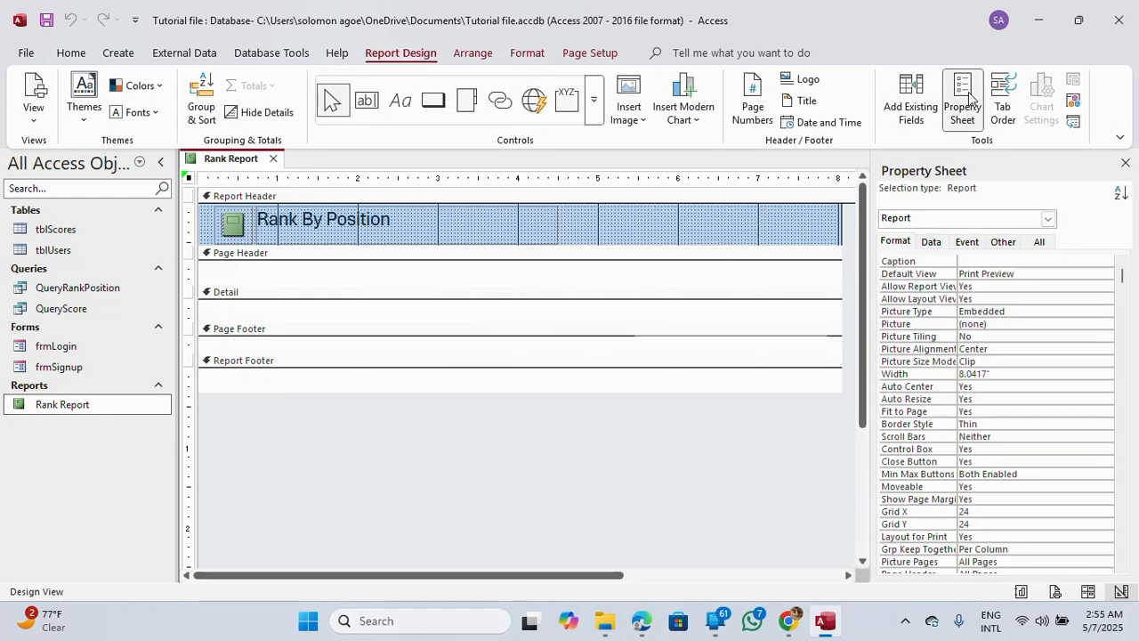
pyautogui.click(937, 242)
pyautogui.click(1106, 263)
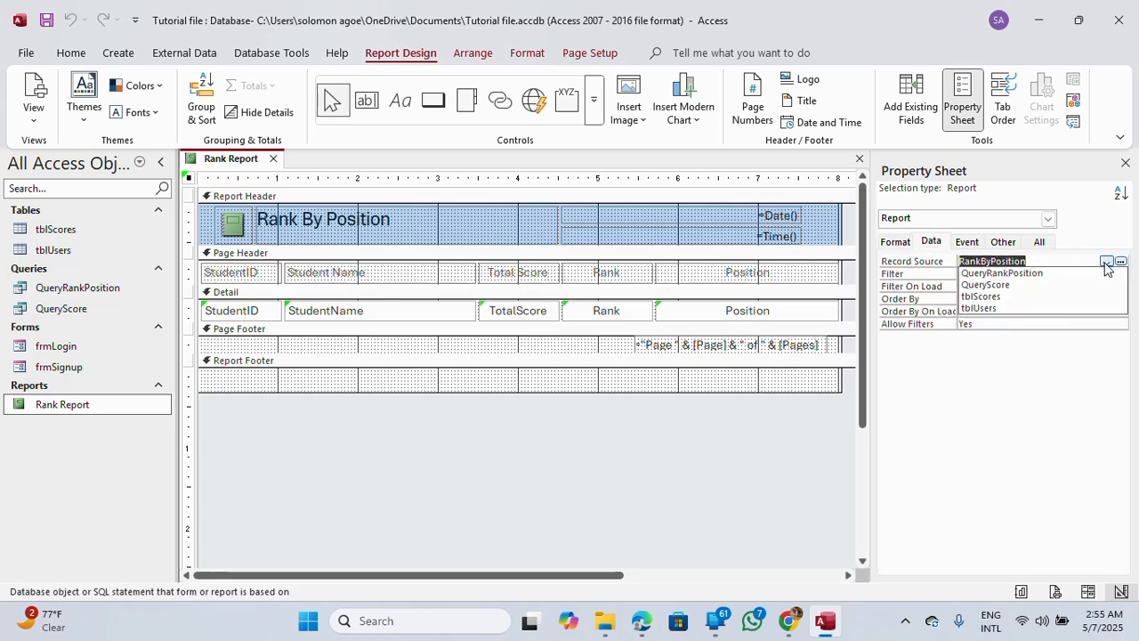
pyautogui.click(1023, 275)
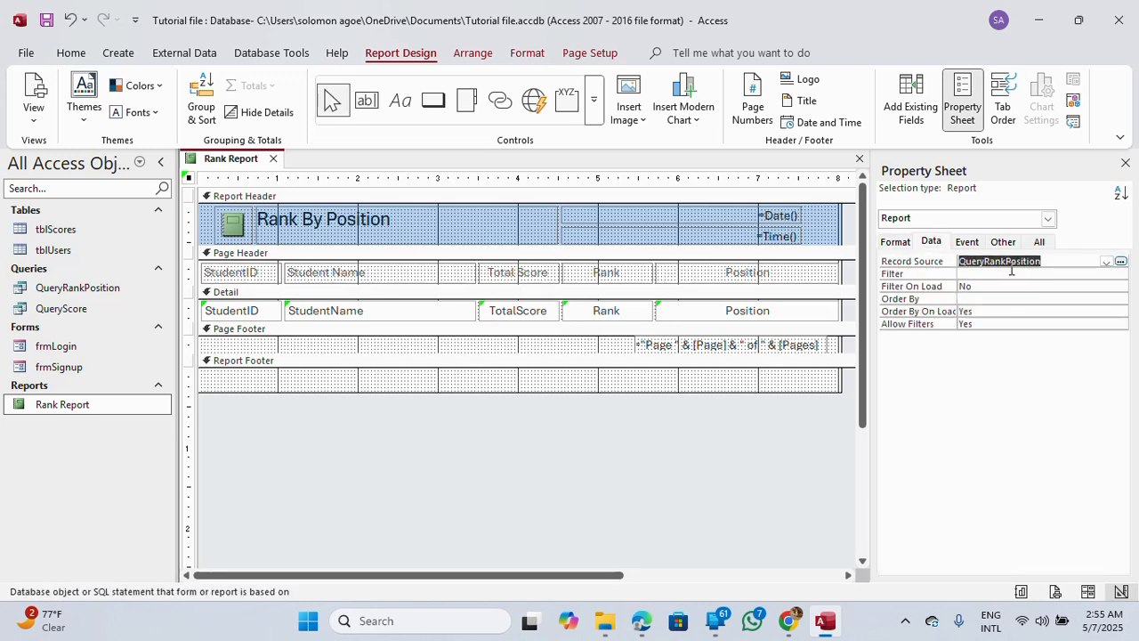
pyautogui.click(1023, 274)
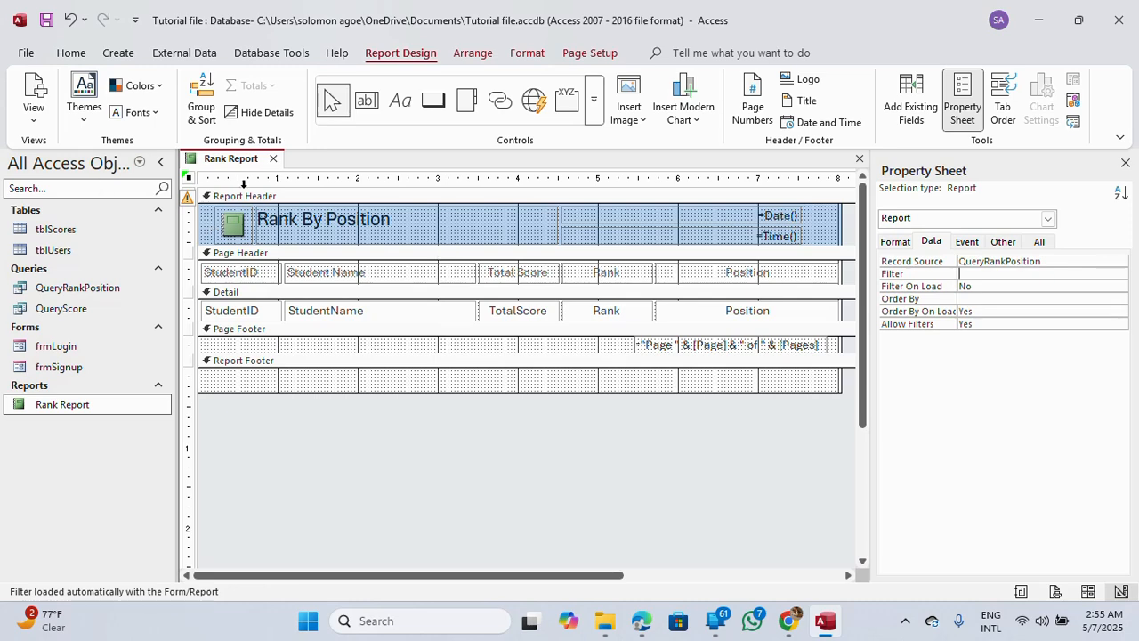
# Preview Rank Report enlarged to check the ranked rows, then close it and save its design changes
pyautogui.click(33, 89)
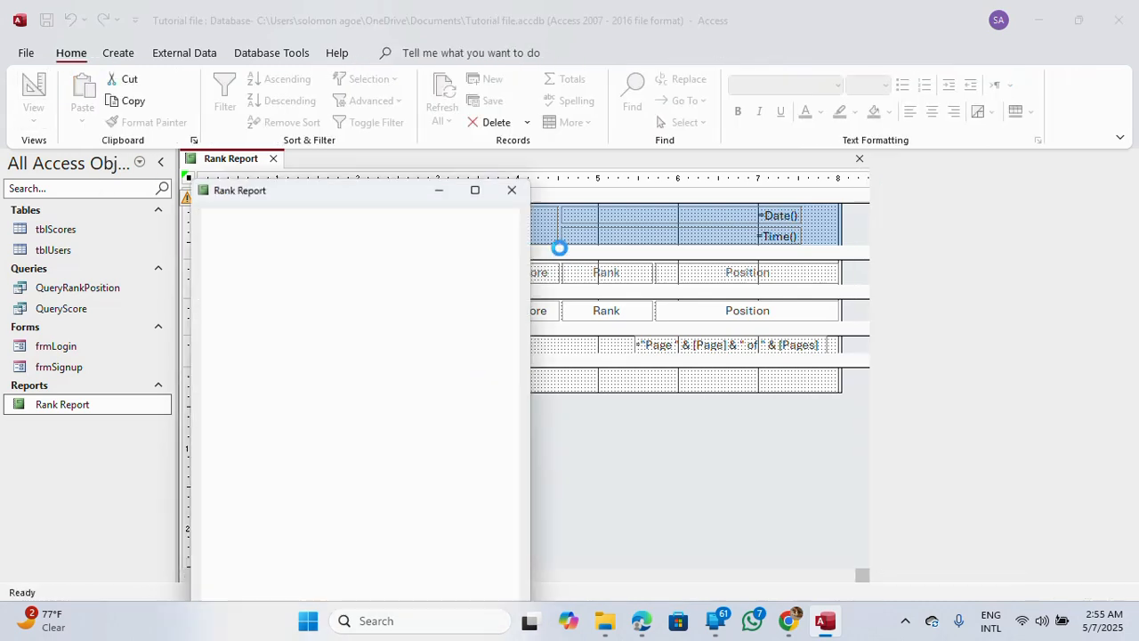
pyautogui.moveTo(386, 194); pyautogui.dragTo(583, 105)
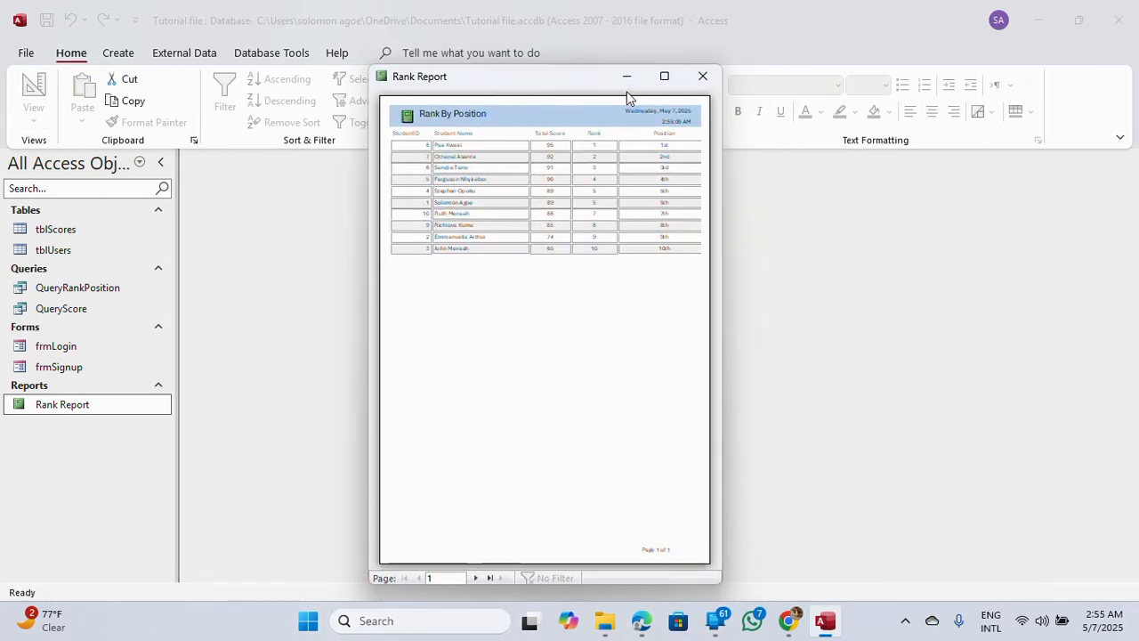
pyautogui.click(664, 77)
pyautogui.click(632, 210)
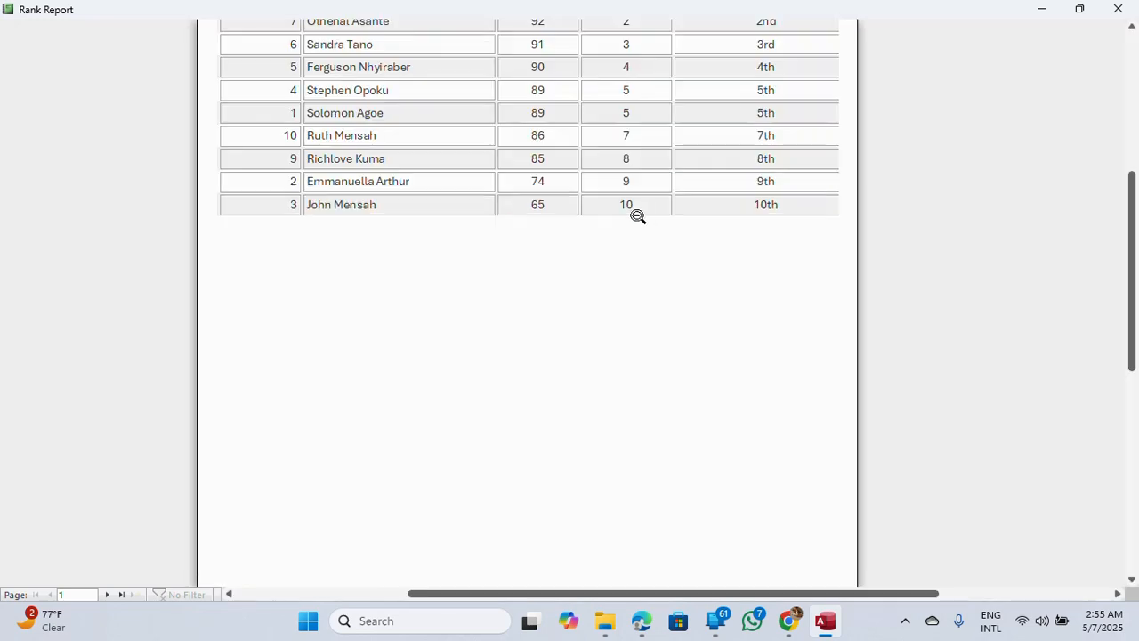
pyautogui.scroll(5, 638, 217)
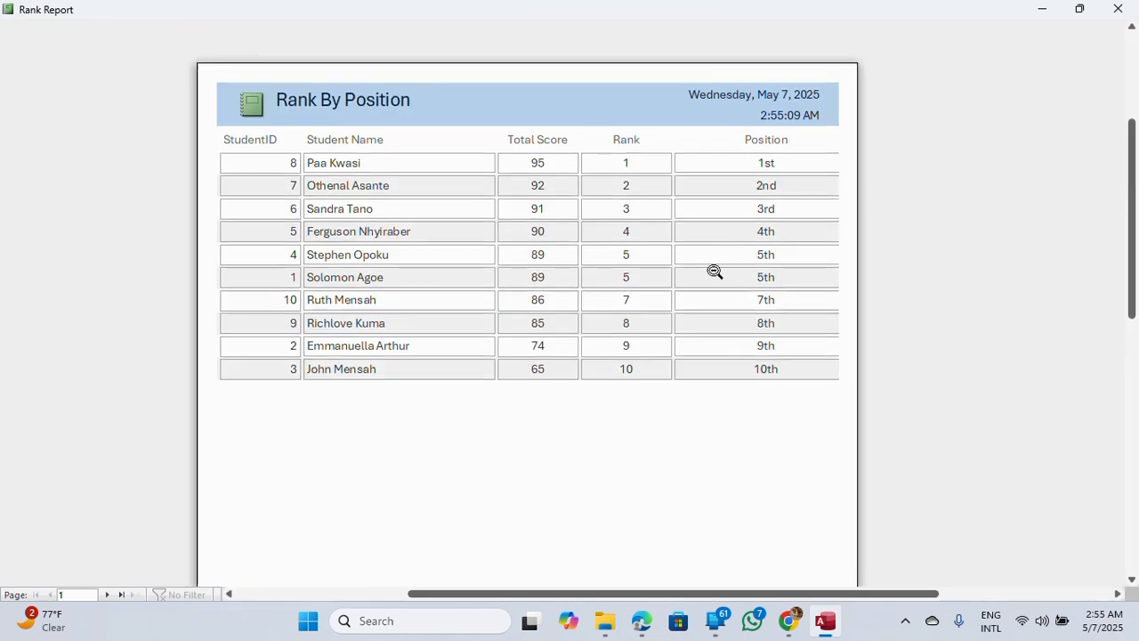
pyautogui.click(1129, 9)
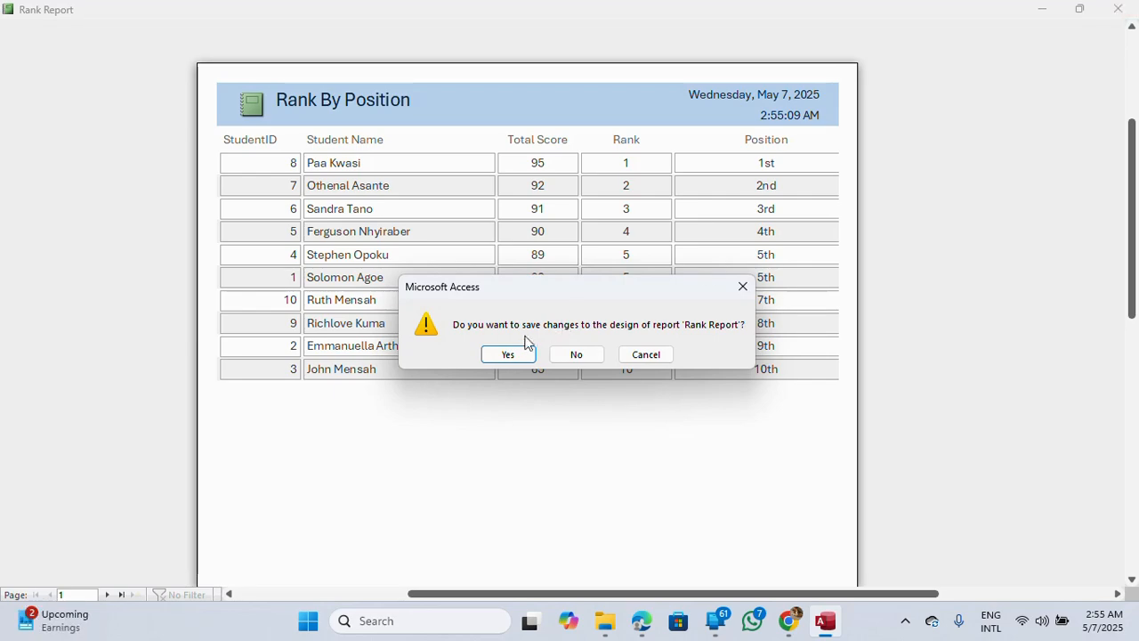
pyautogui.click(509, 354)
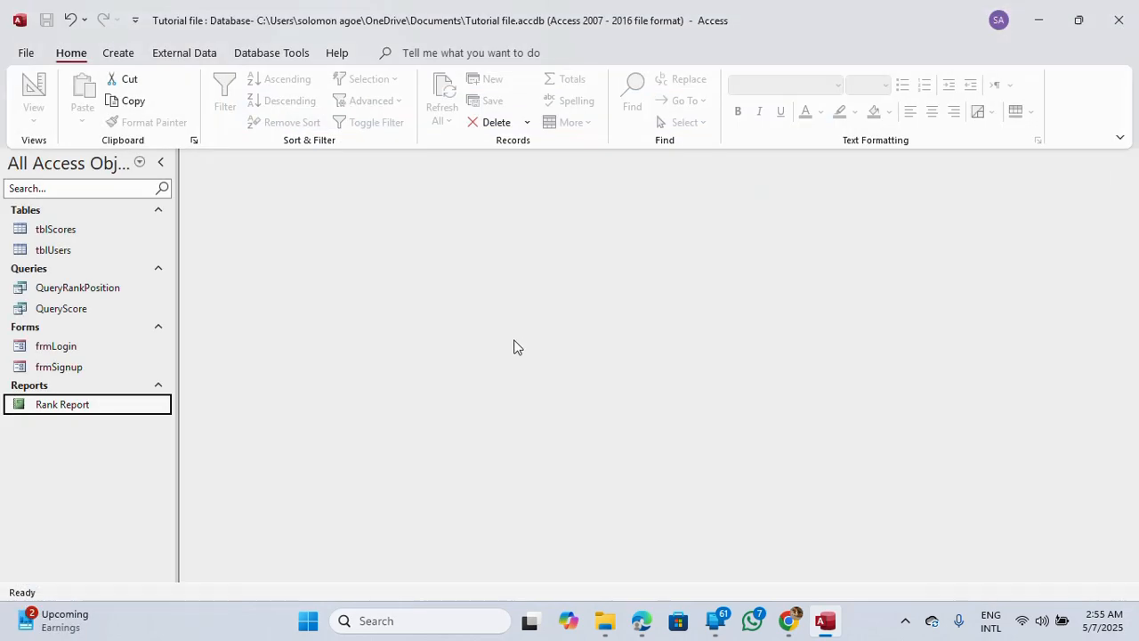